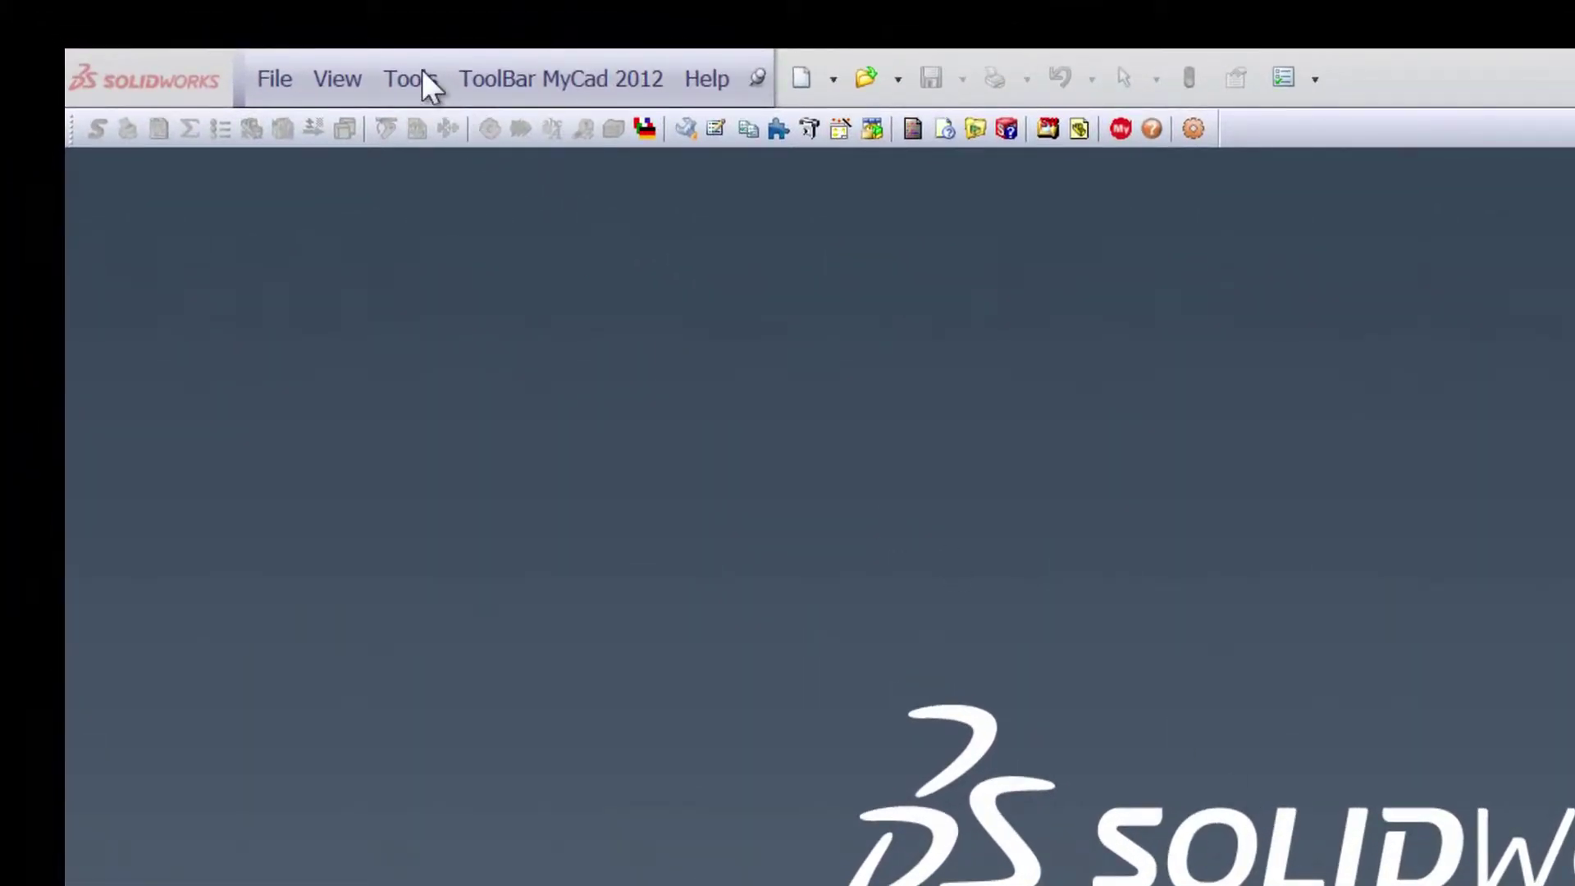
Confirm the SolidWorks Utilities add-in is checked in Add-Ins and apply the choices
click(422, 70)
click(455, 356)
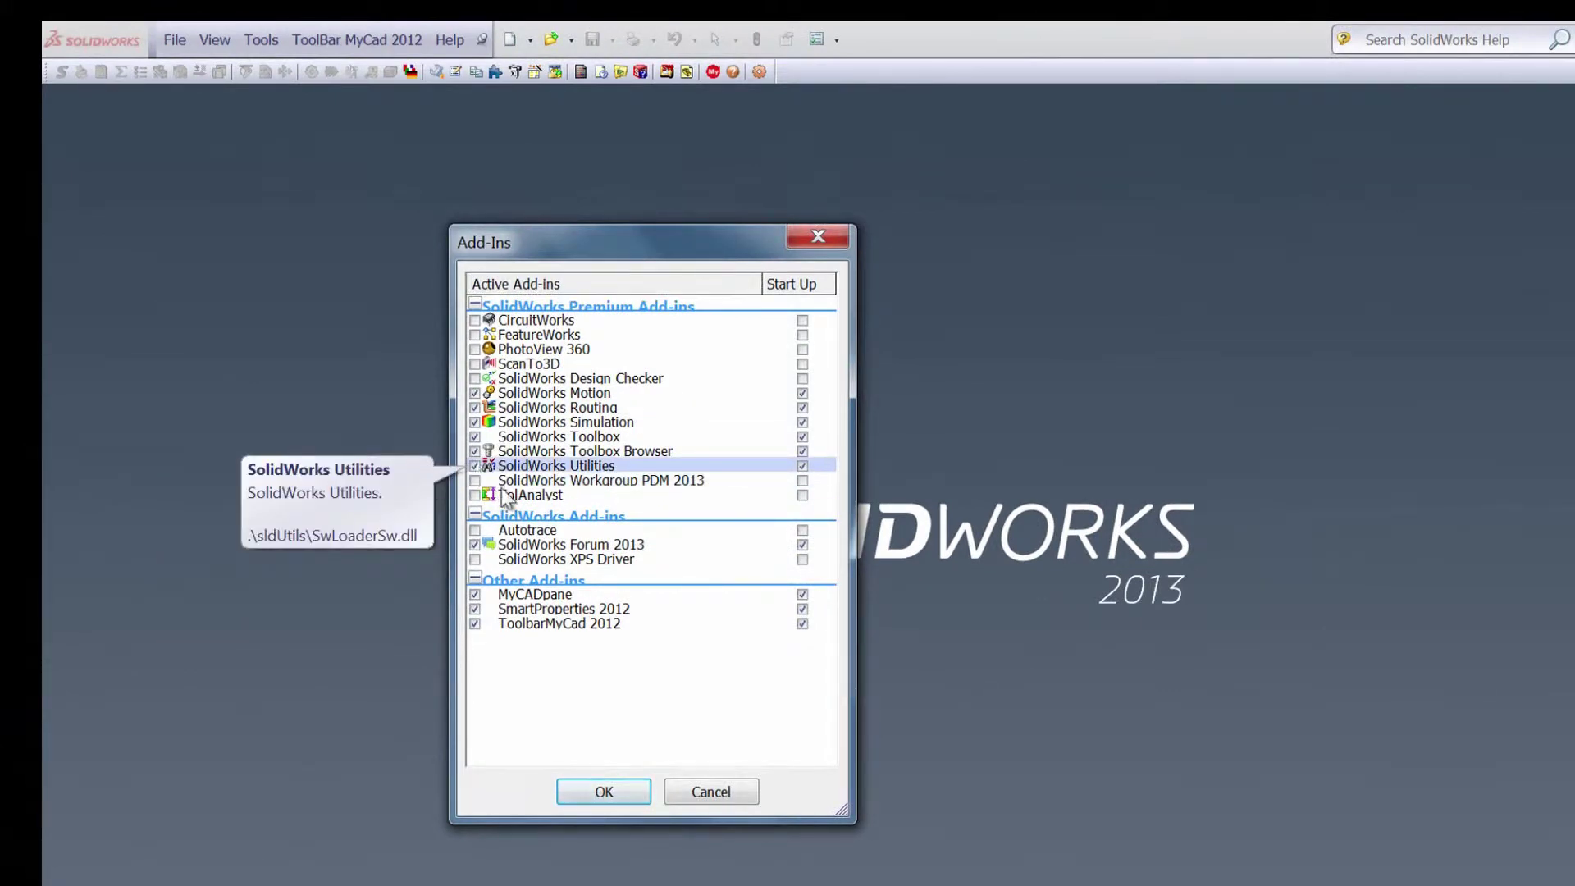
click(605, 790)
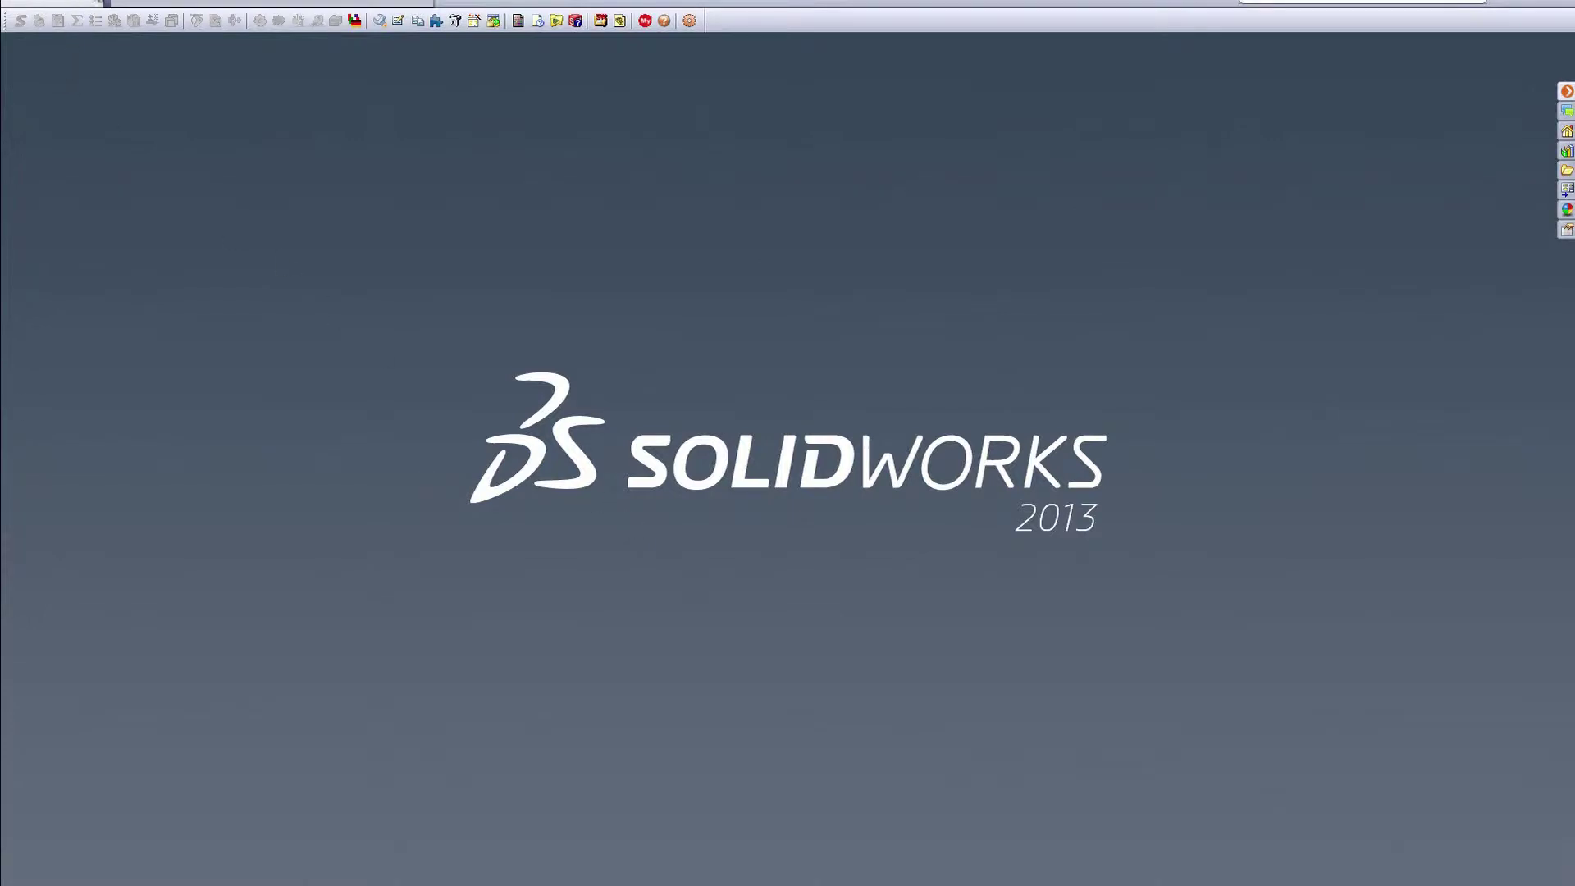
click(128, 3)
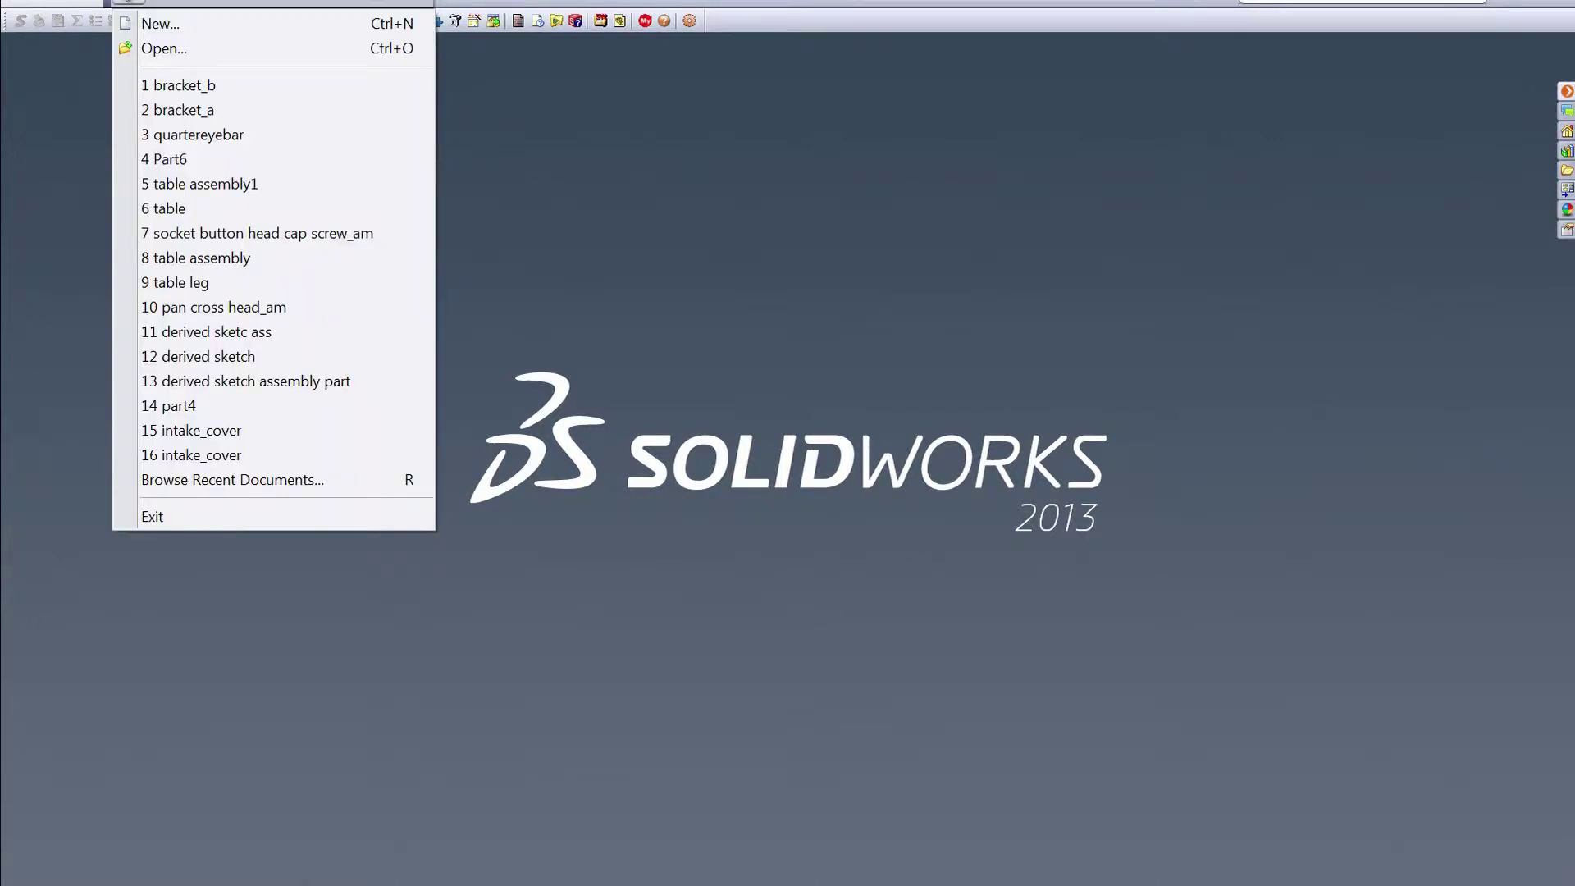
Open the recent parts bracket_a and bracket_b, both read-only
click(195, 110)
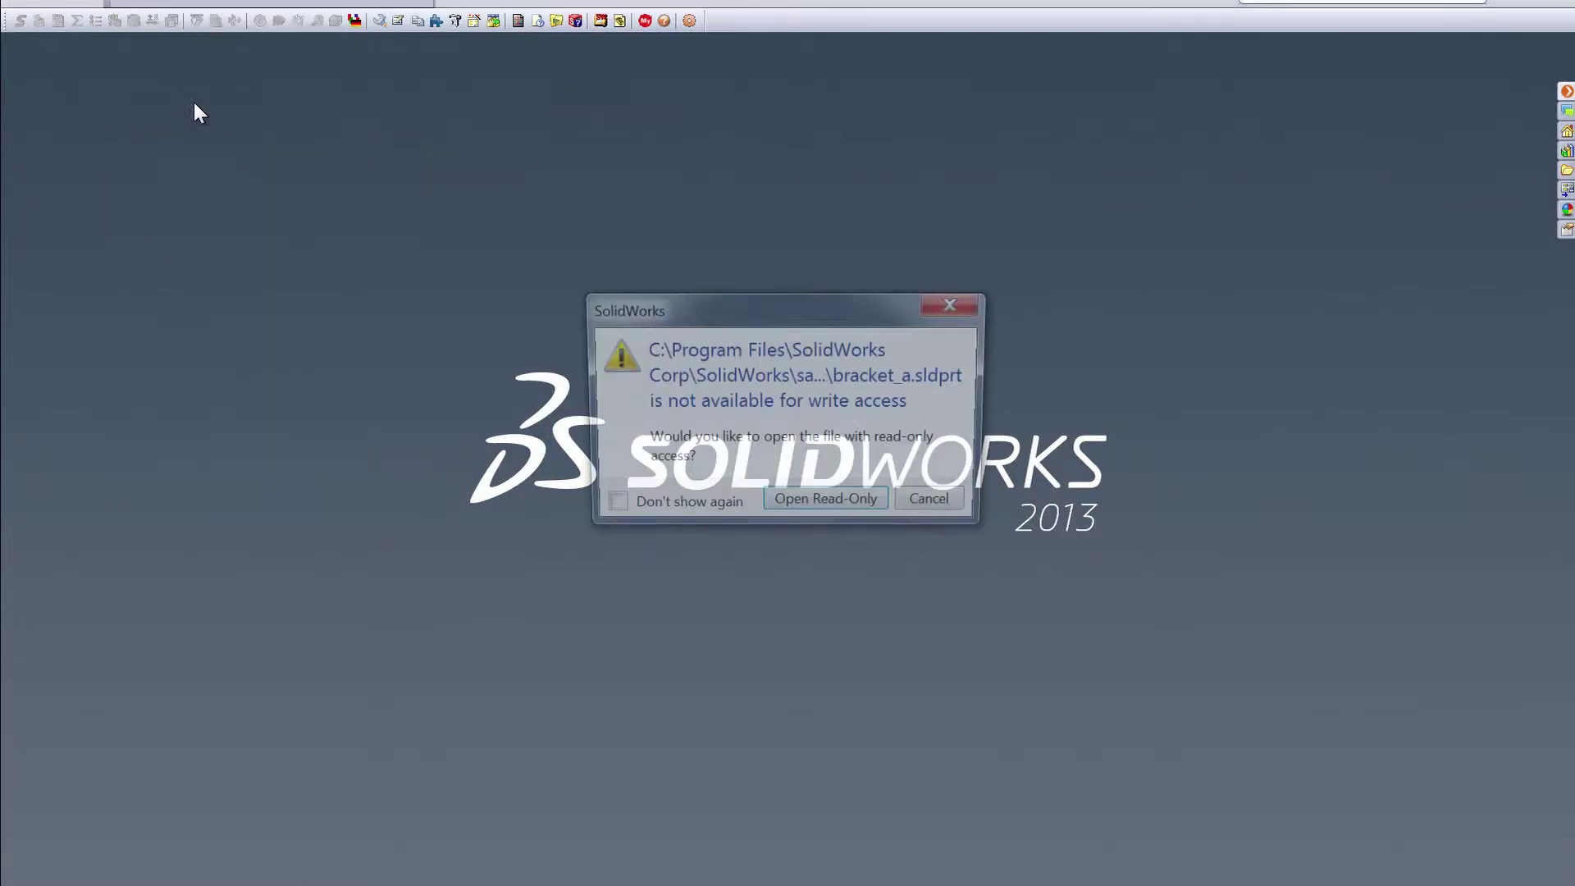
click(780, 502)
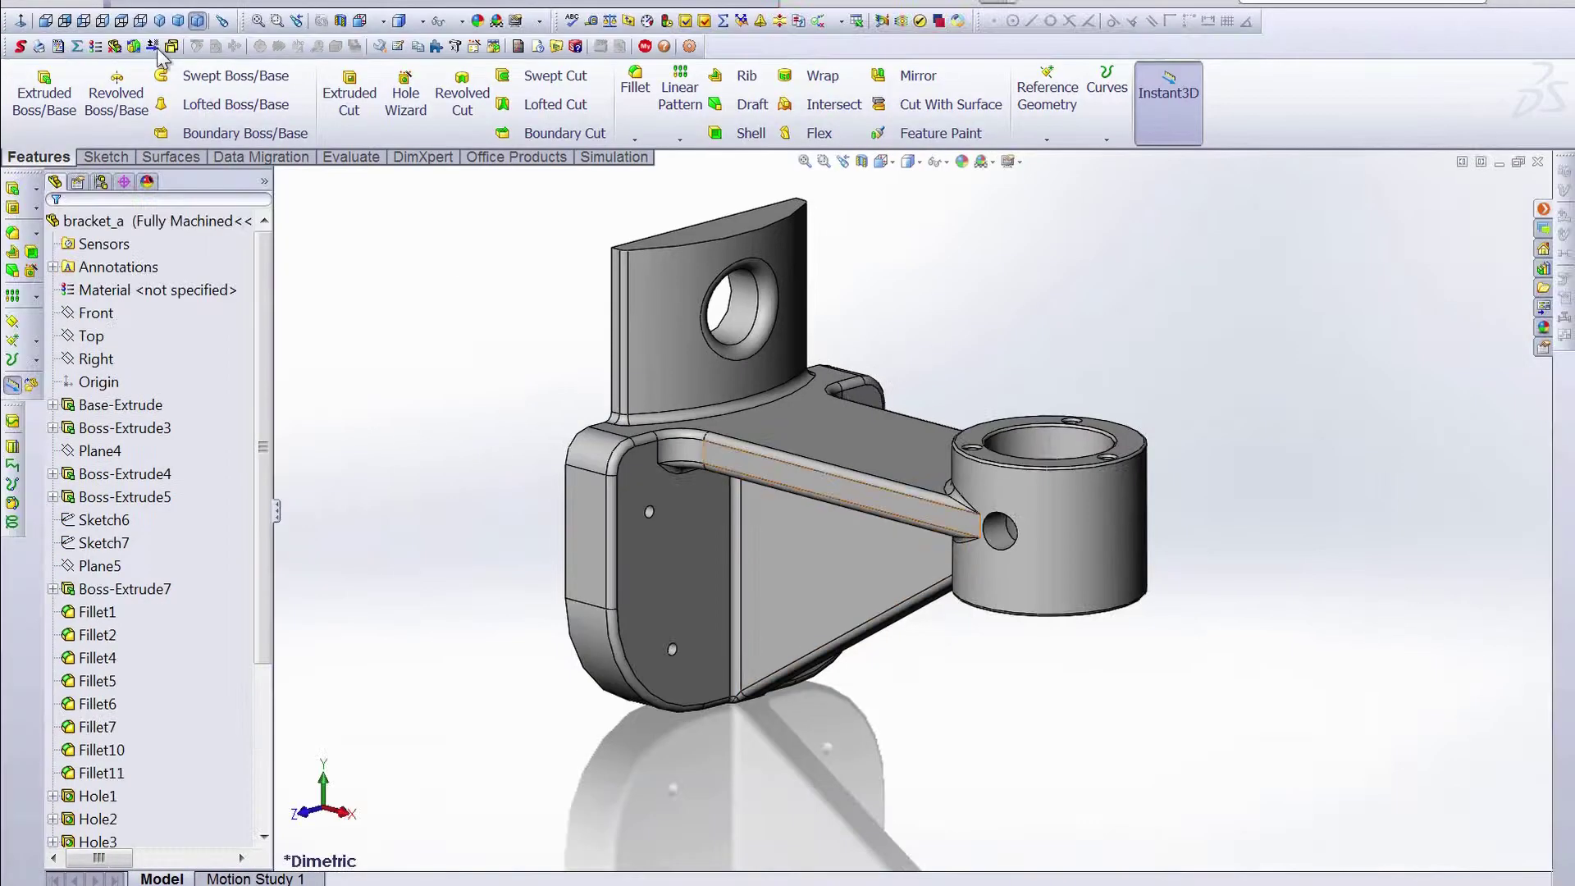
click(144, 3)
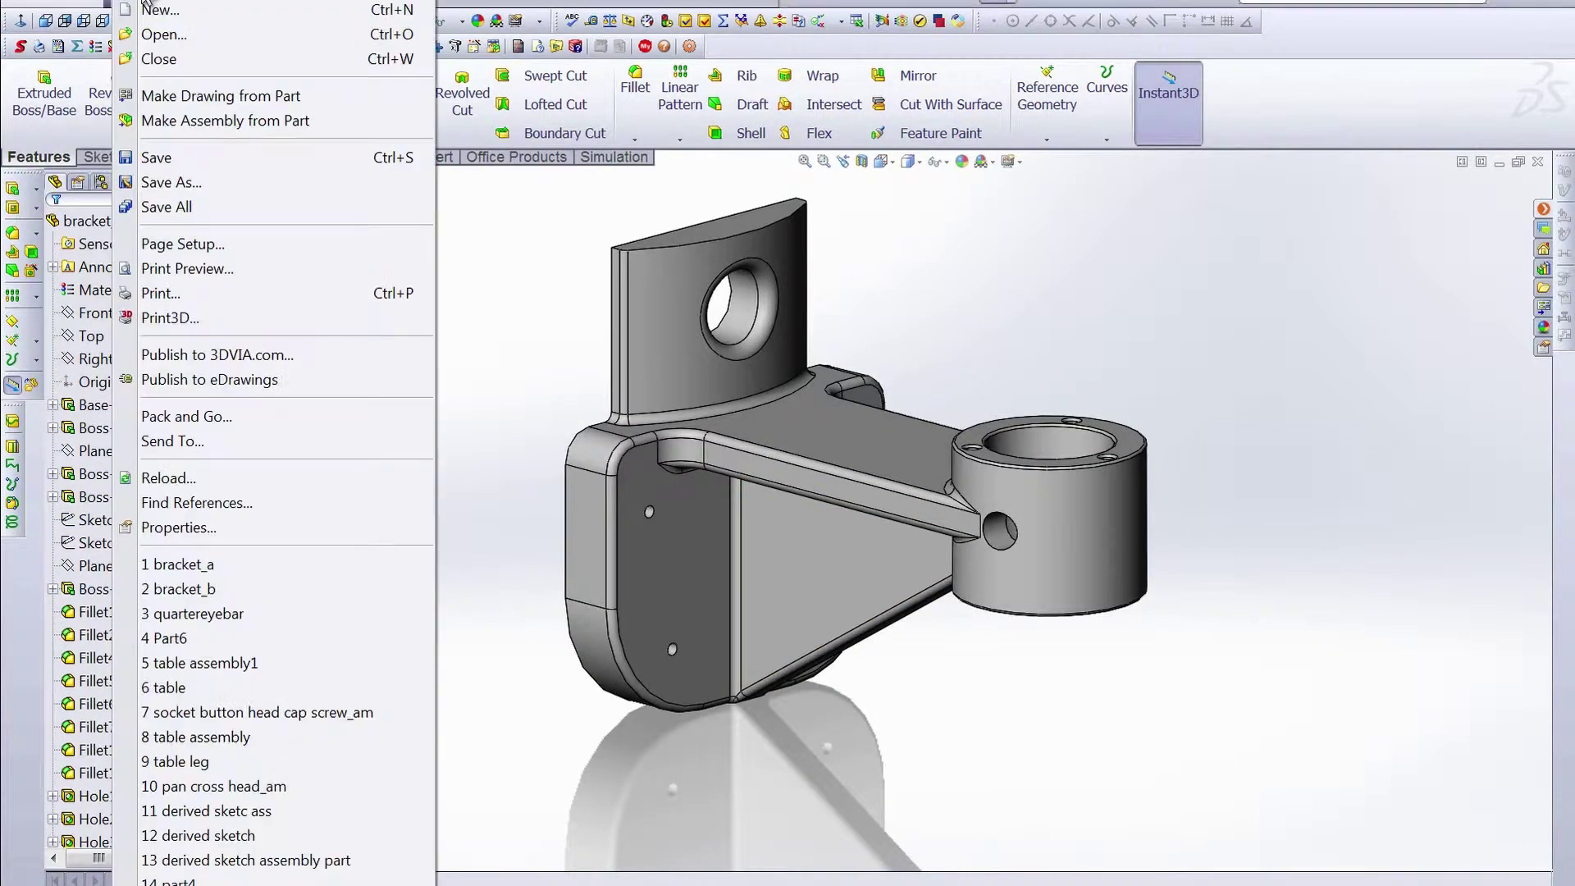
click(244, 584)
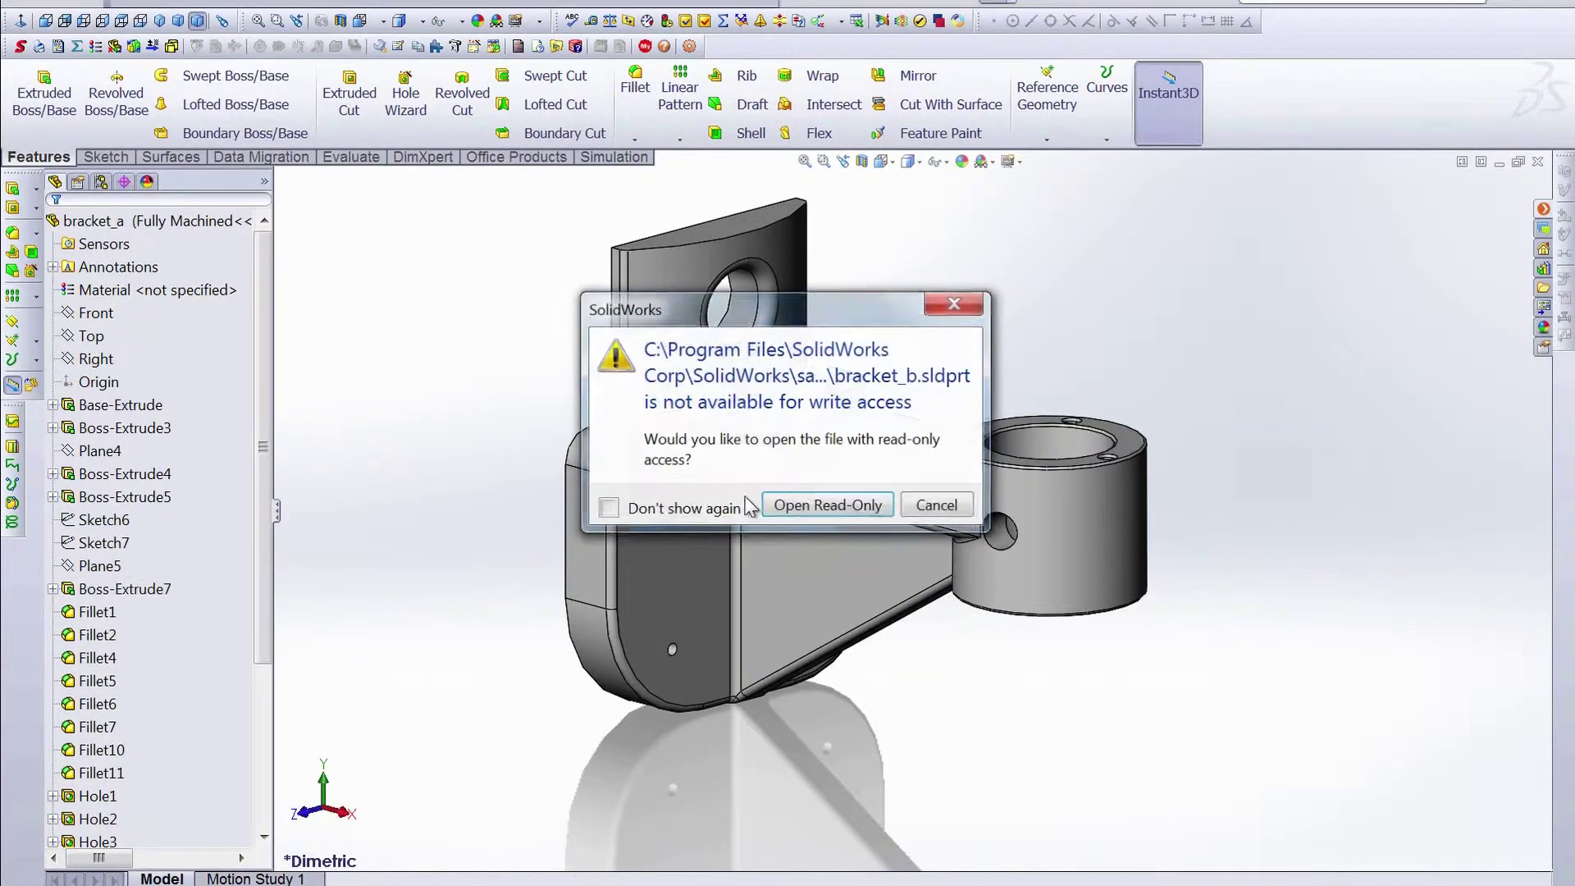
click(816, 504)
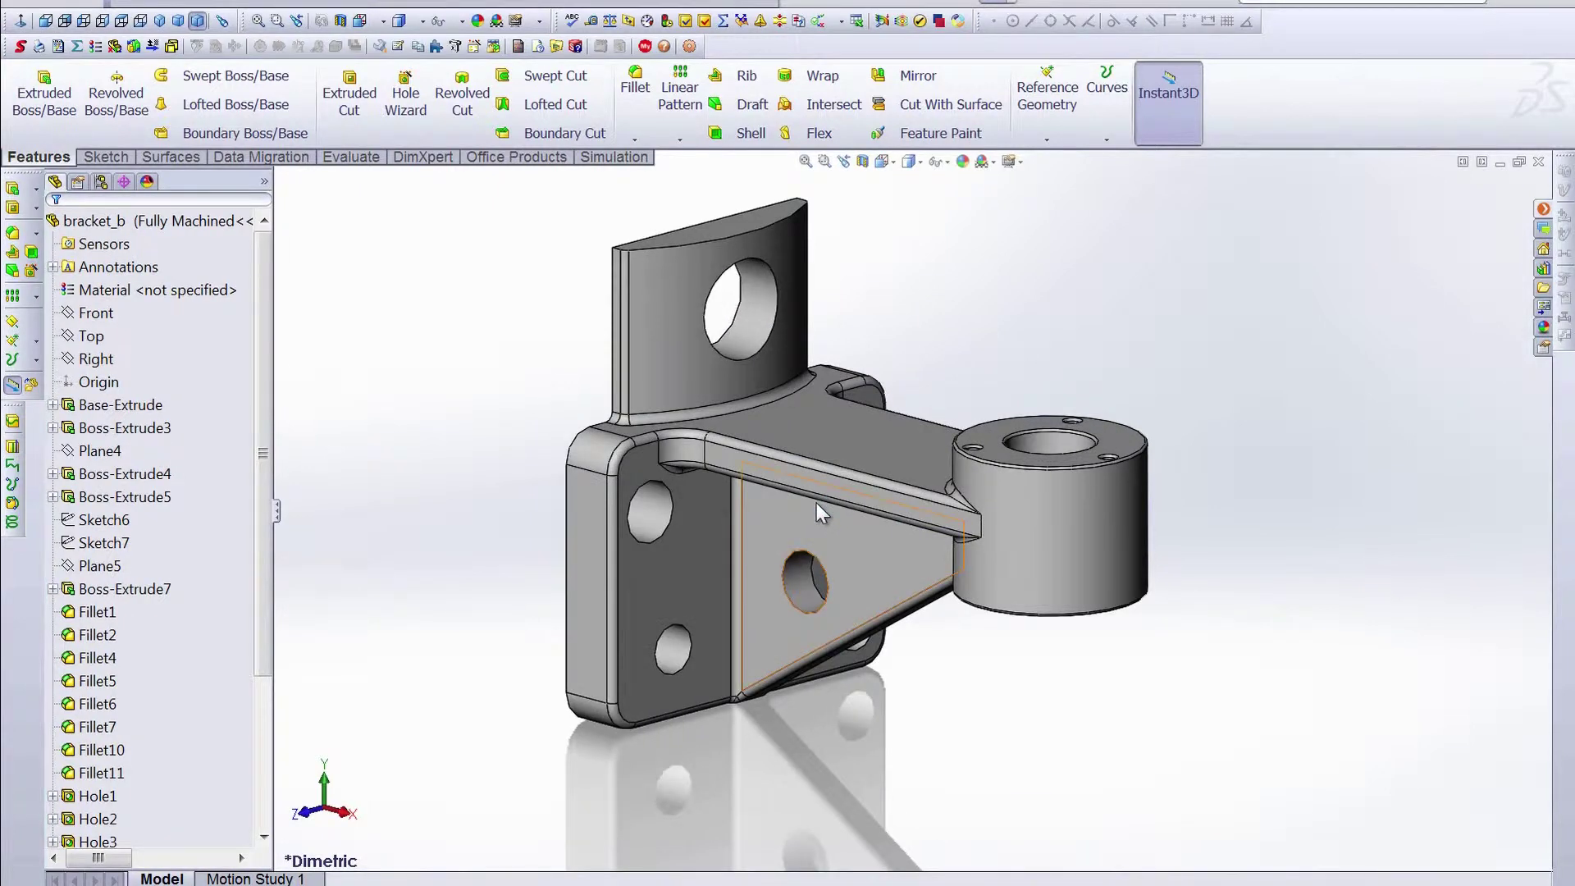
Bring up the File Open dialog and cancel it without opening anything
click(144, 4)
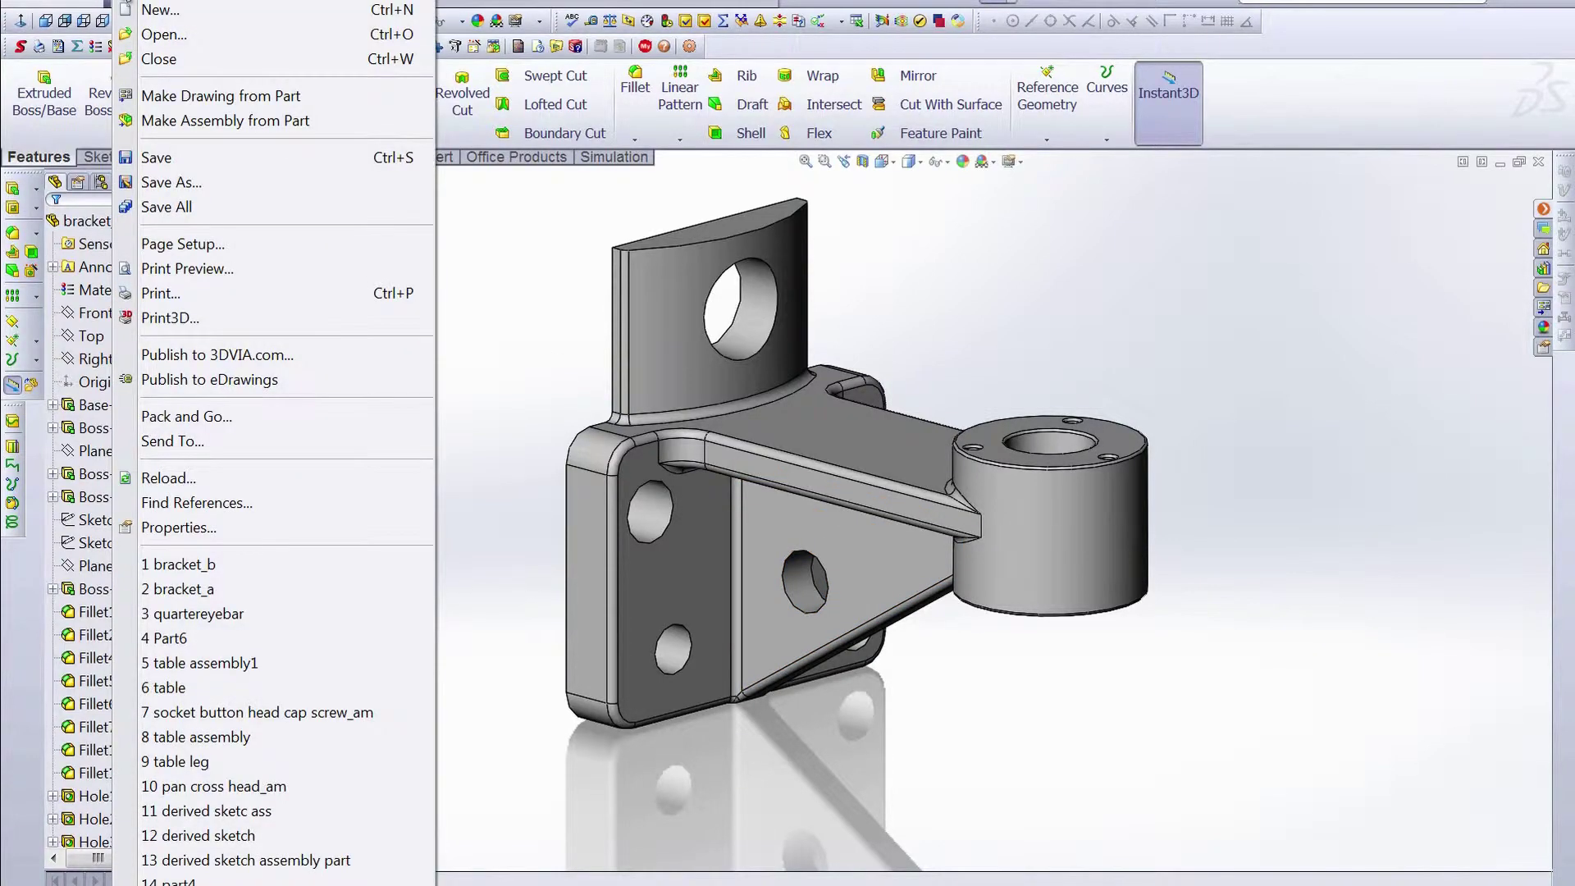
click(171, 41)
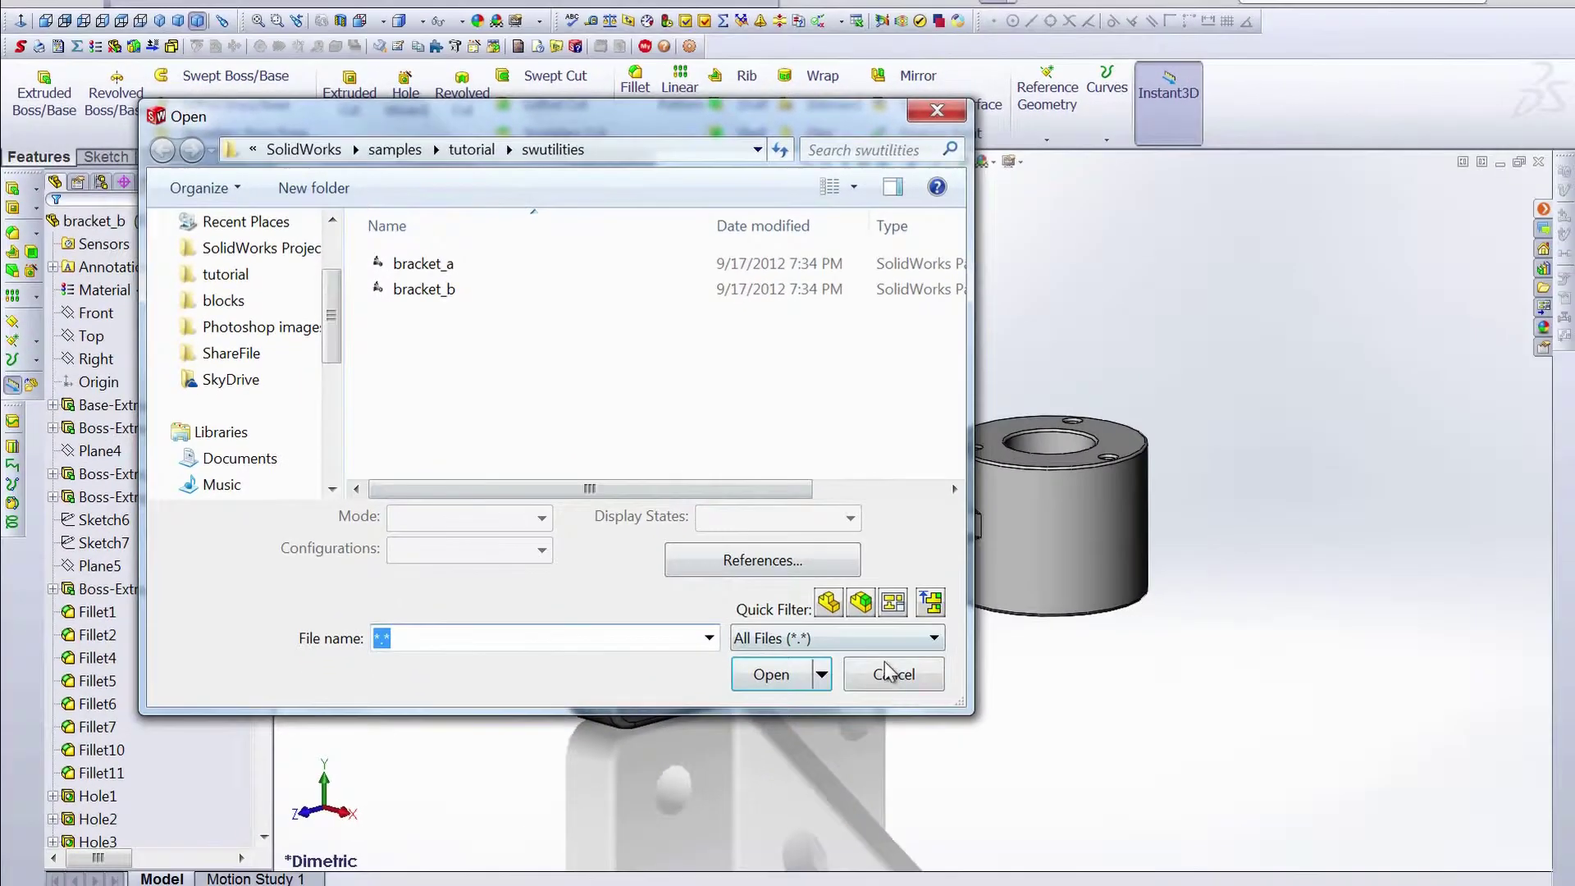
click(888, 673)
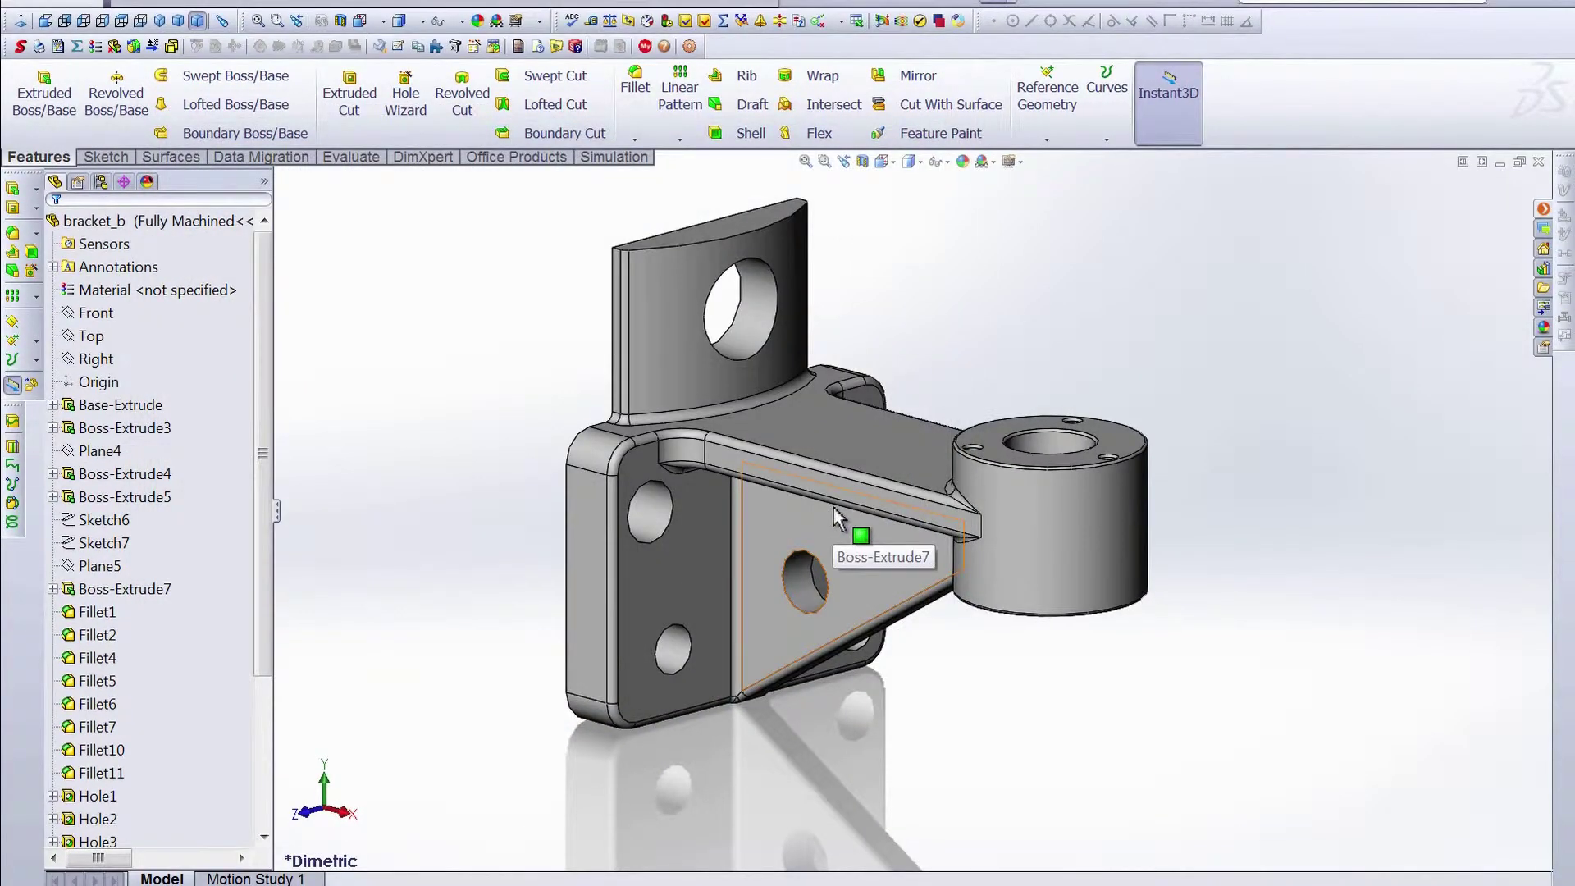
click(574, 2)
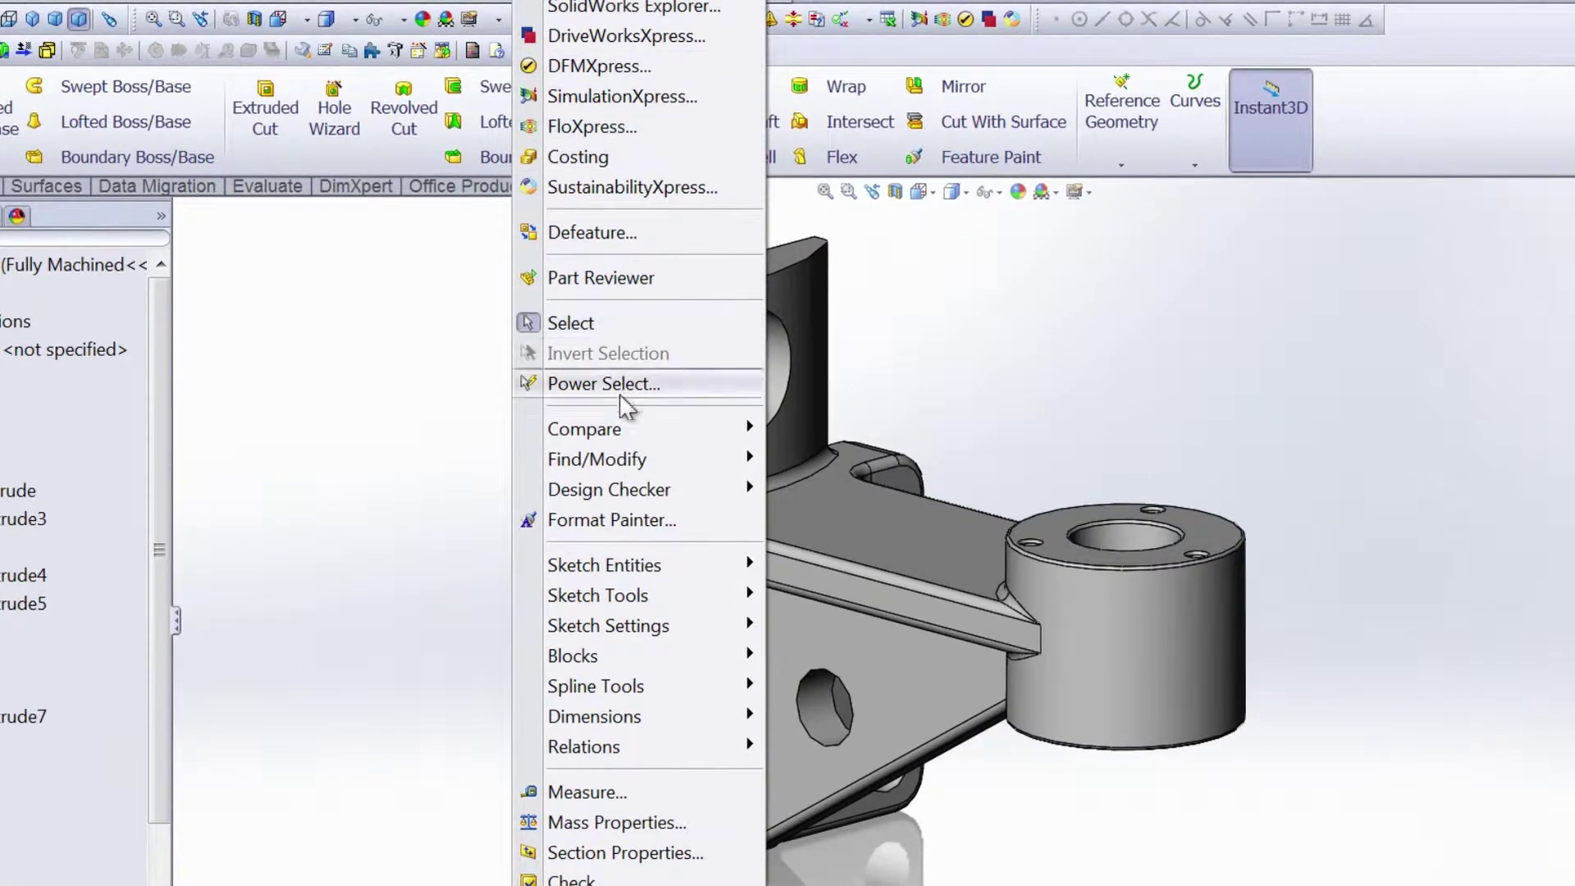
Start a Features comparison with bracket_a as reference and bracket_b as modified
mouse_move(630, 433)
click(837, 489)
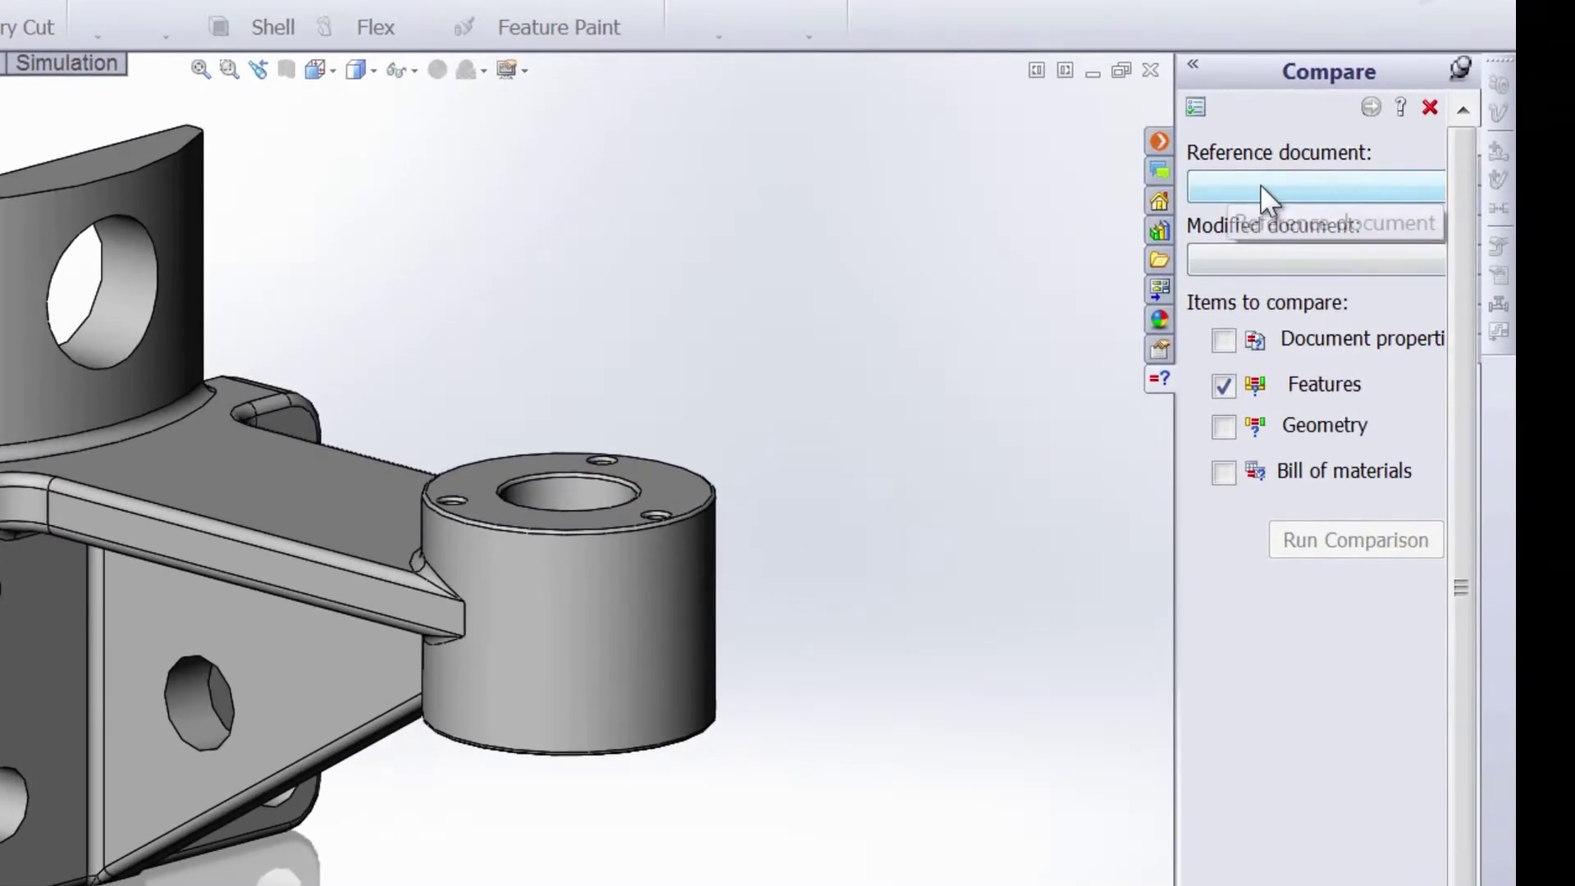
click(1261, 184)
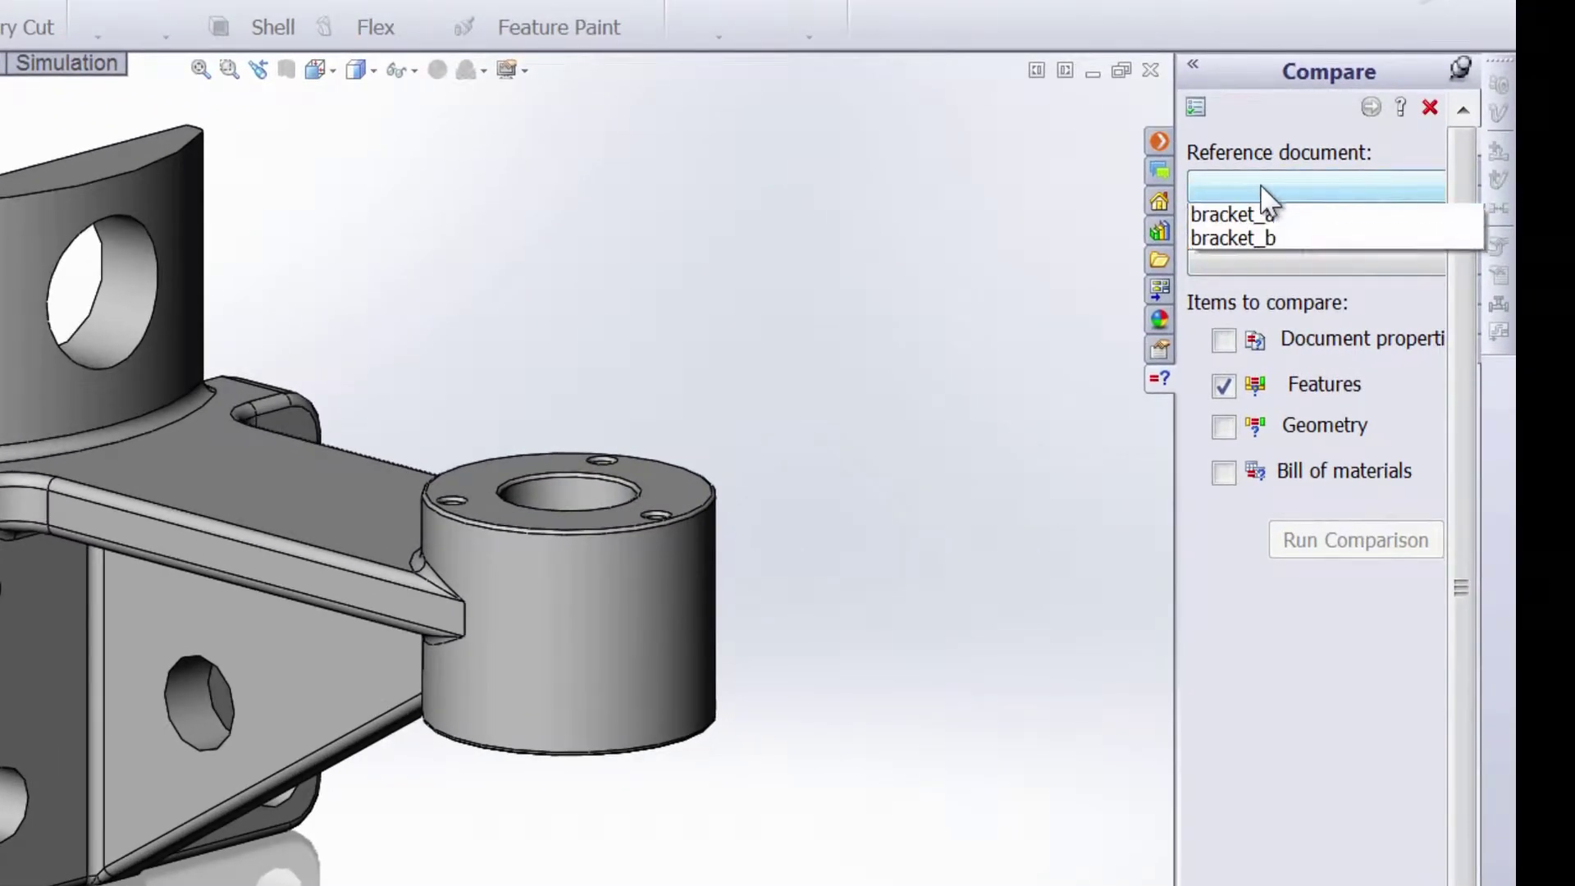
click(1324, 220)
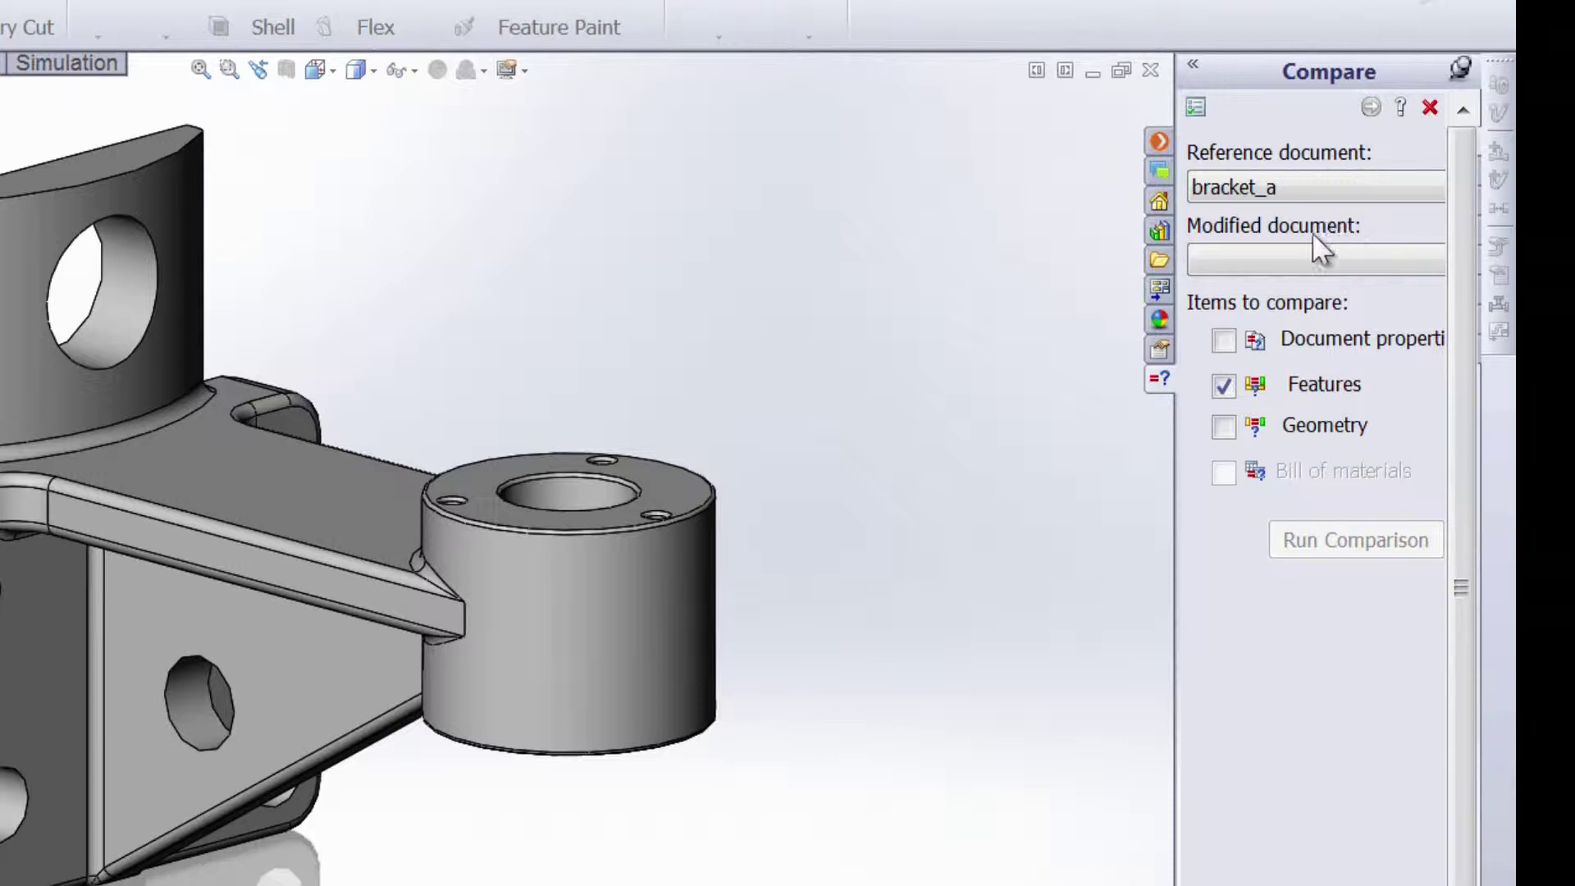
click(1313, 256)
click(1301, 312)
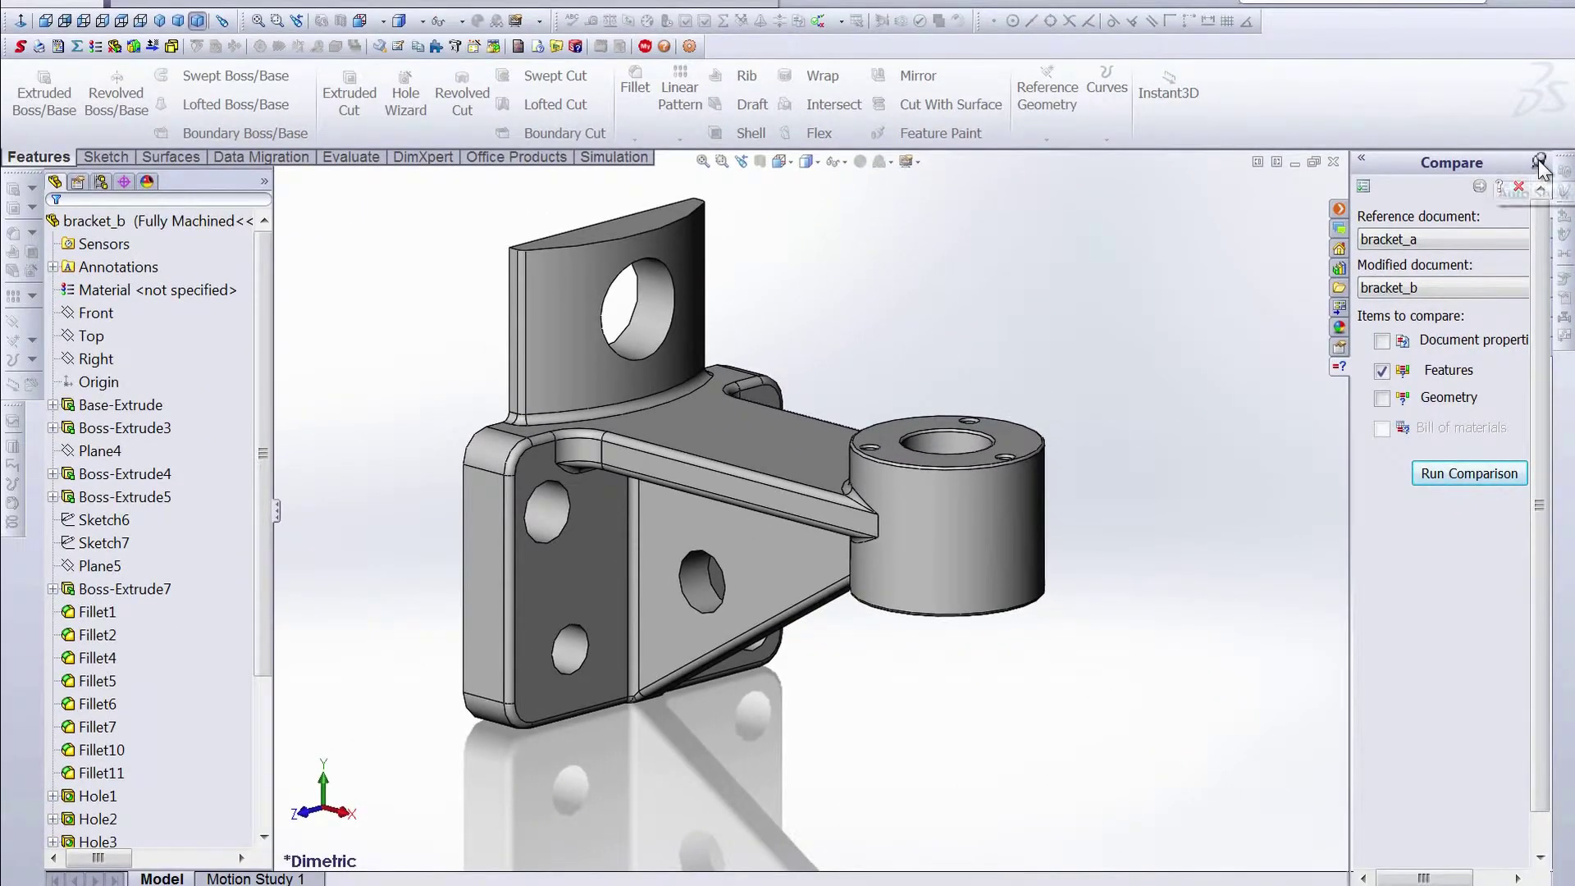
Toggle the Compare panel pushpin off and back on to keep it open
click(1532, 161)
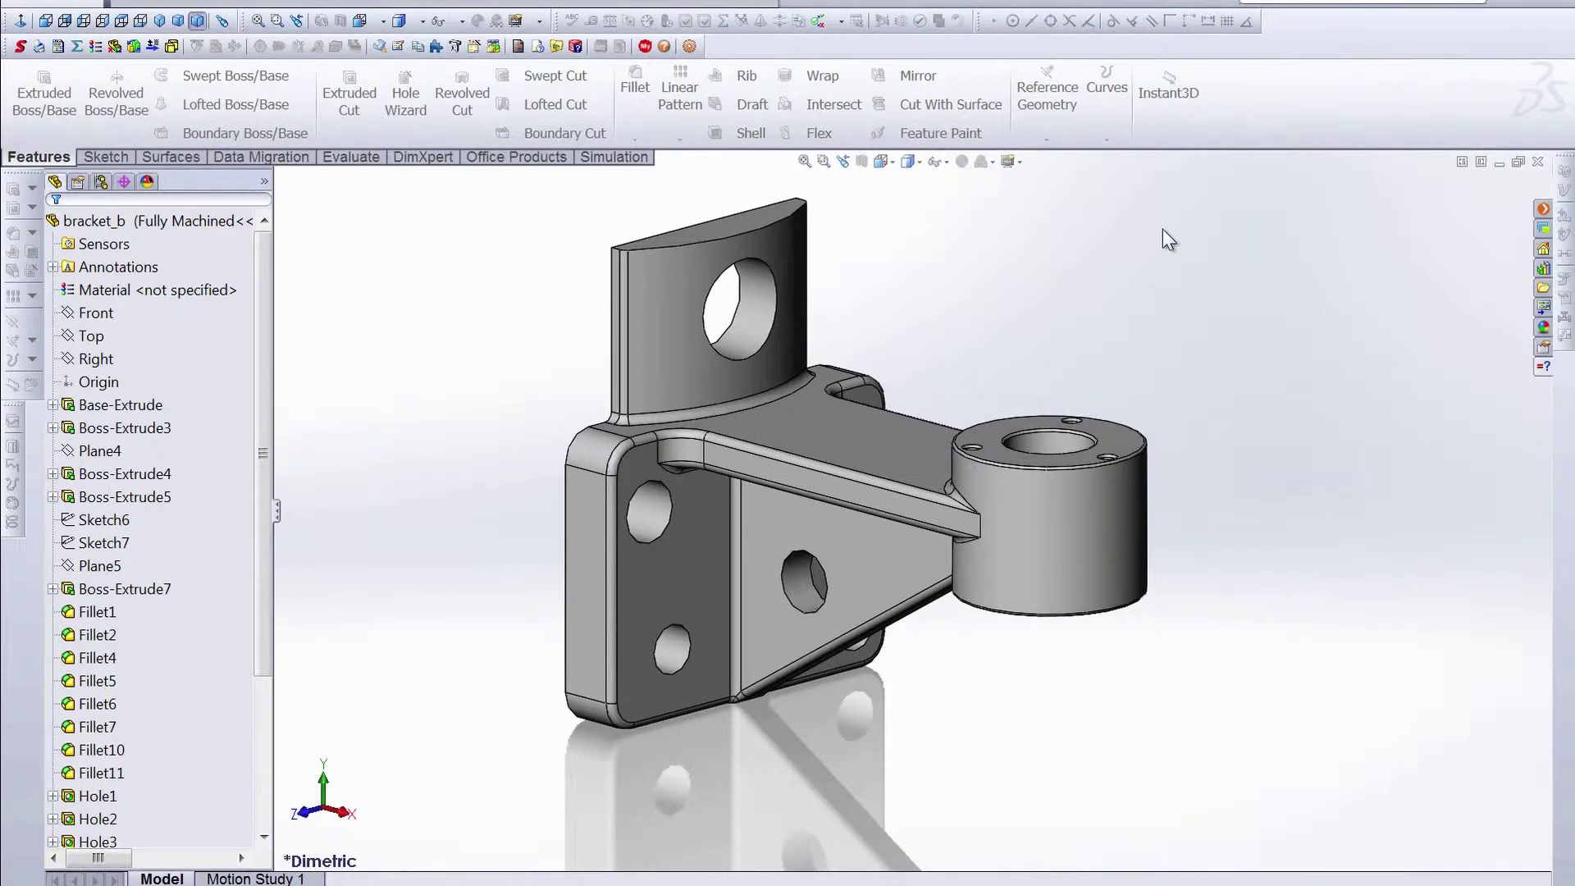
mouse_move(1546, 370)
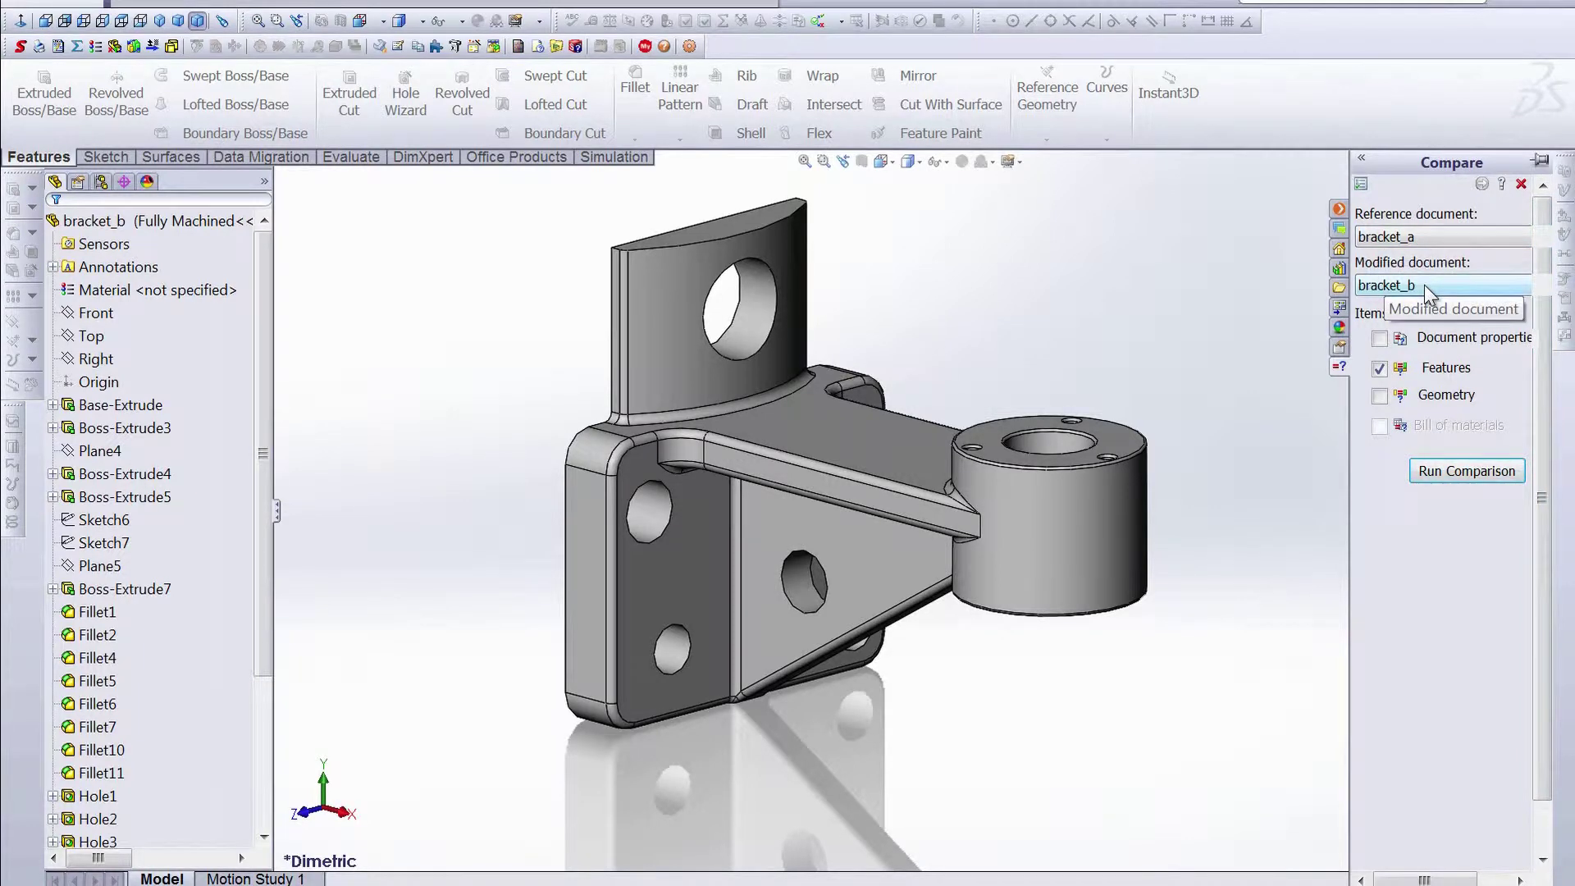
click(1540, 160)
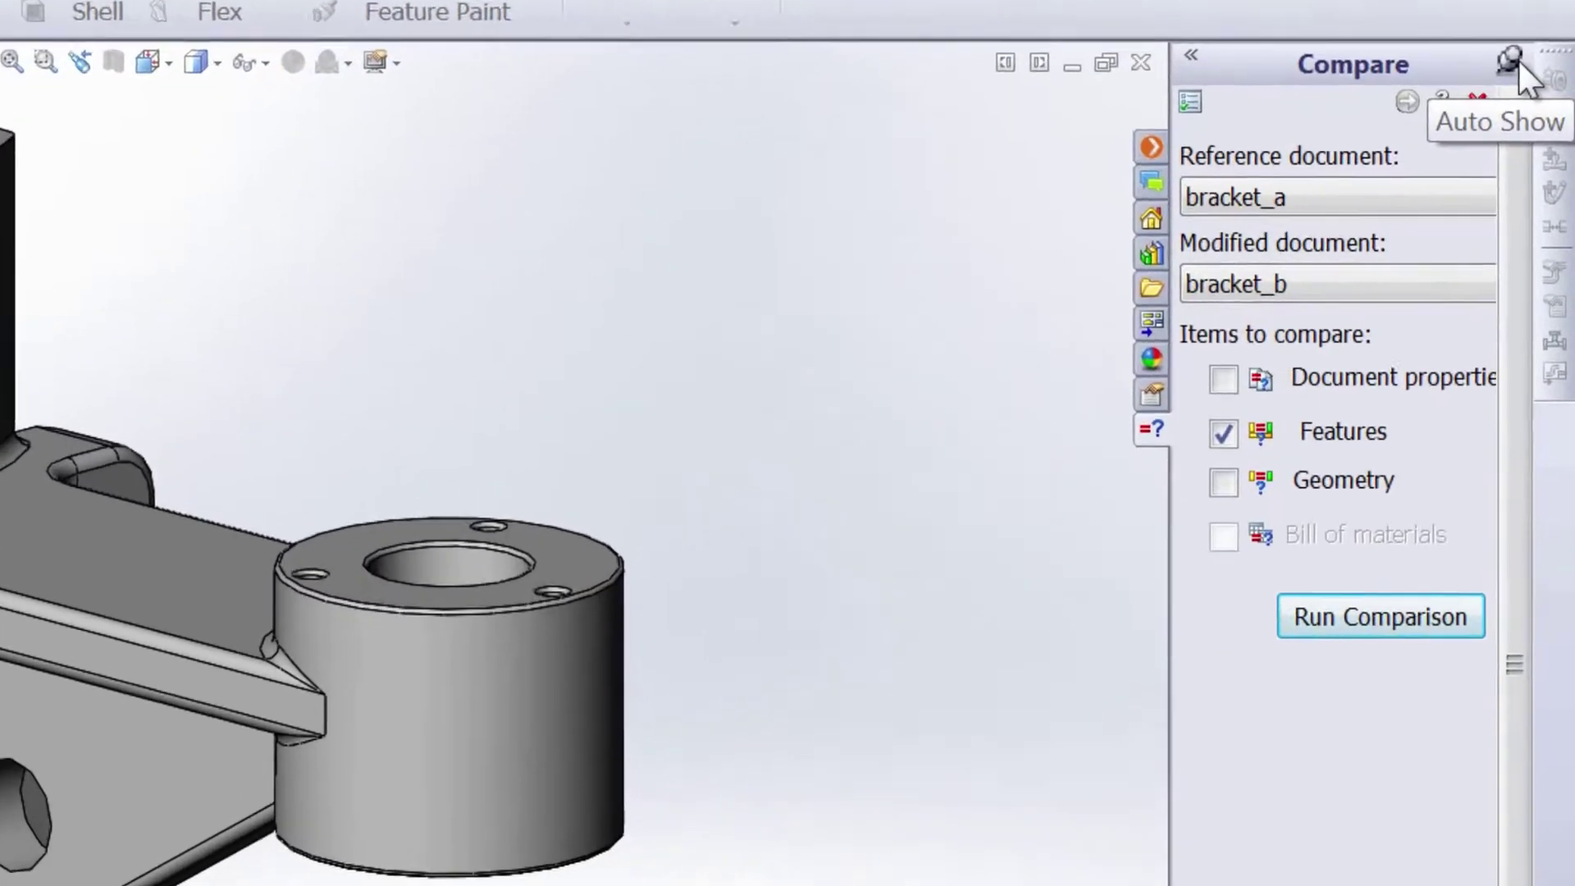
click(1173, 90)
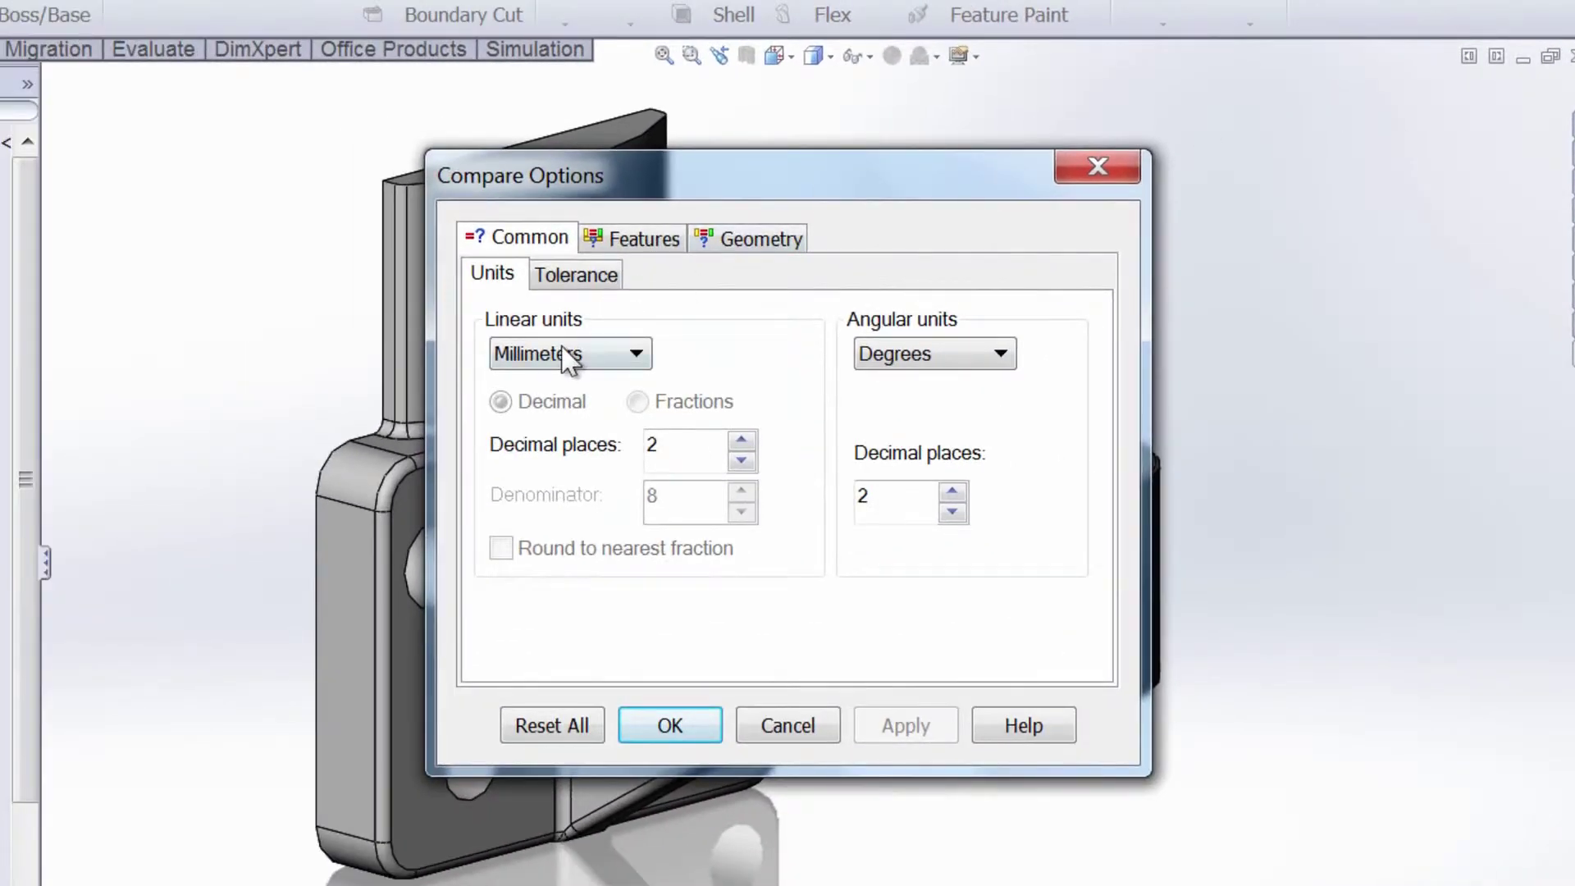
click(566, 354)
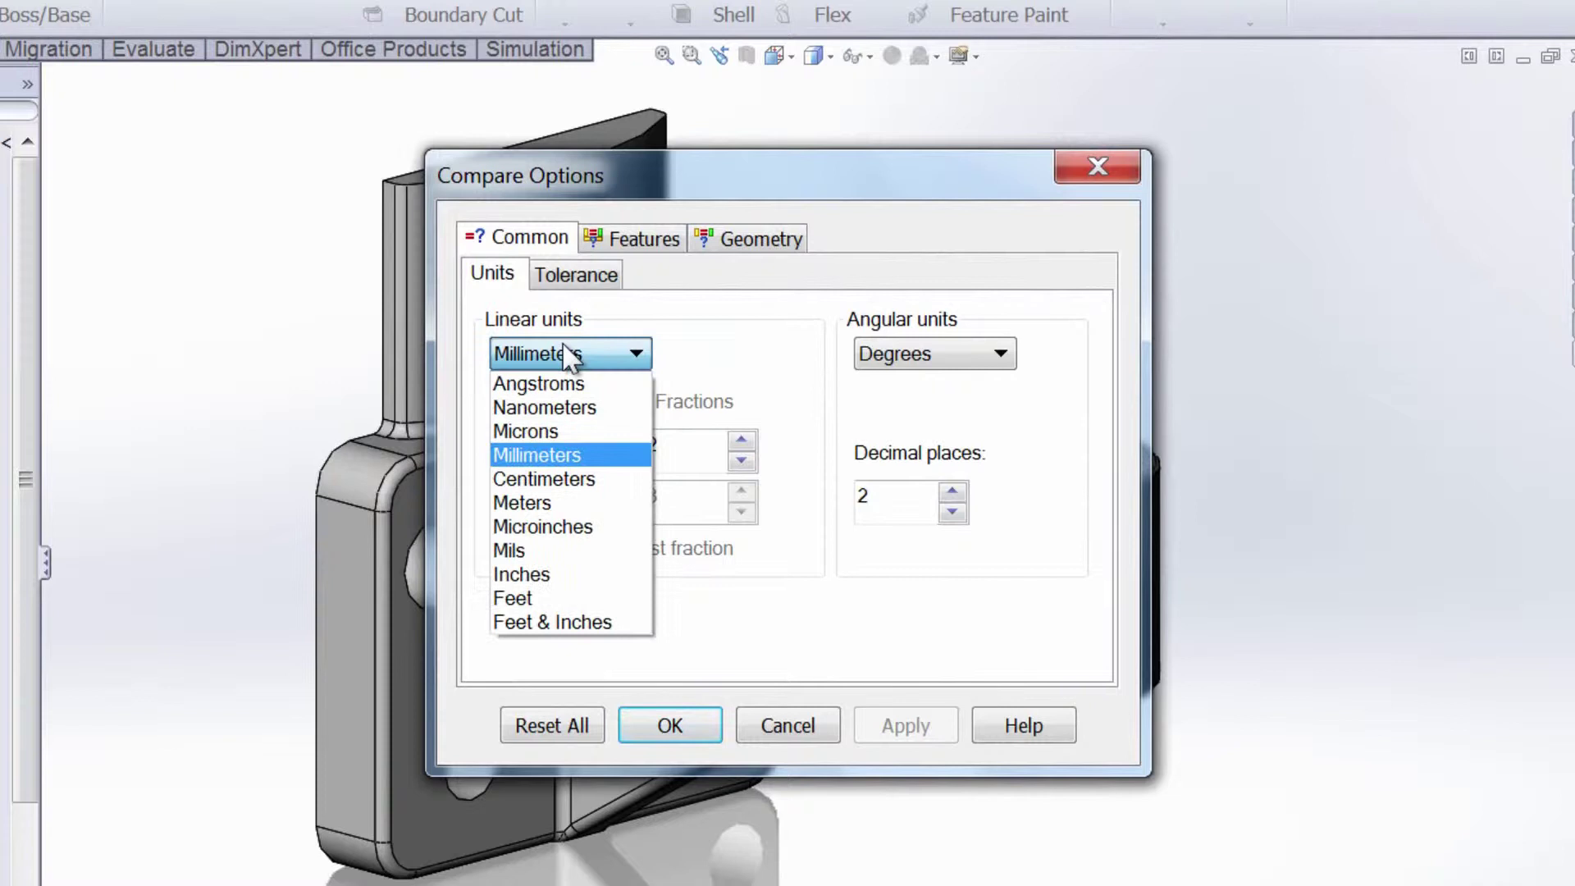
click(566, 455)
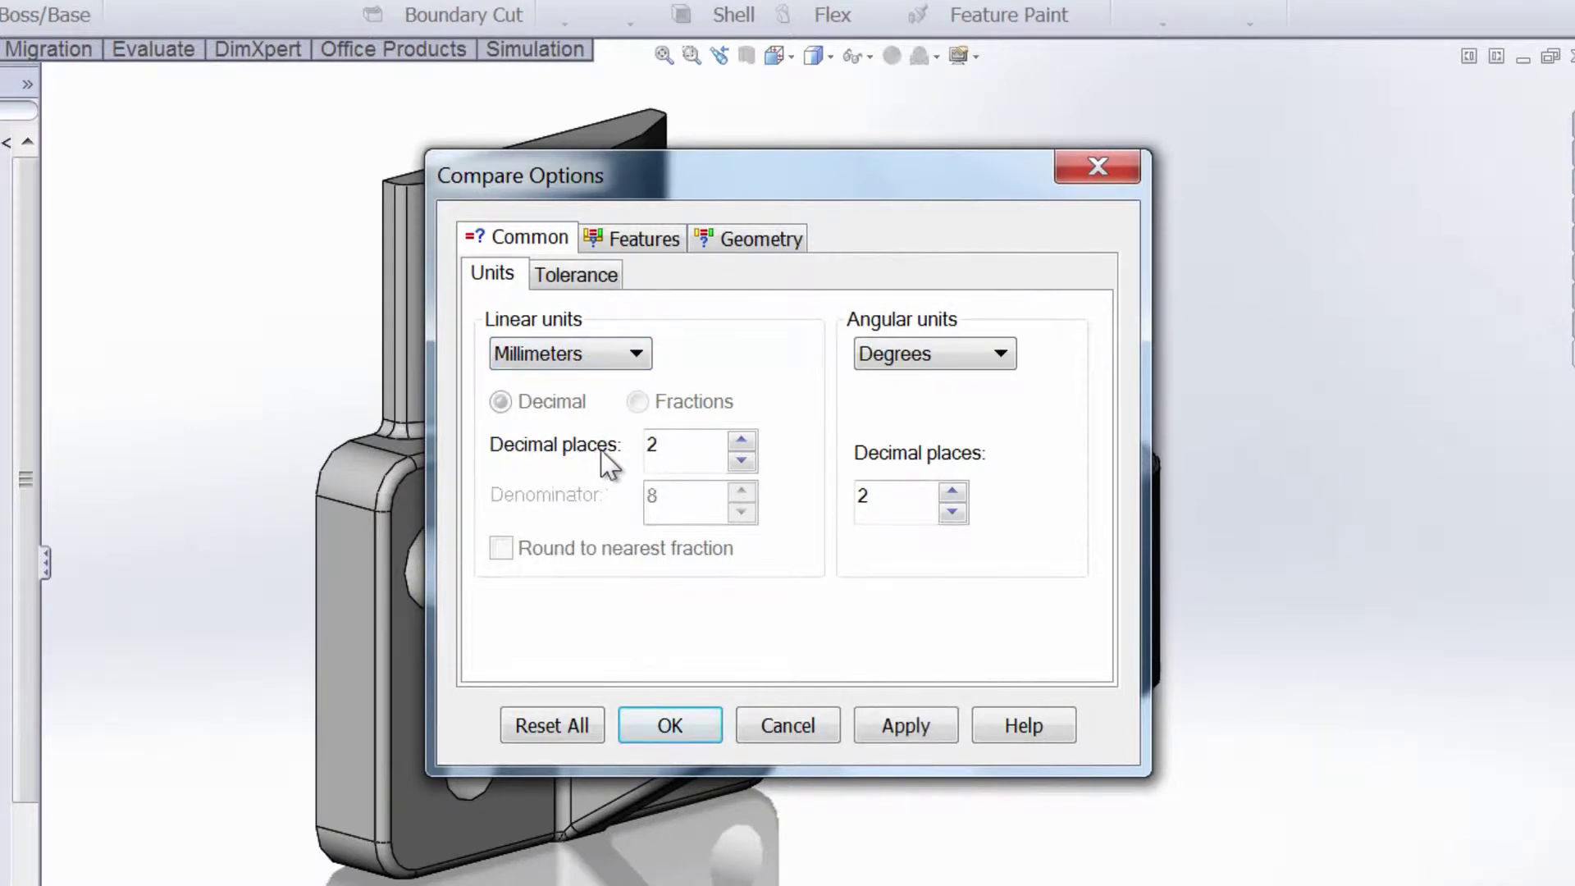
click(1001, 355)
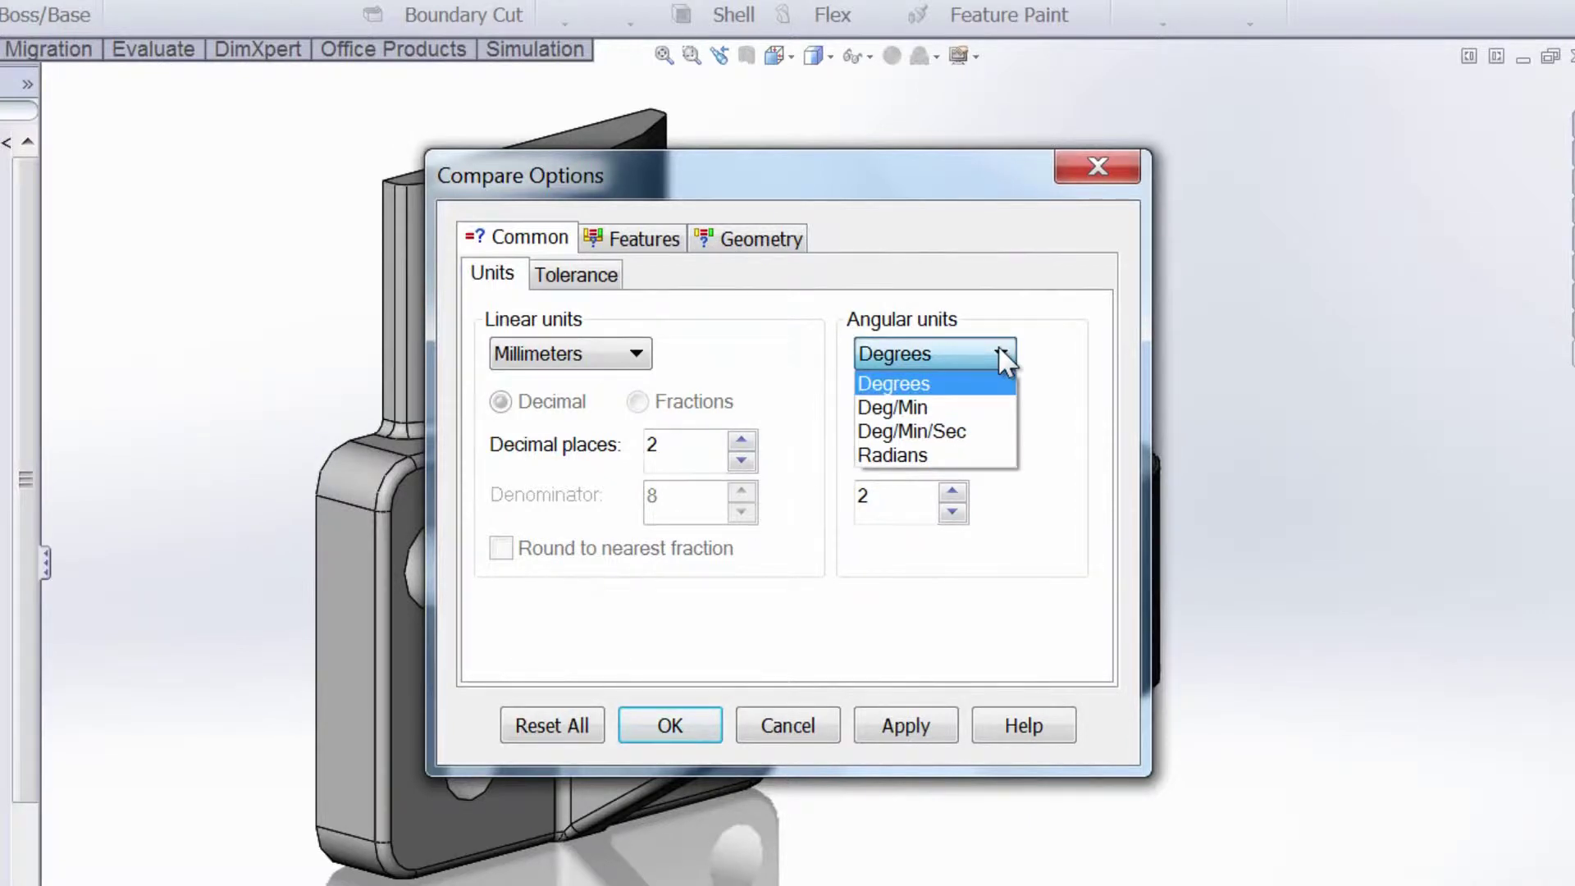
click(1001, 353)
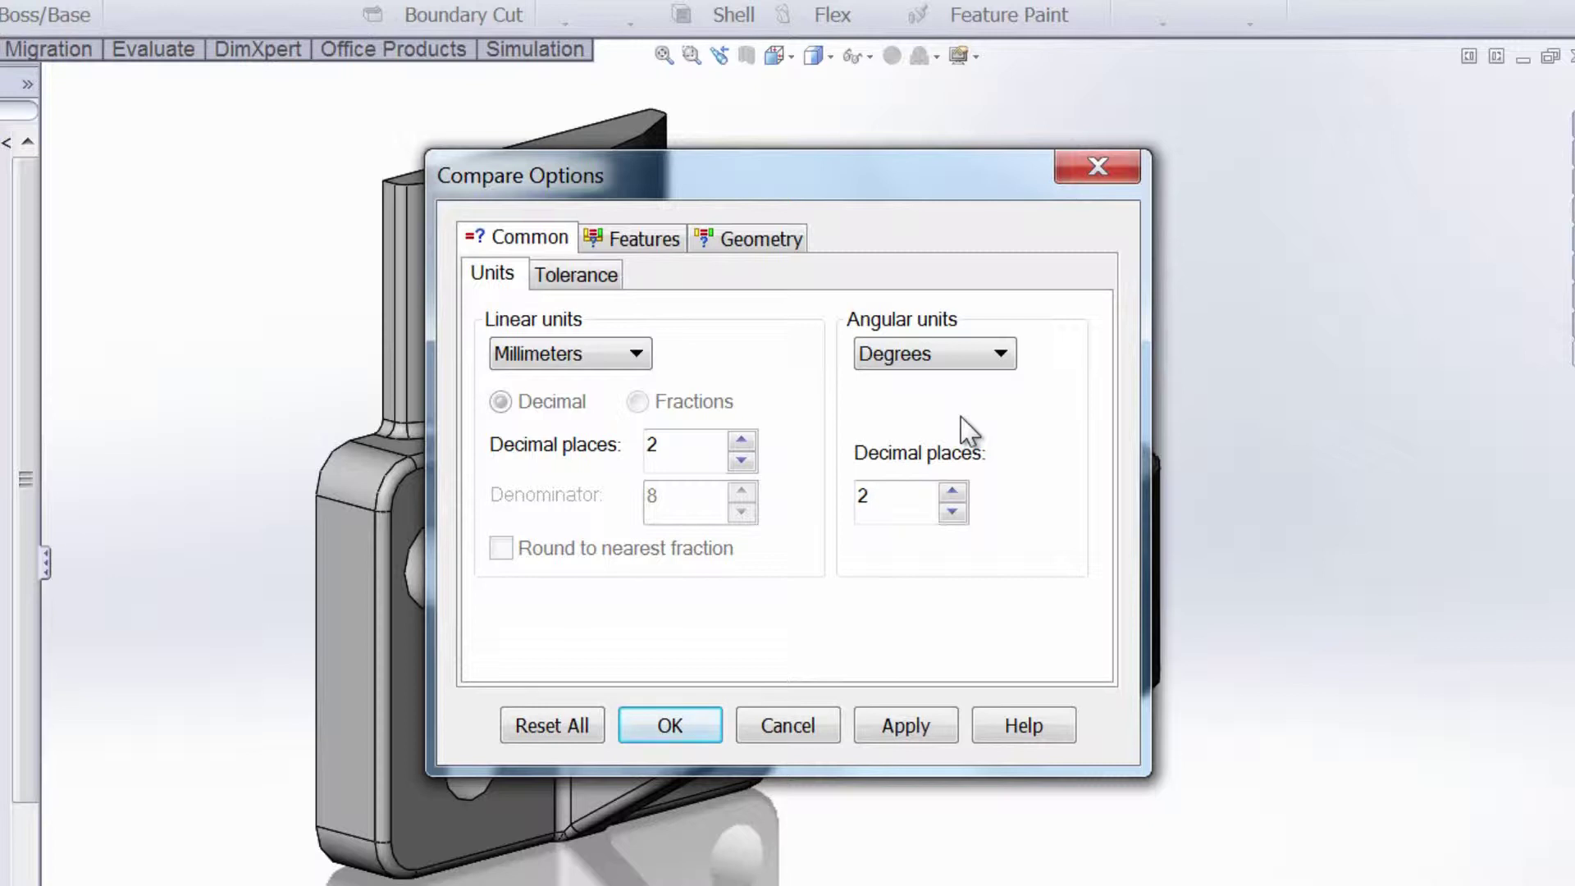
click(633, 242)
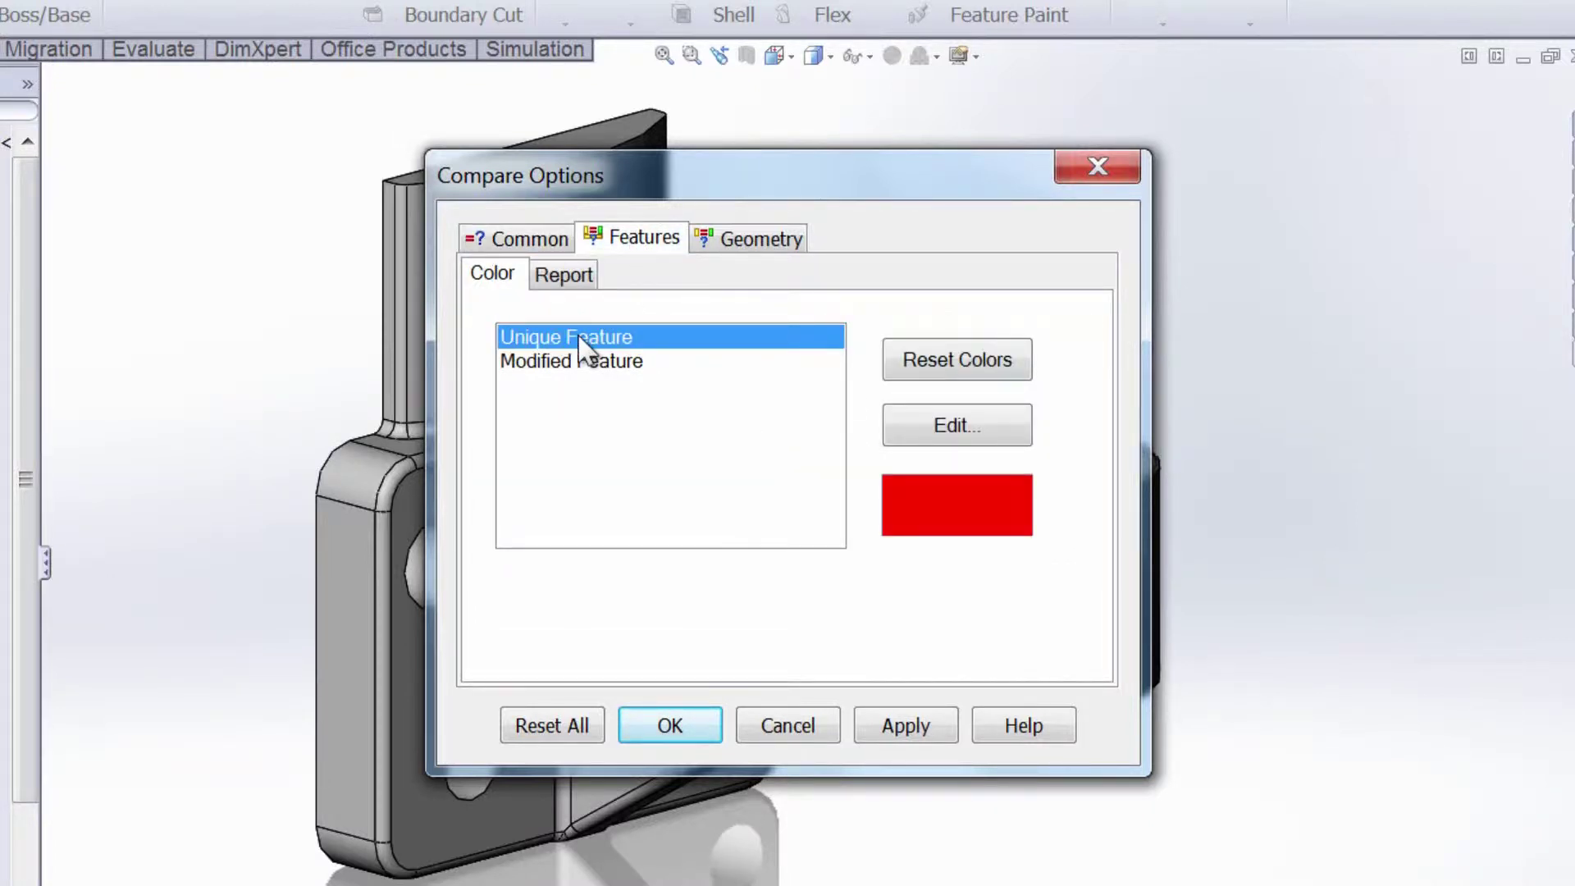
click(548, 363)
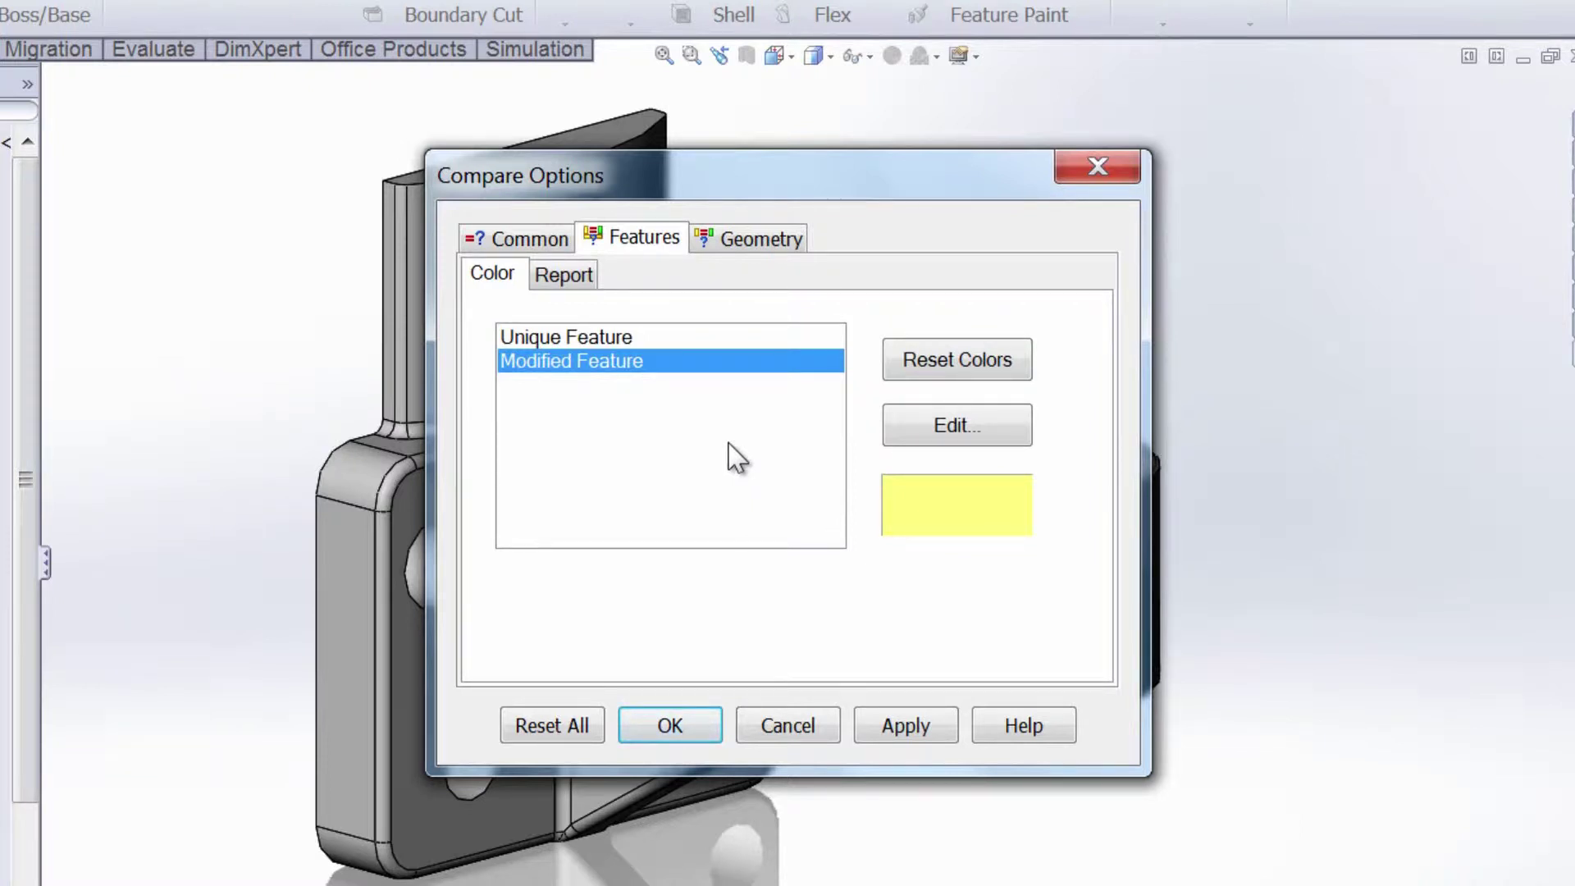
click(925, 435)
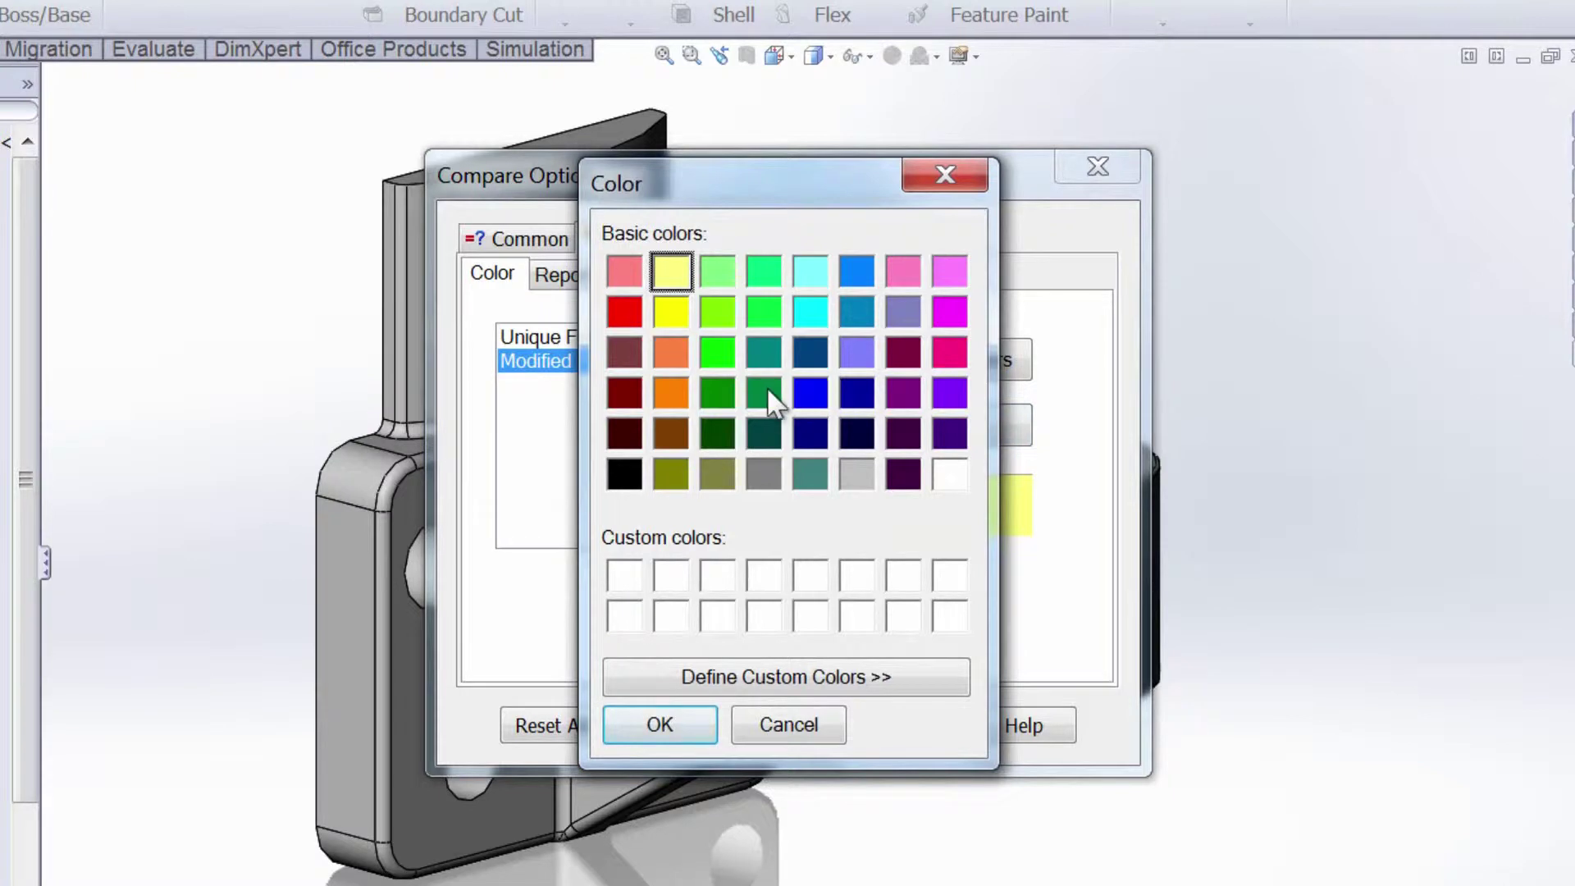
click(954, 182)
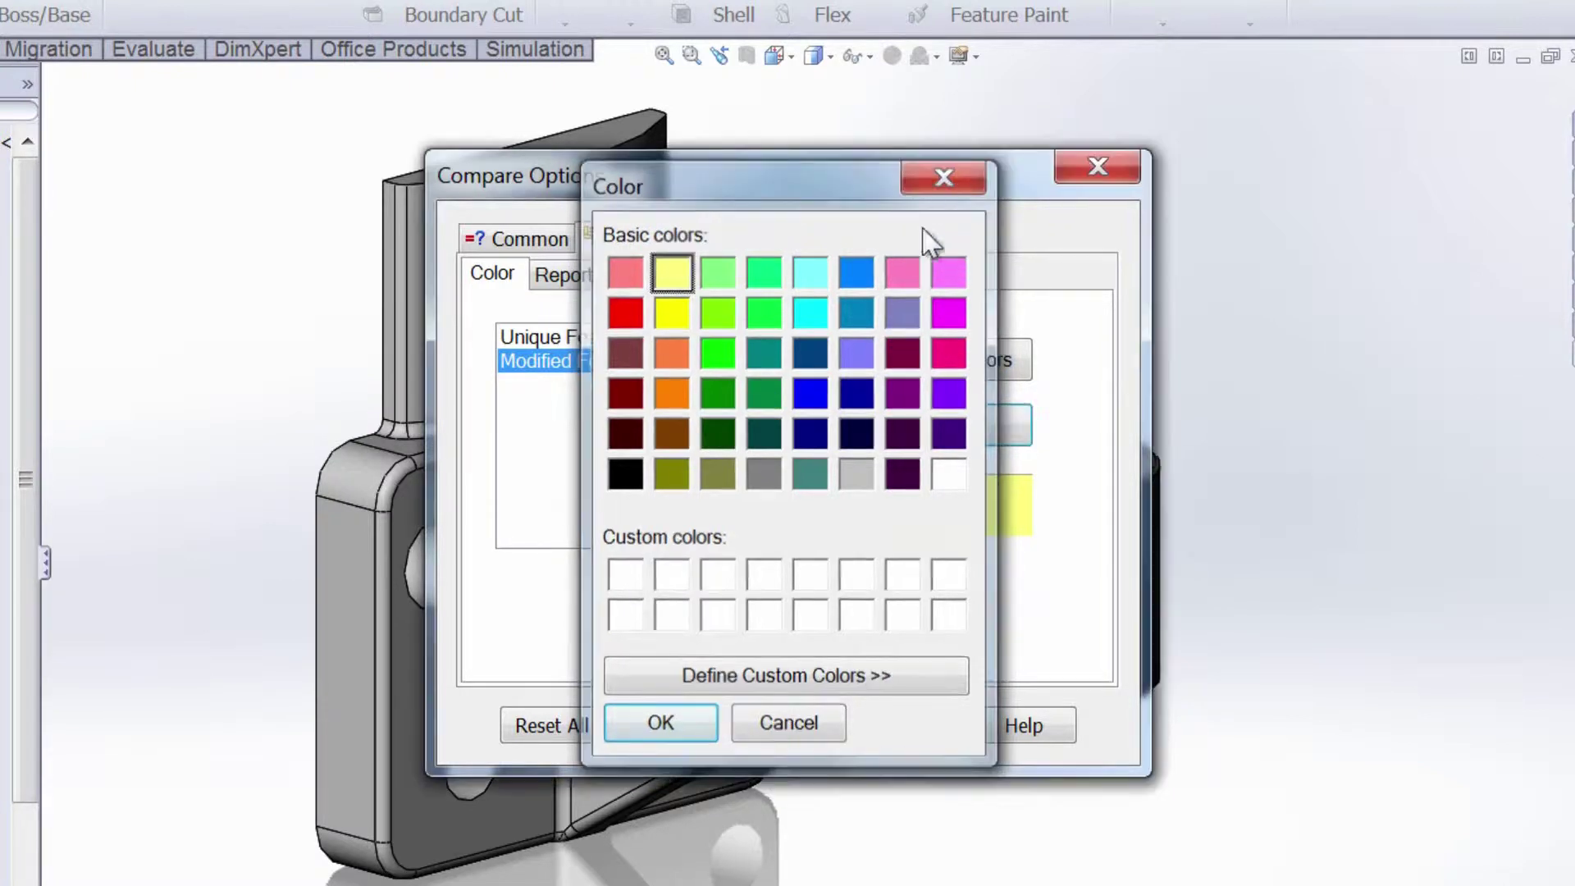
click(951, 360)
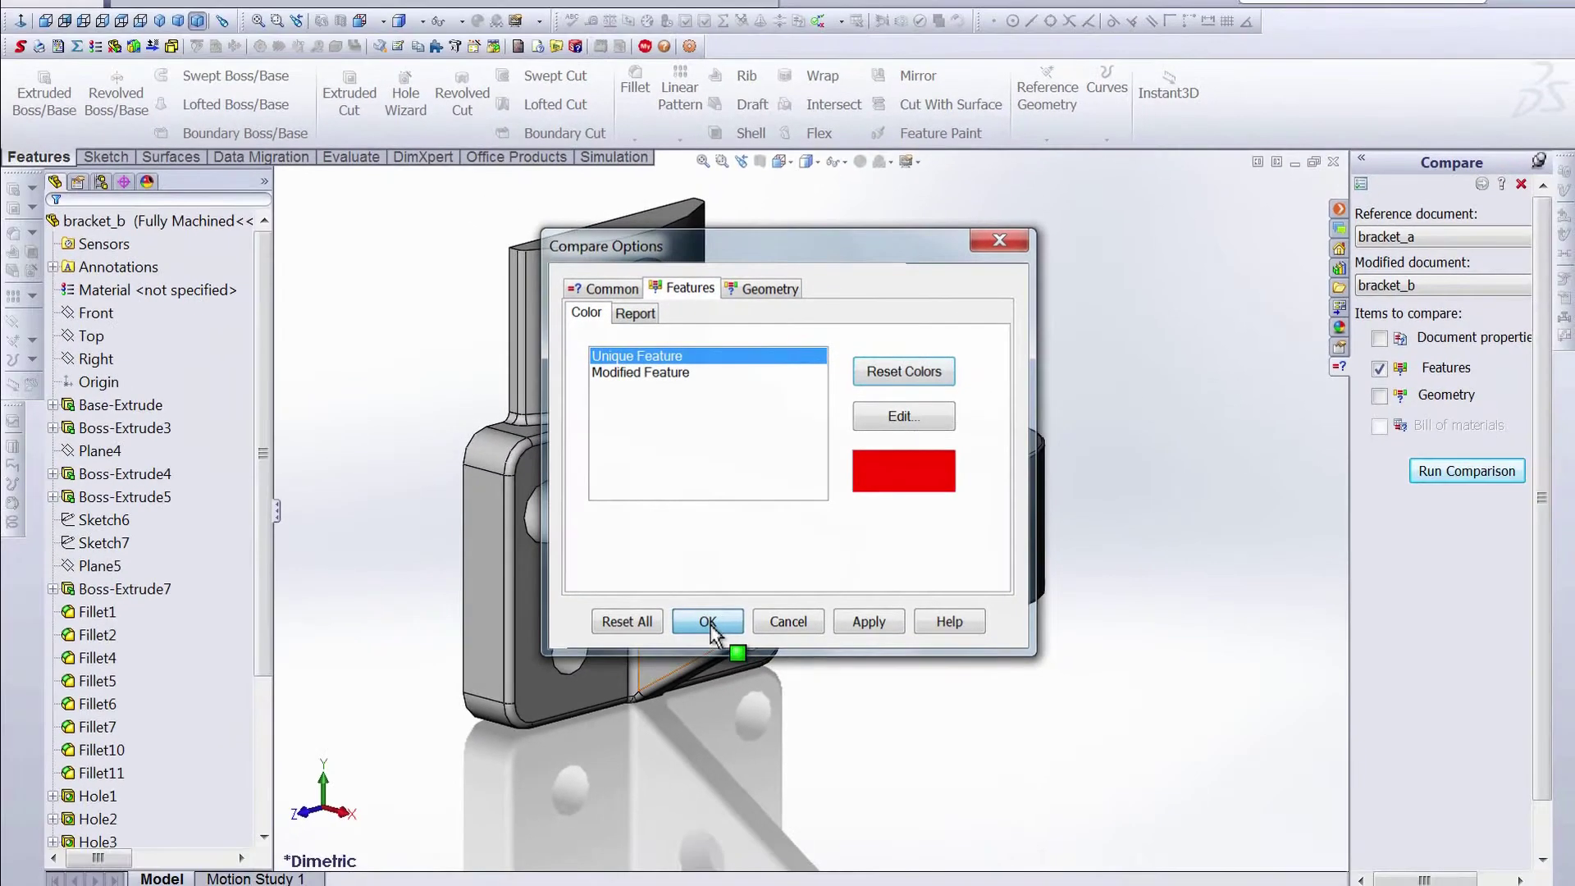
click(707, 621)
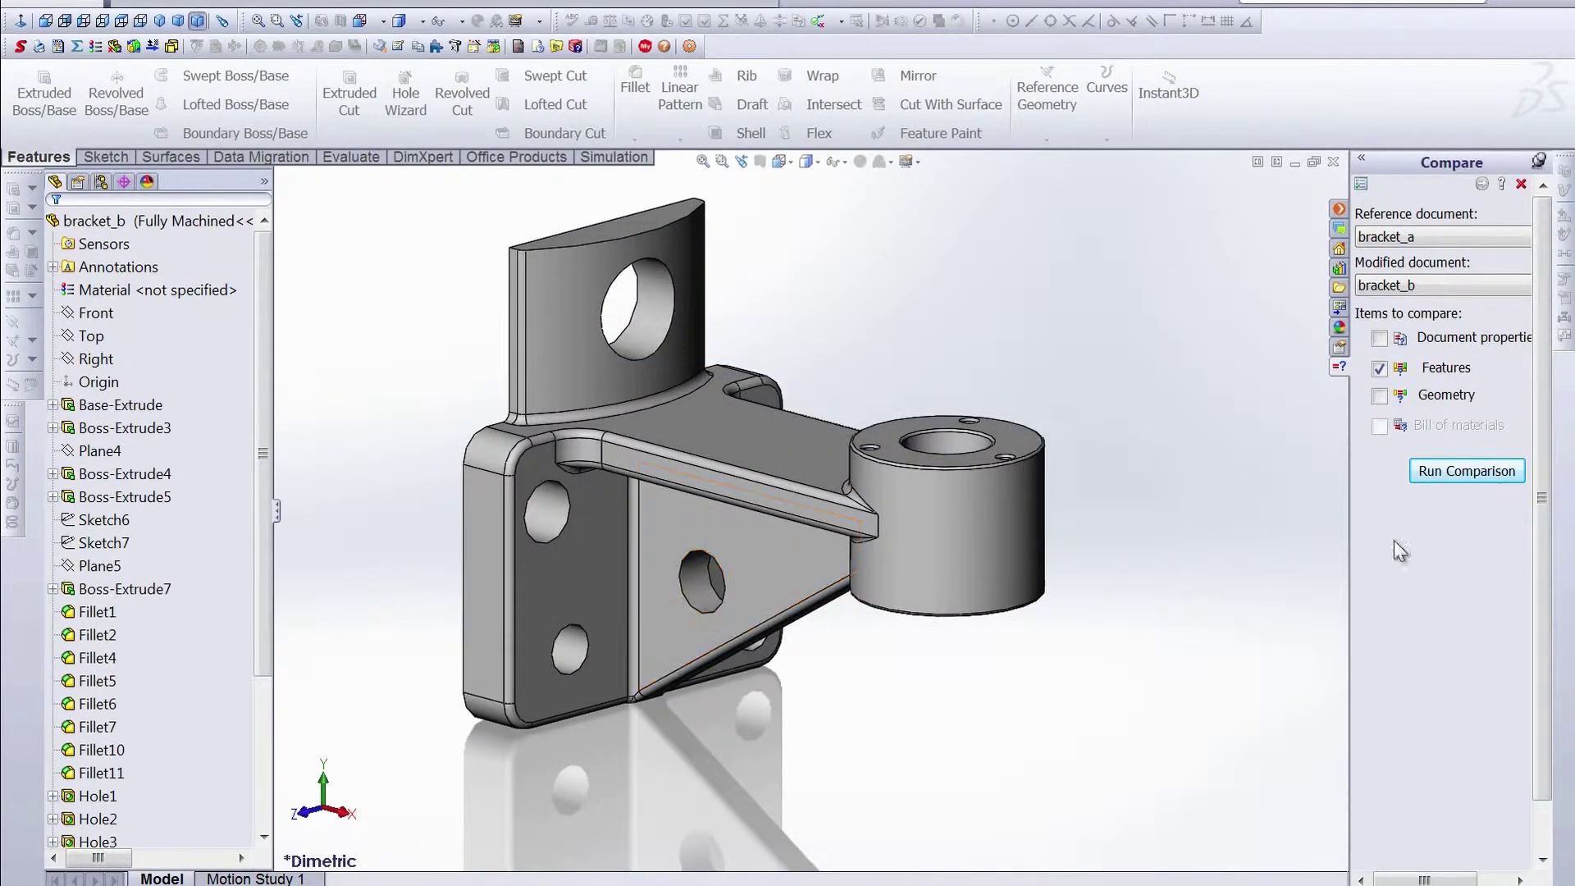
Run the comparison, widen the Compare pane, and check Fillet2 and Hole1 differences
click(1465, 471)
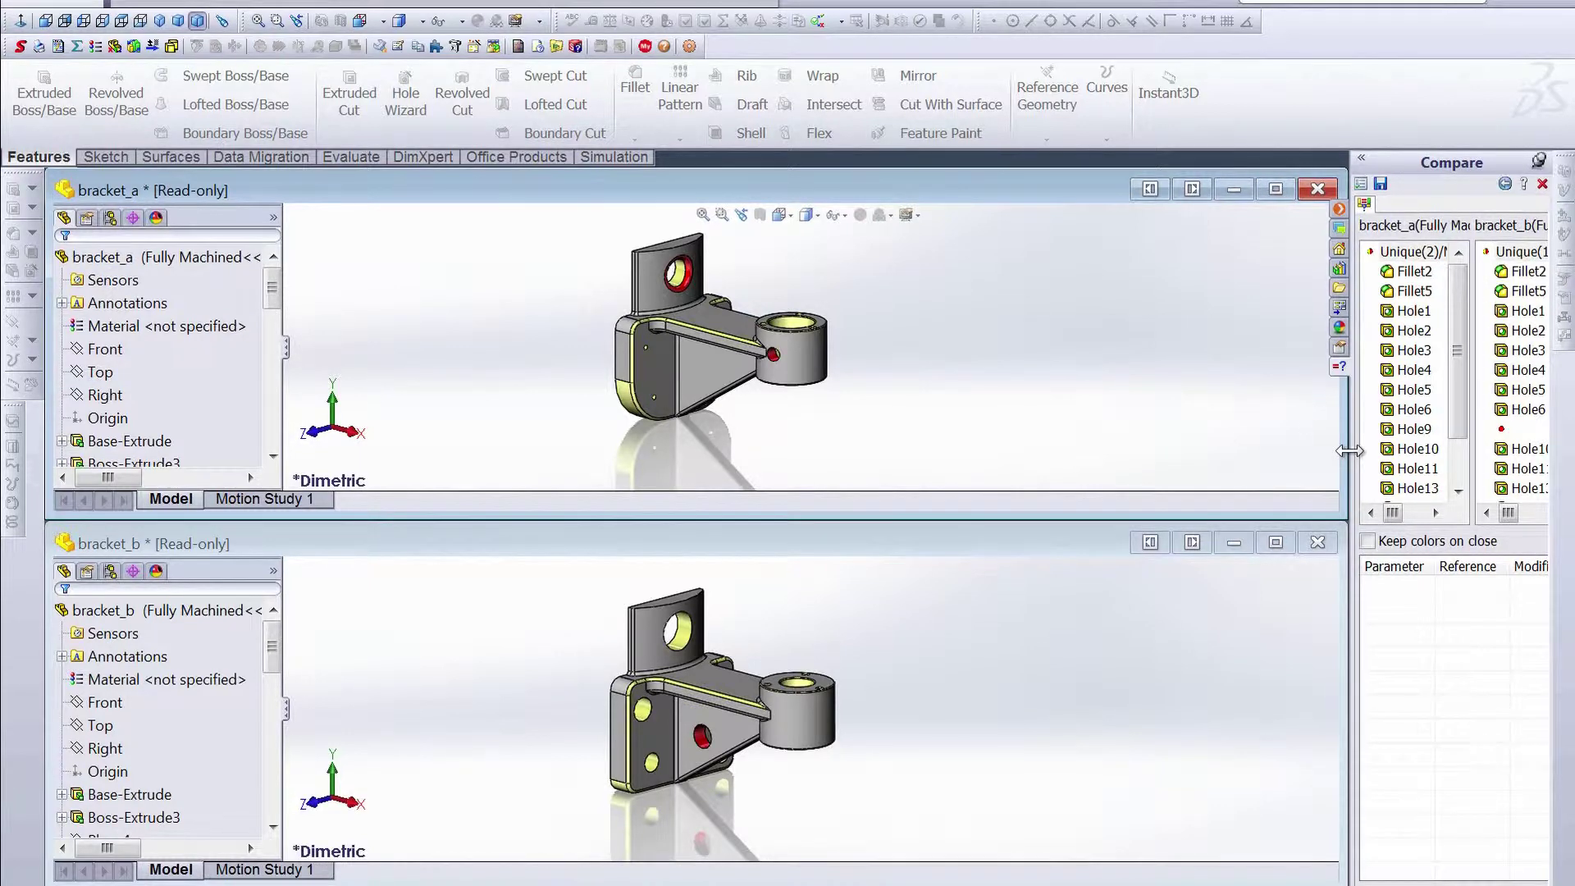
drag(1349, 447, 1297, 446)
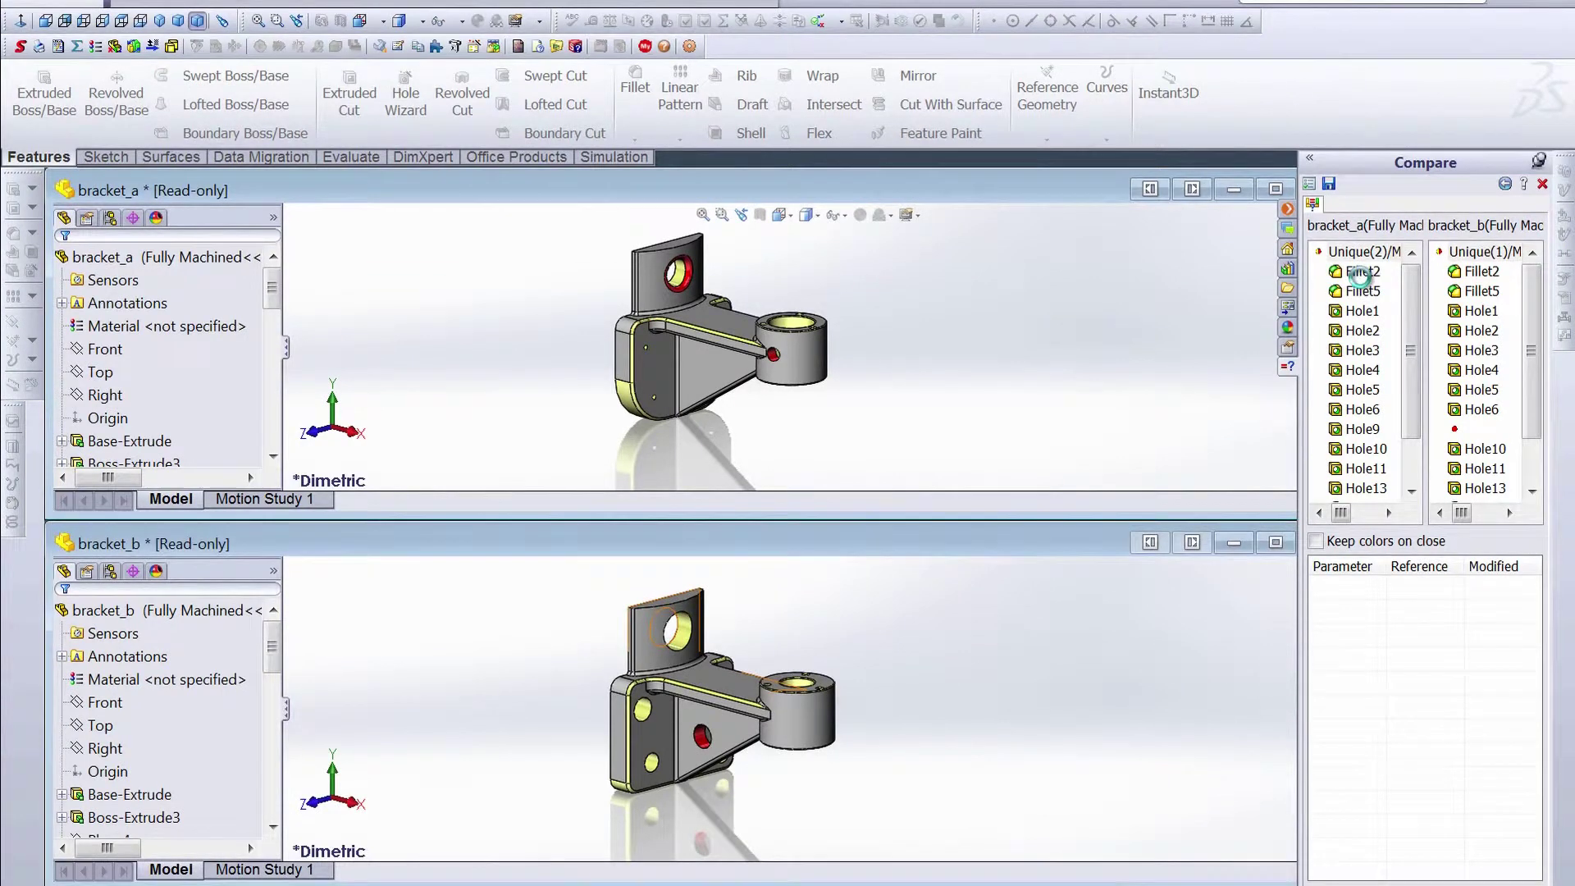
click(1360, 273)
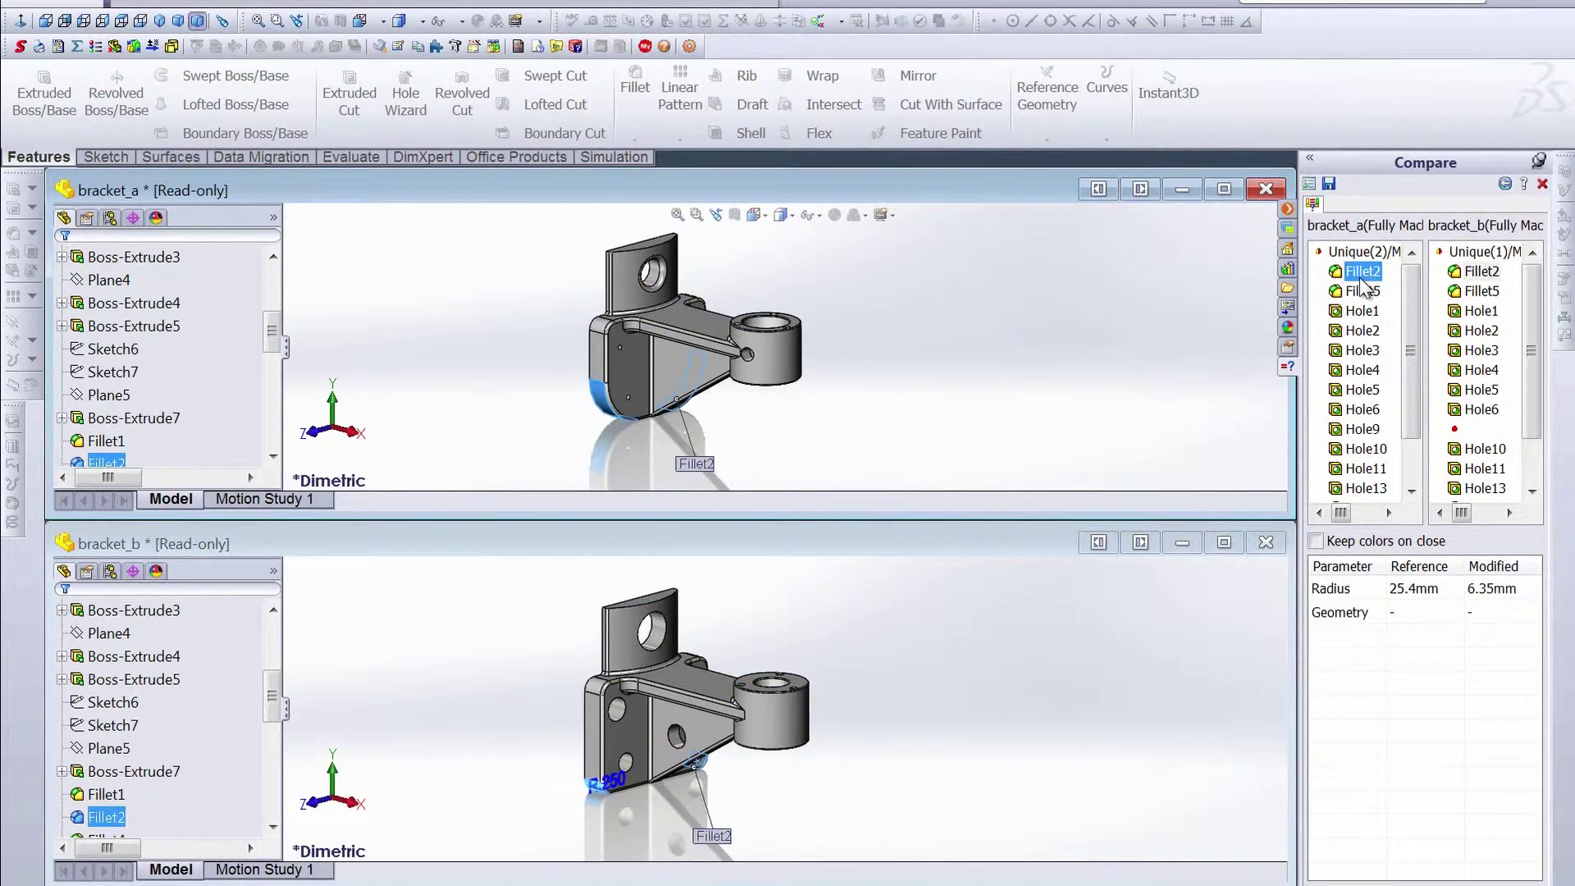
click(1362, 311)
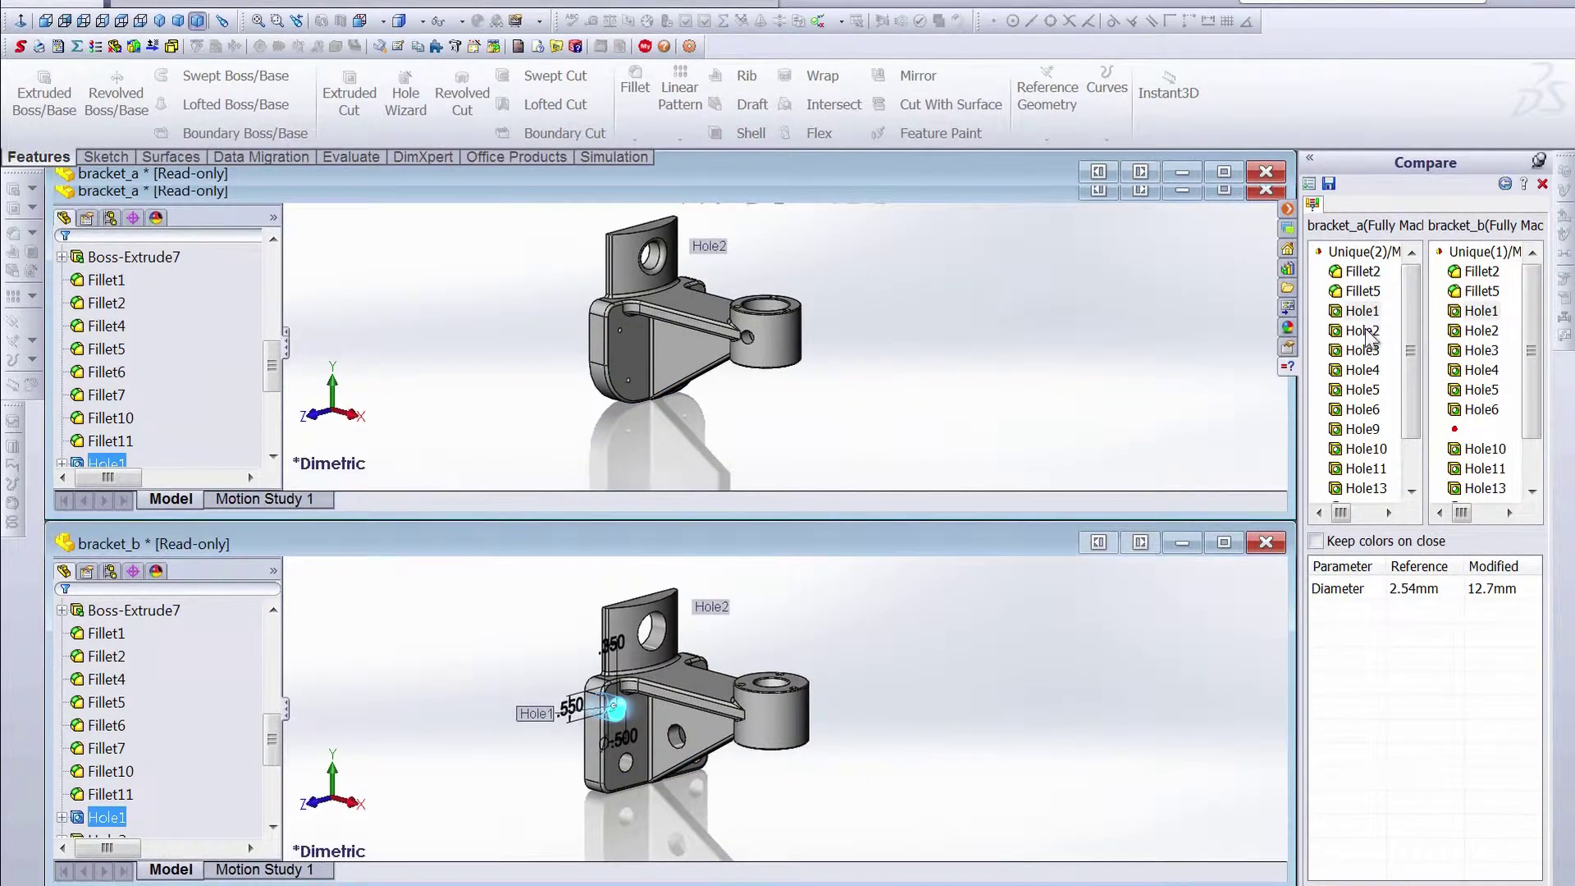
Compare Hole2, Hole3 and Hole6 diameters, then show bracket_a's unique Filletonhole
click(1362, 331)
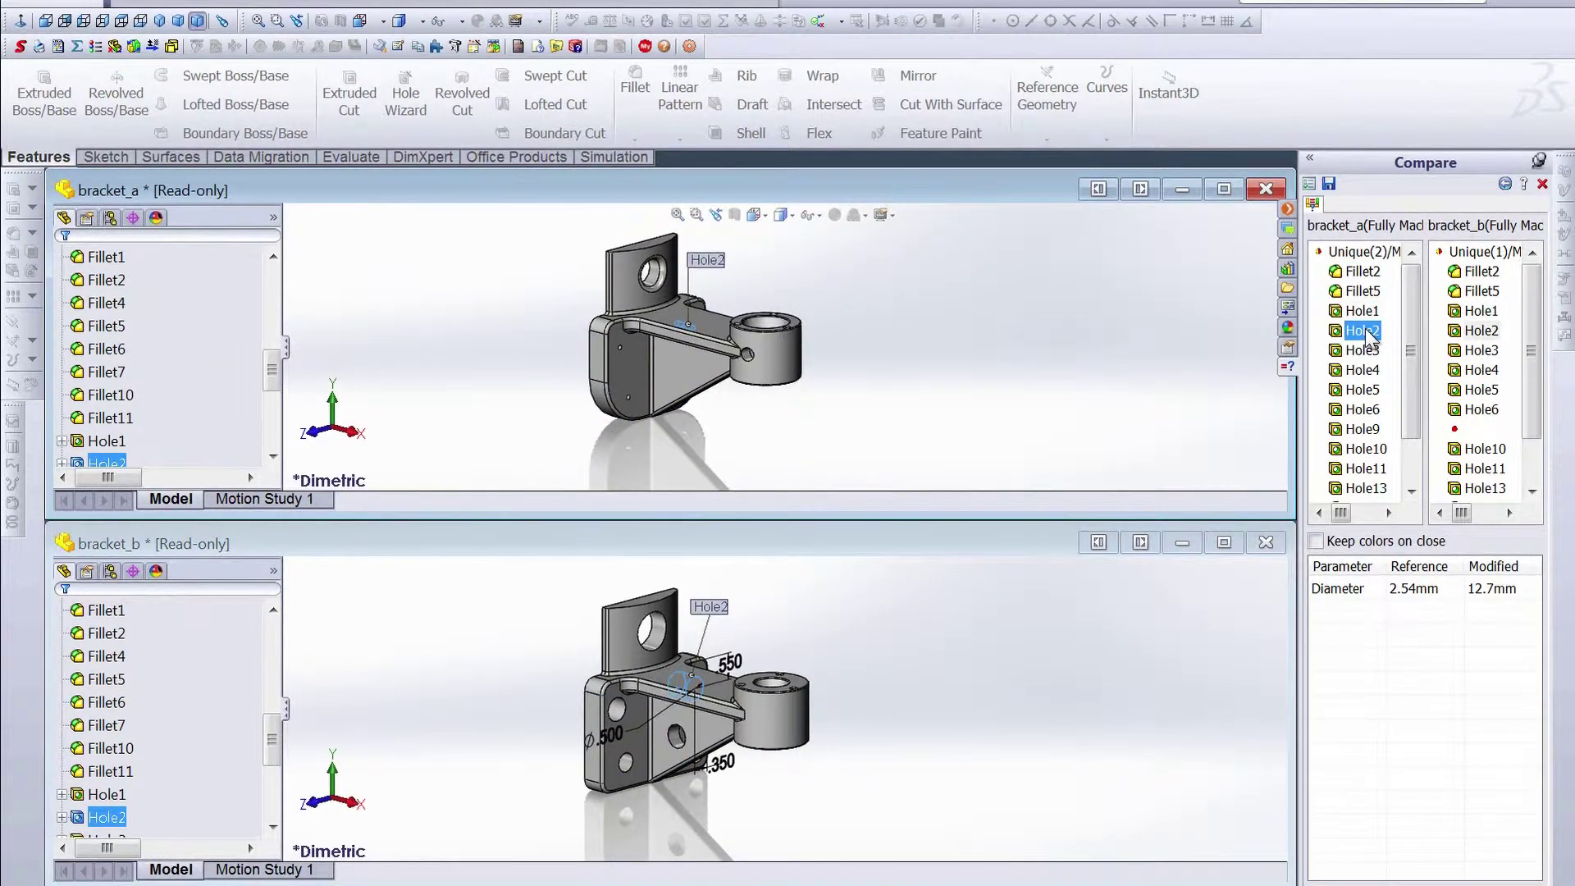
click(1474, 337)
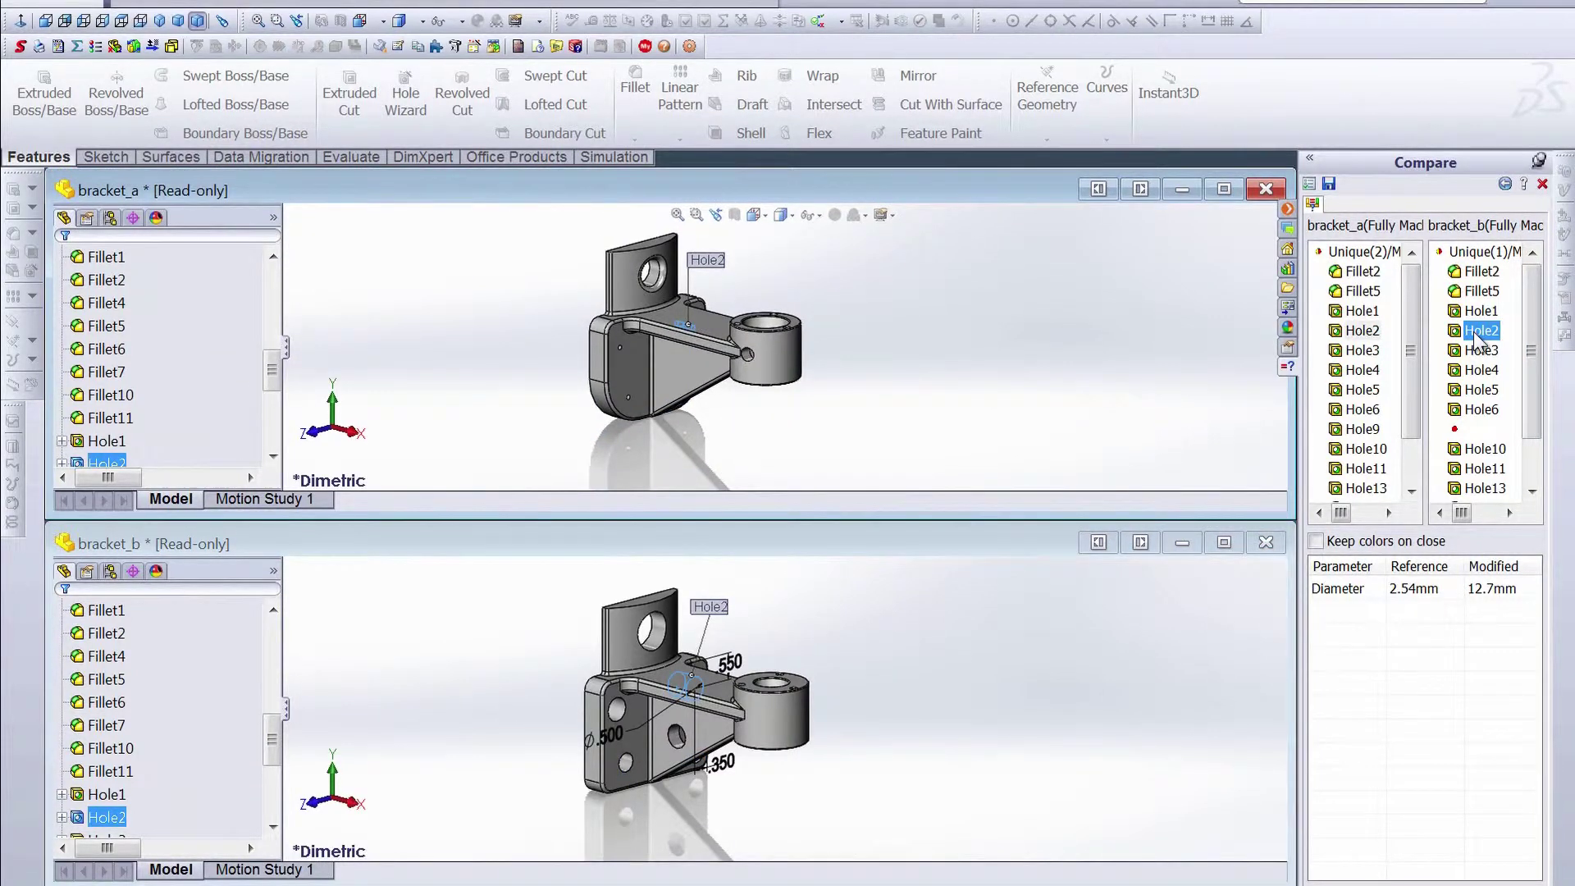
click(1482, 352)
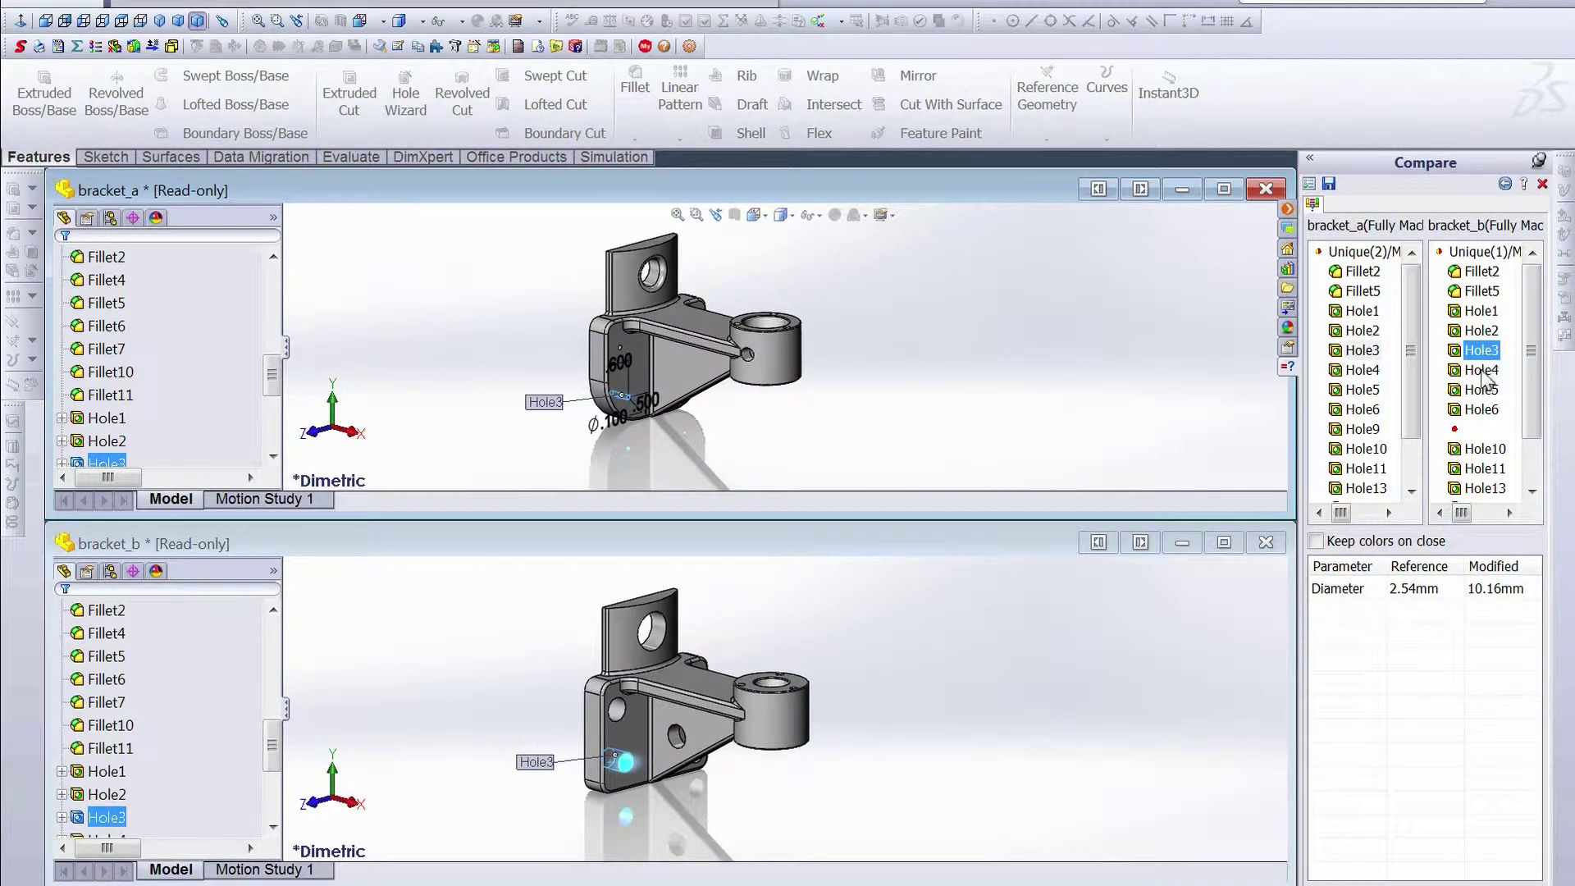
click(1474, 410)
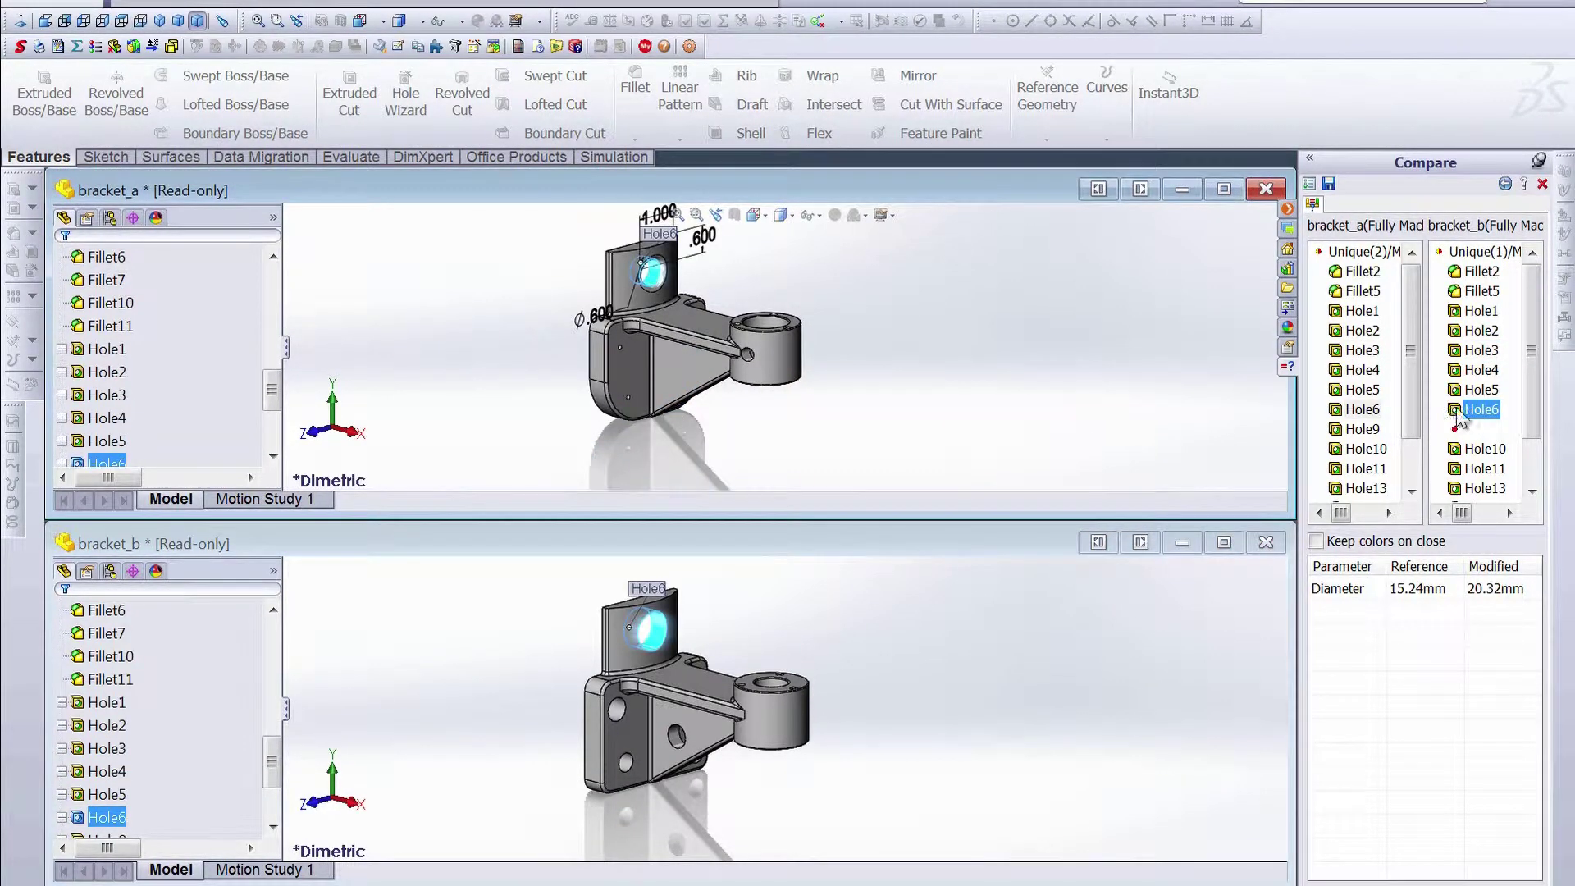
scroll(1412, 490, down, 1)
click(1370, 468)
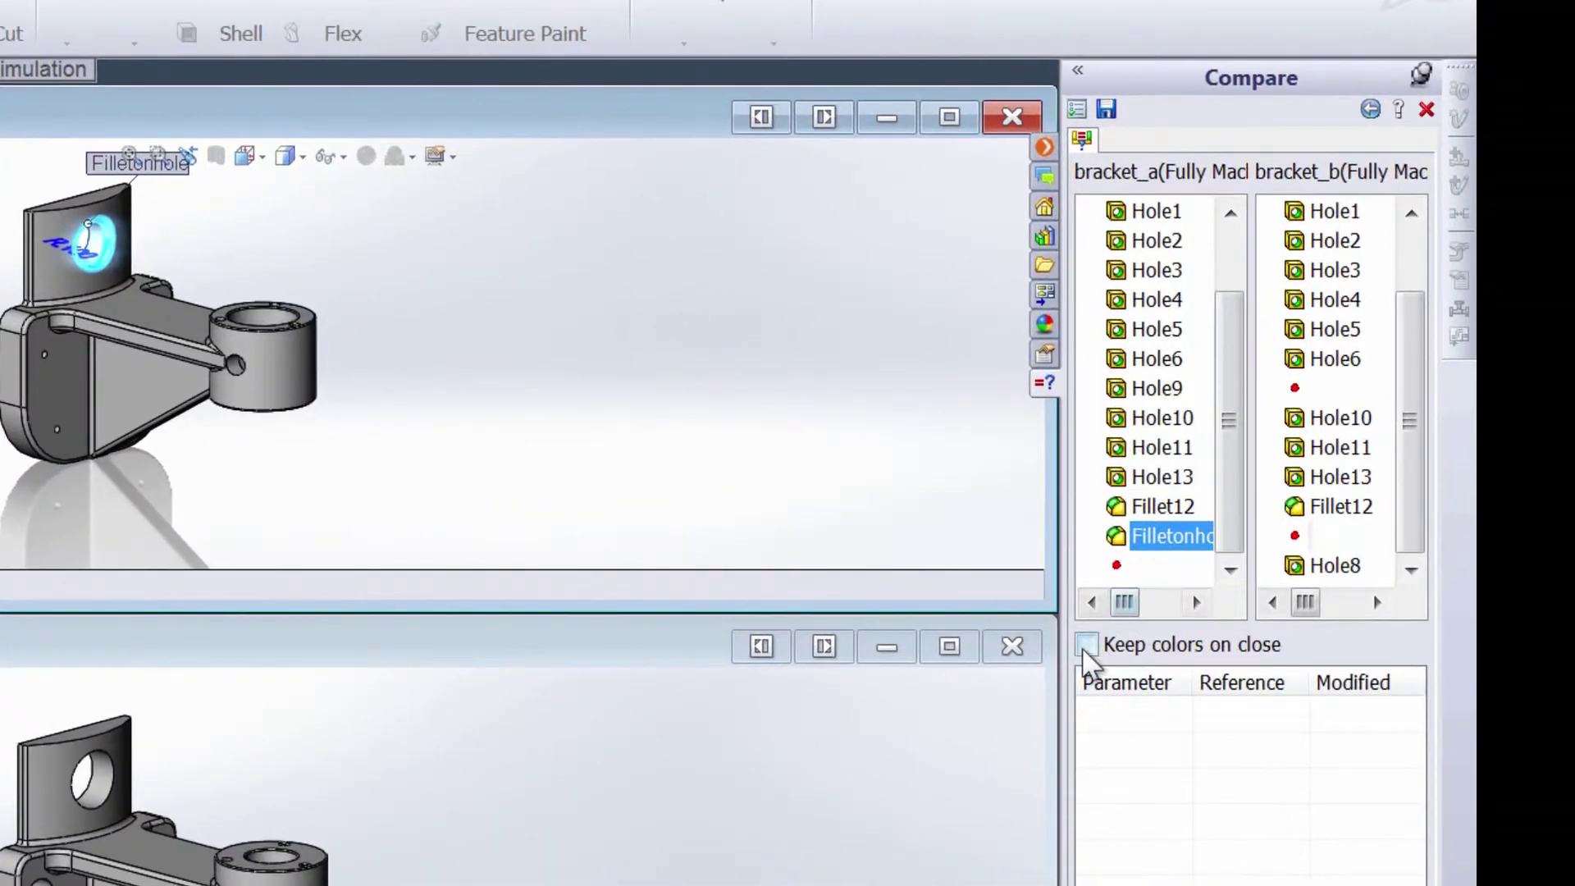
Enable Keep colors on close and set the features report to Current and specified views
click(1086, 645)
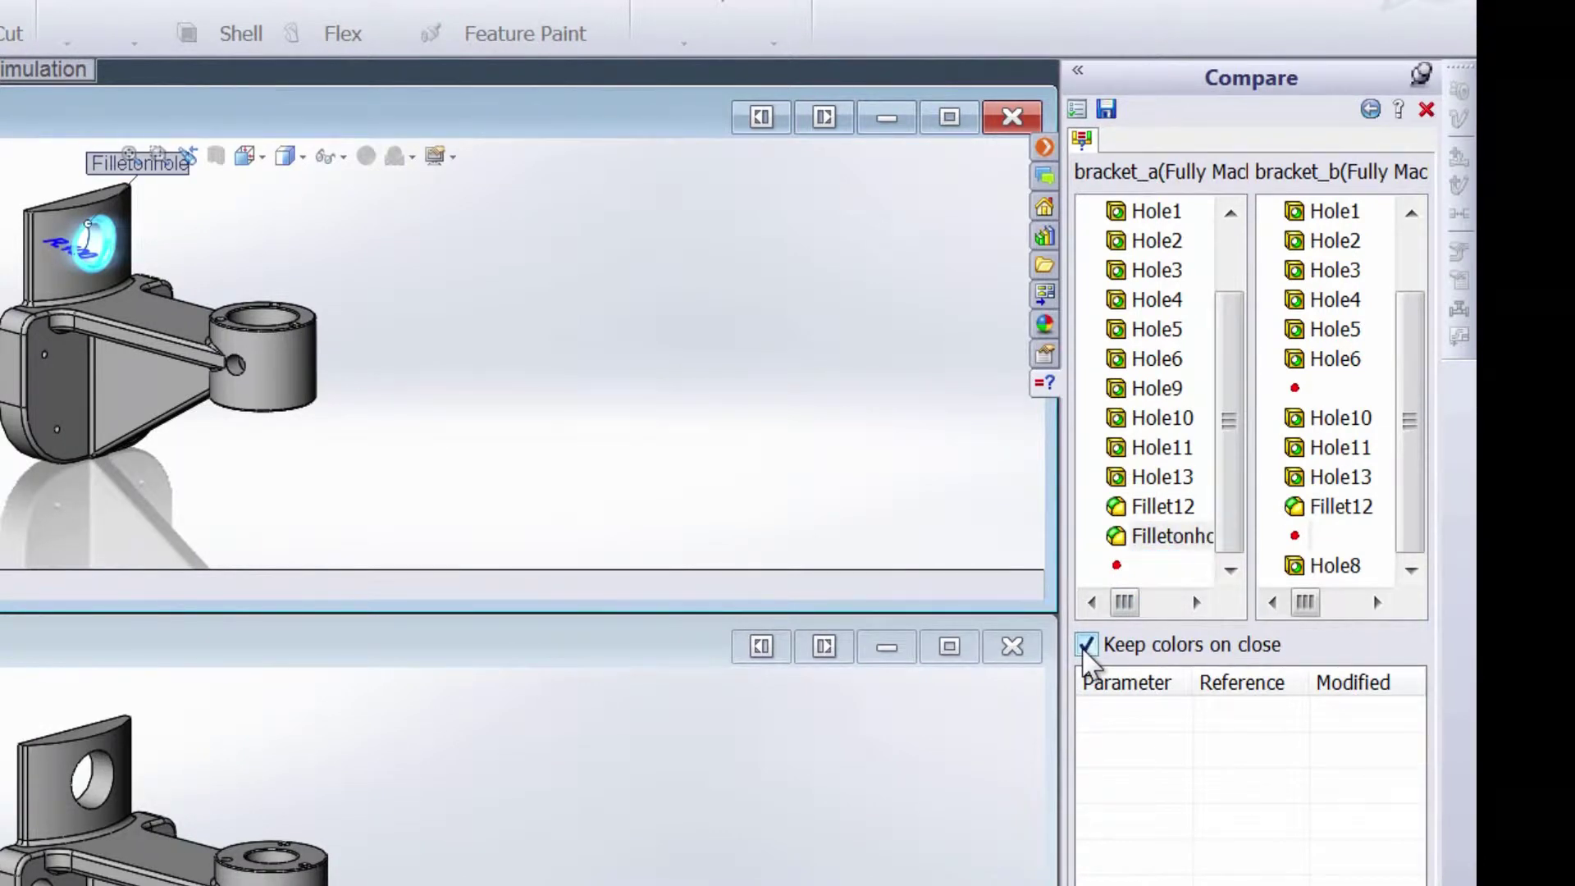
click(1077, 109)
click(526, 258)
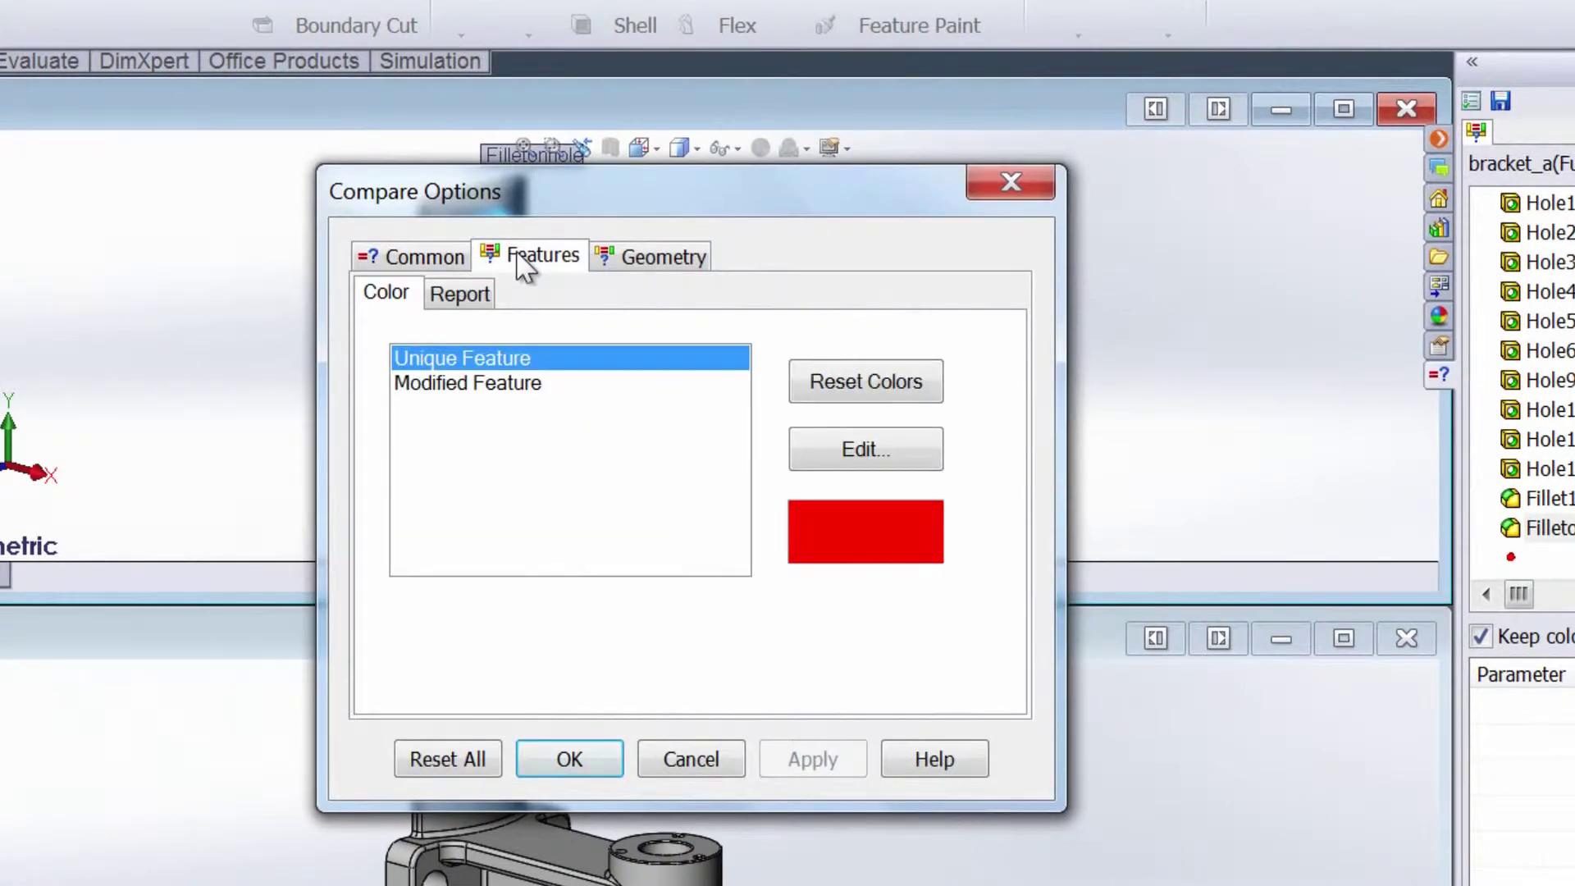
click(460, 297)
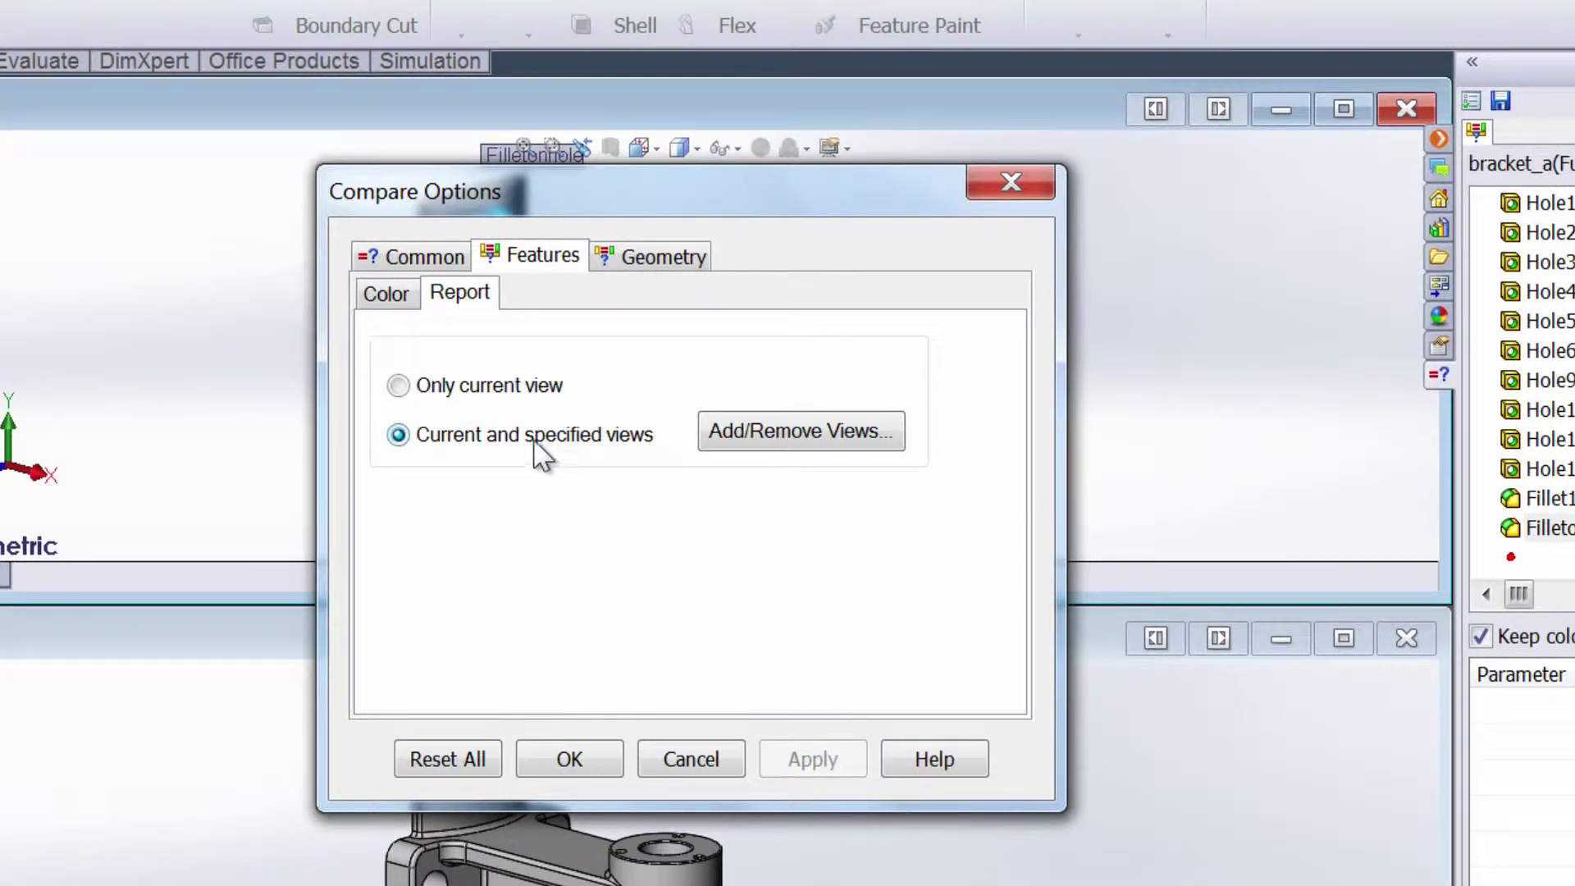
click(399, 389)
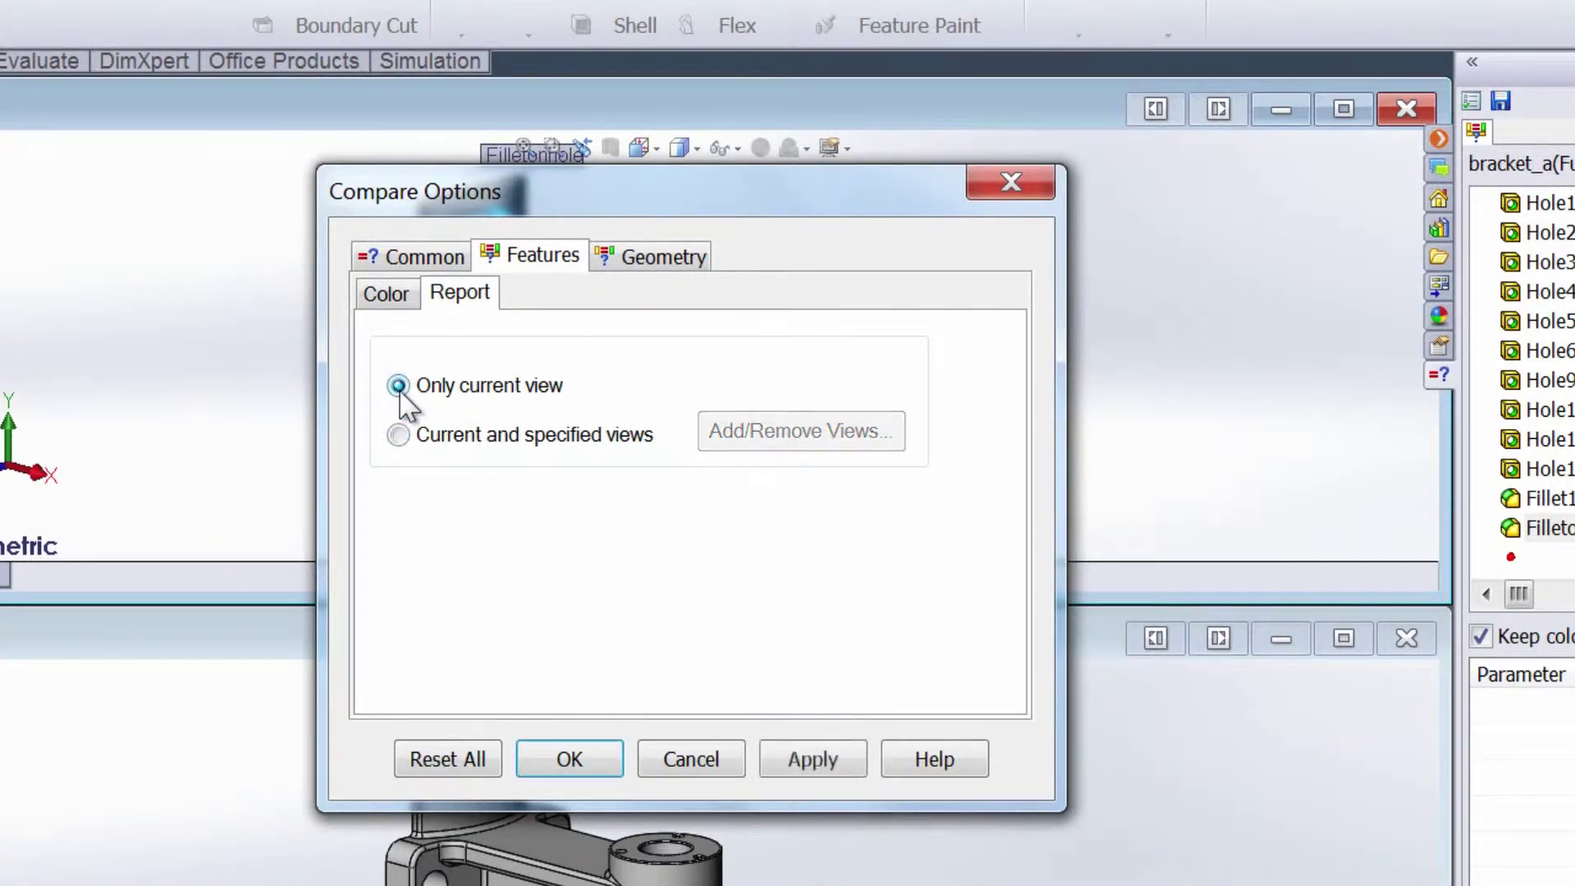
click(399, 435)
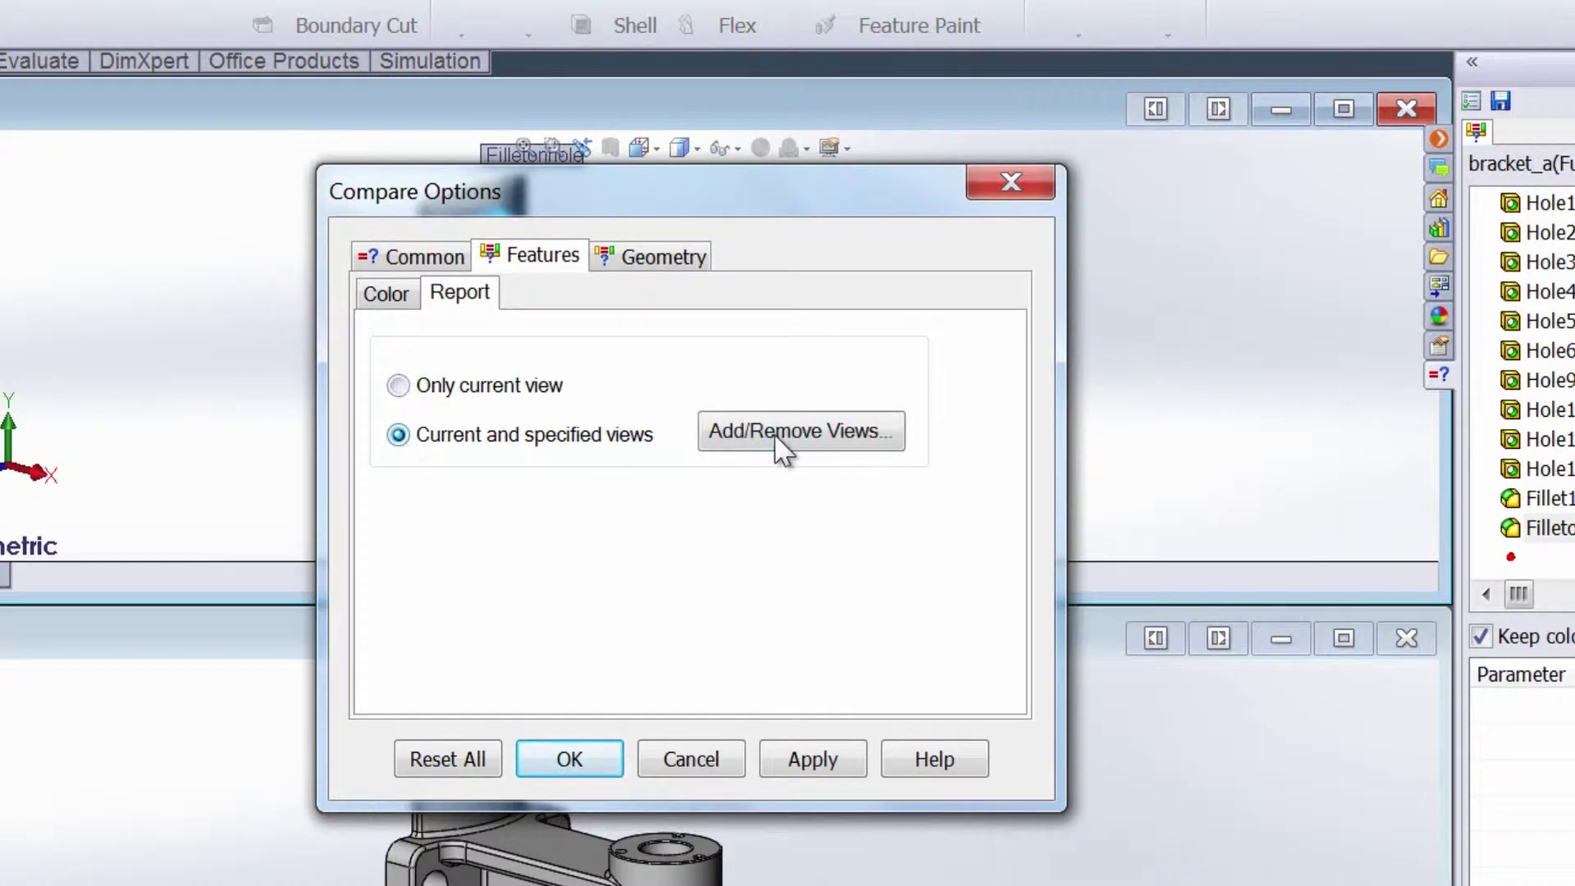
Replace the report's specified views with Right and Trimetric
click(780, 443)
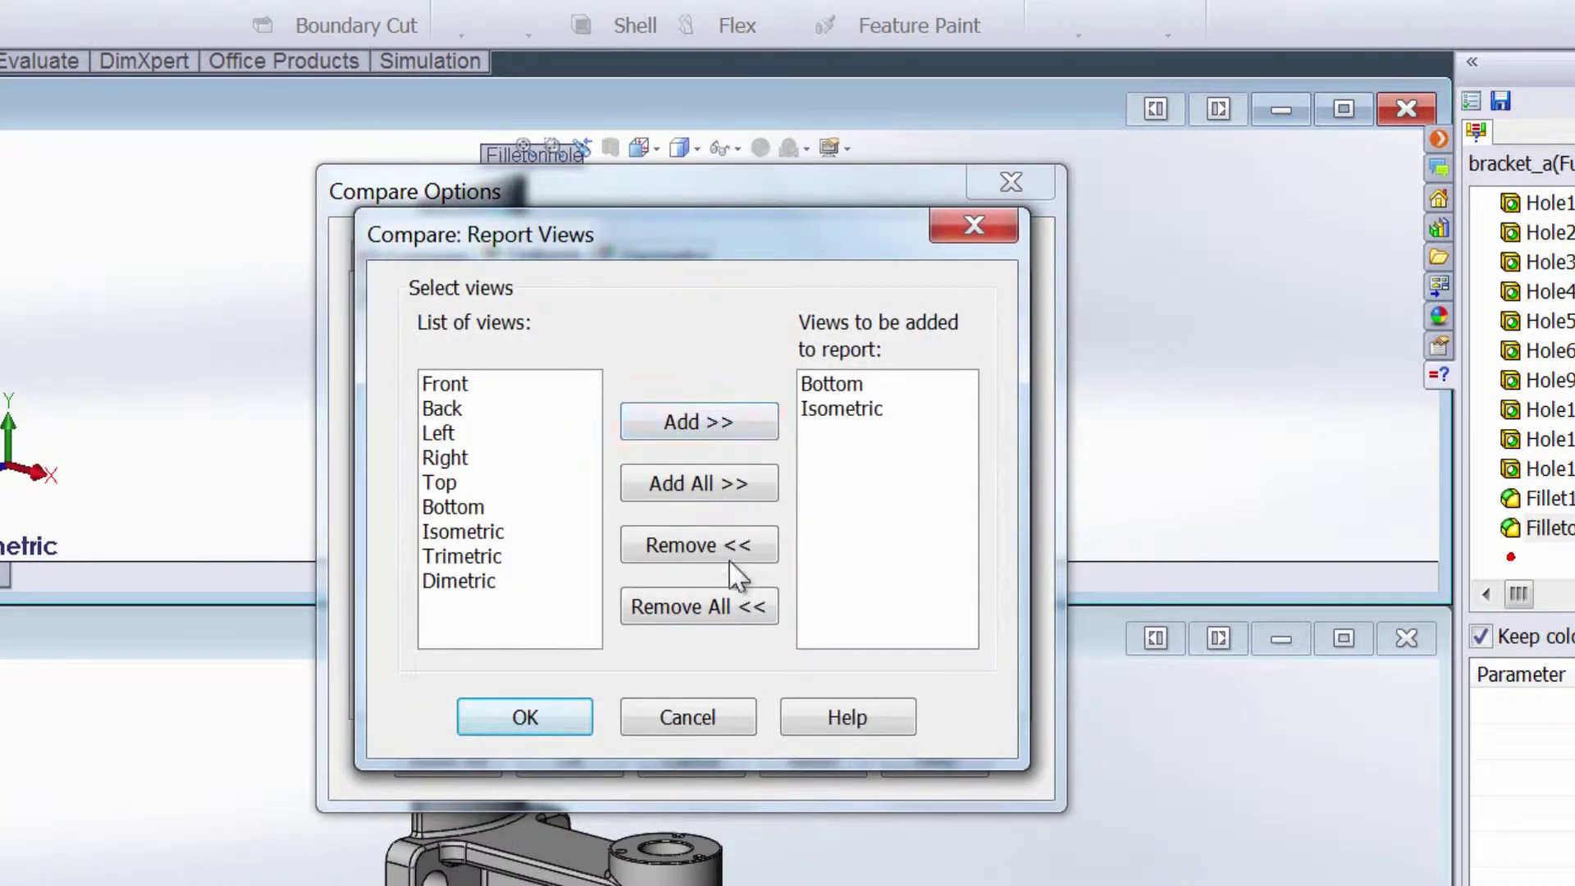
click(729, 607)
click(444, 457)
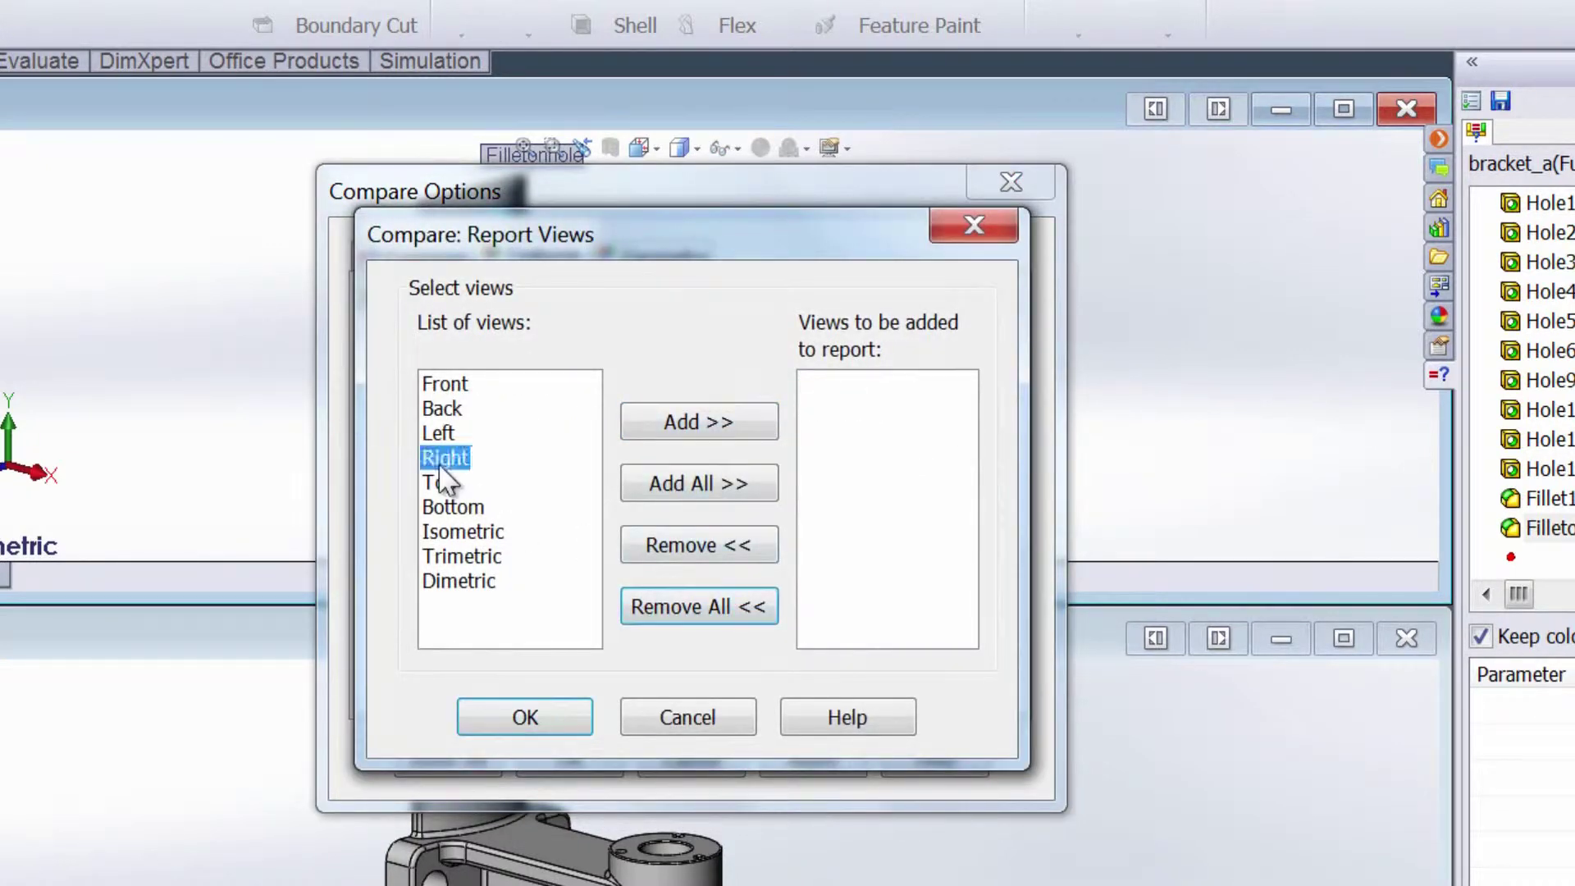
ctrl+click(474, 558)
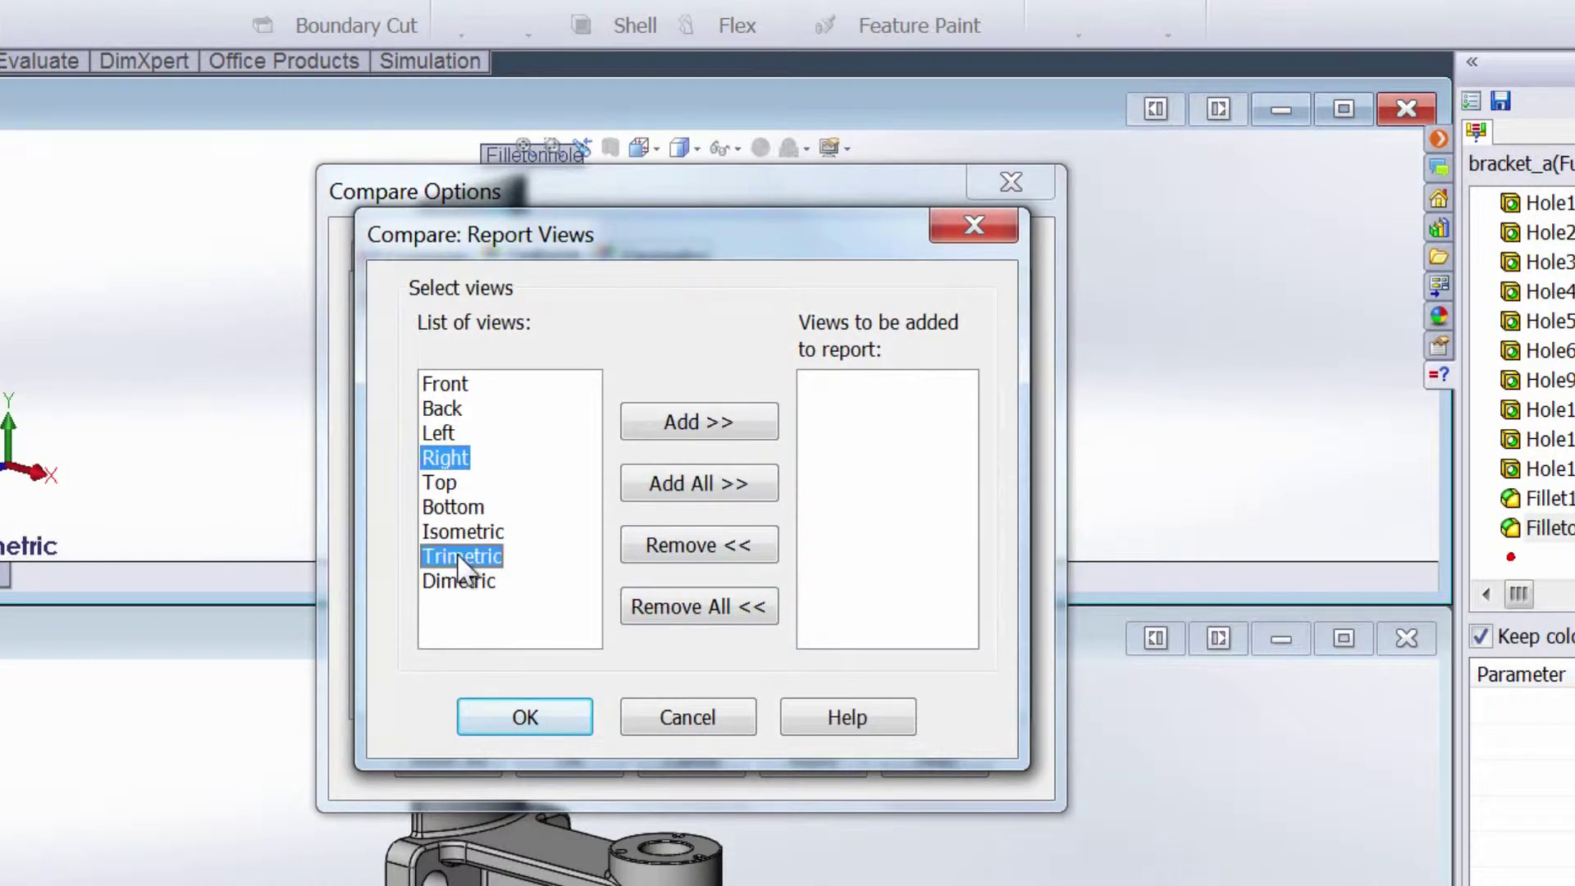
click(676, 429)
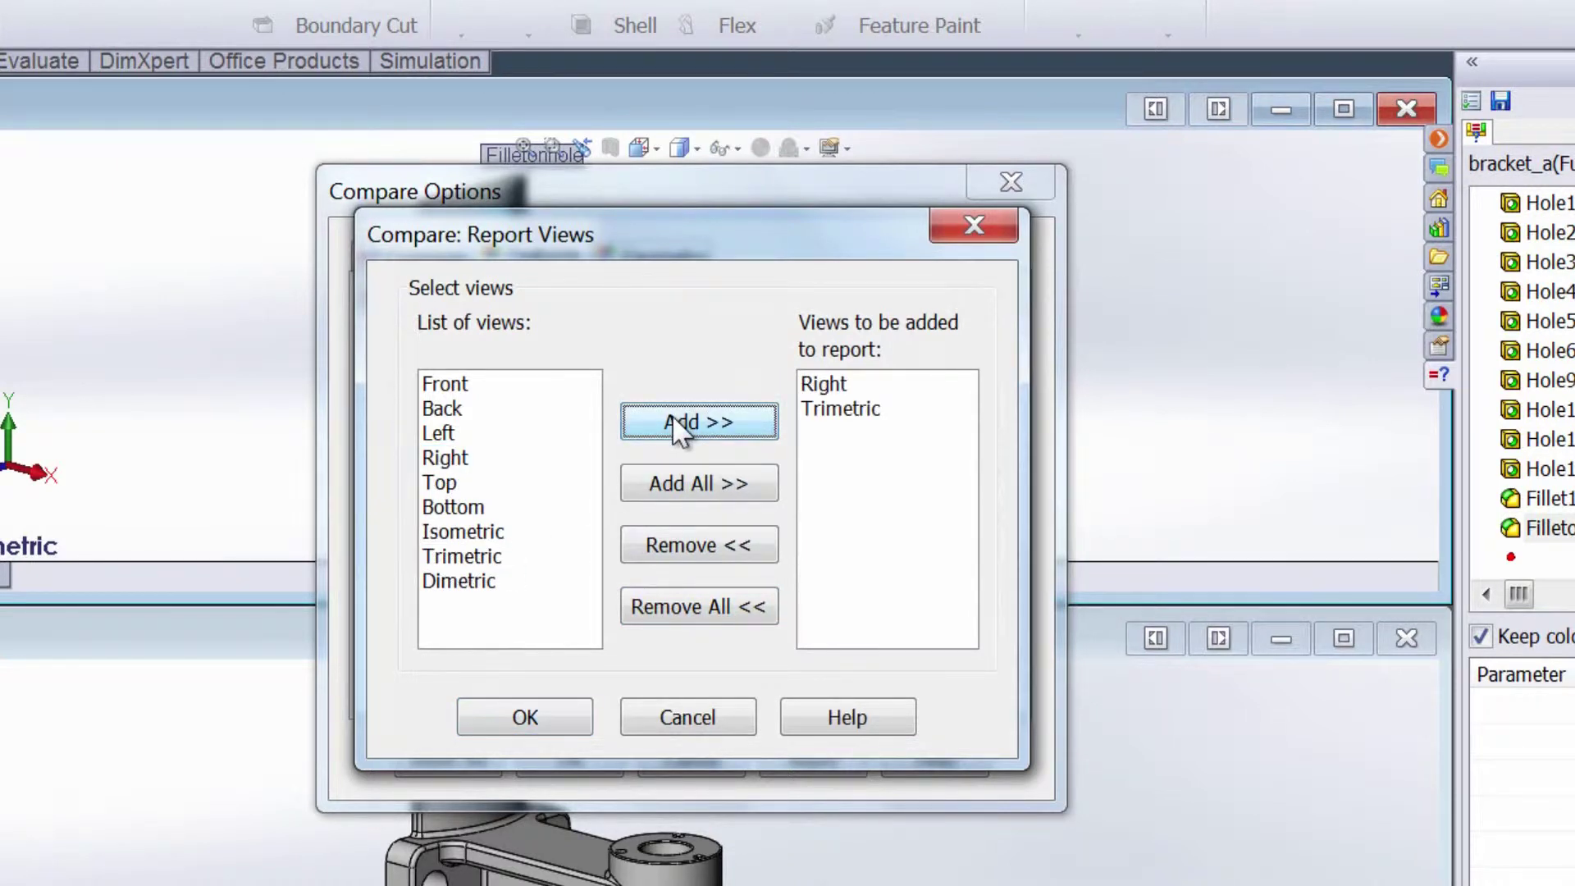
click(525, 717)
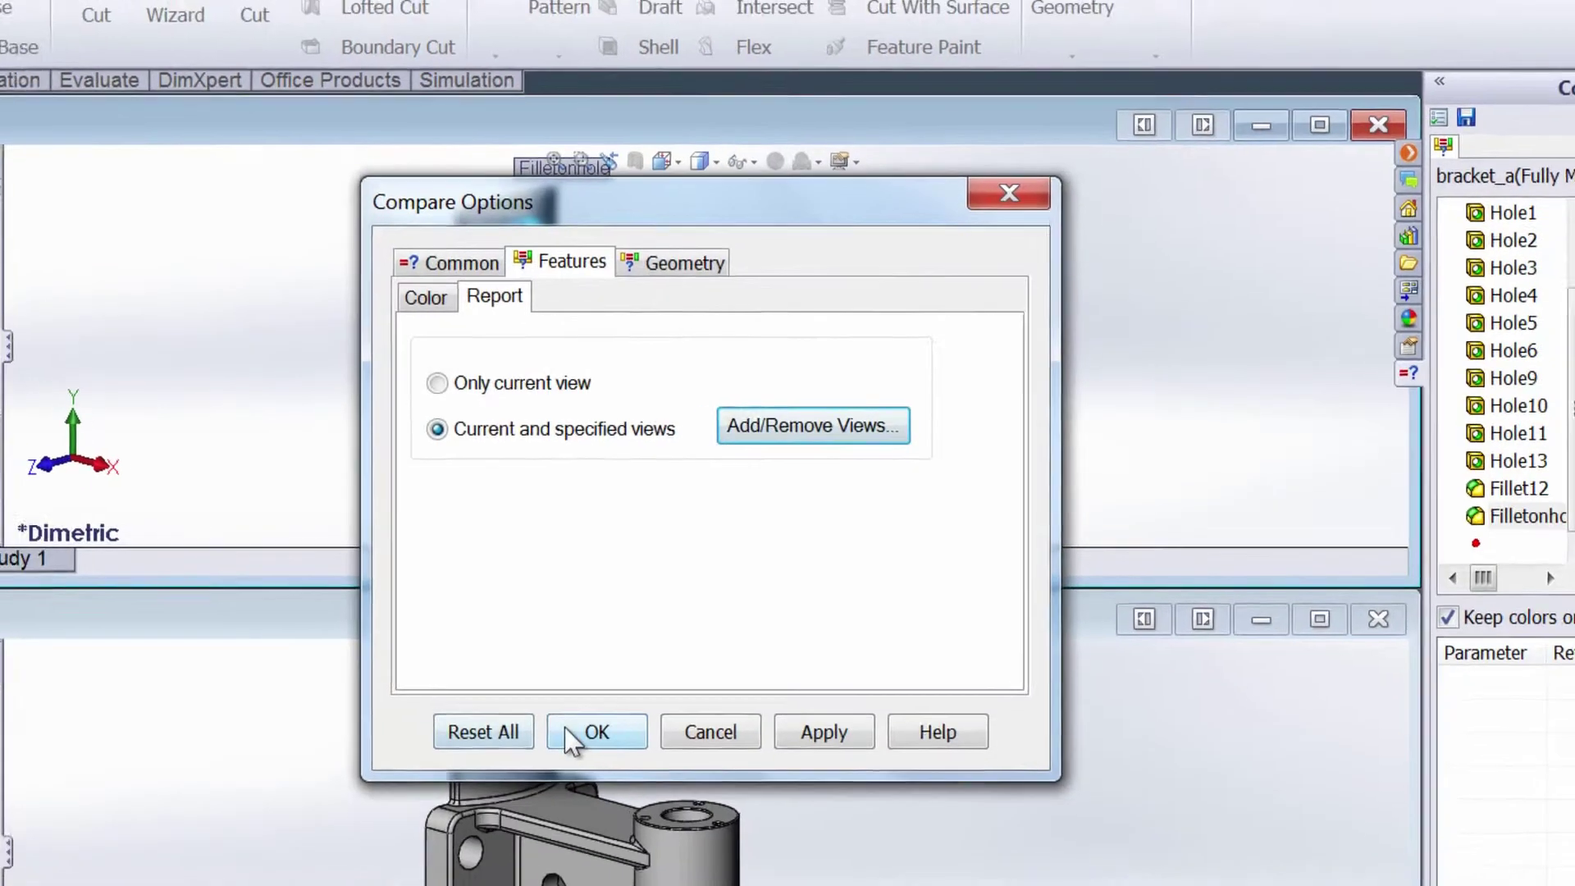
Save the report 'Bracket A and B Comparison' to SolidWorks Projects with View report on save
click(574, 737)
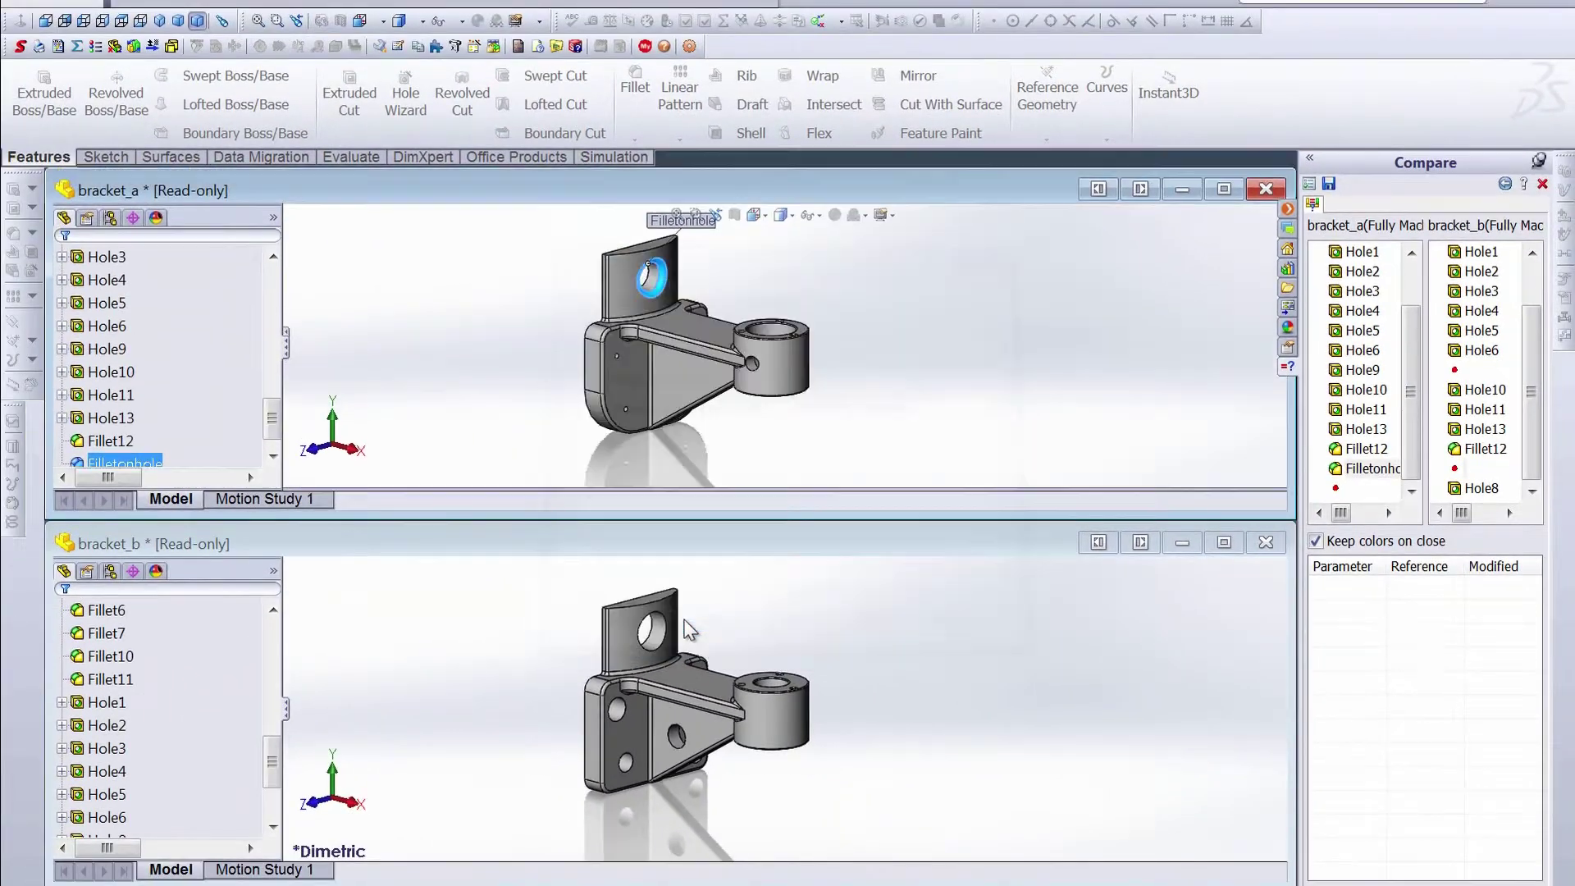
click(1330, 186)
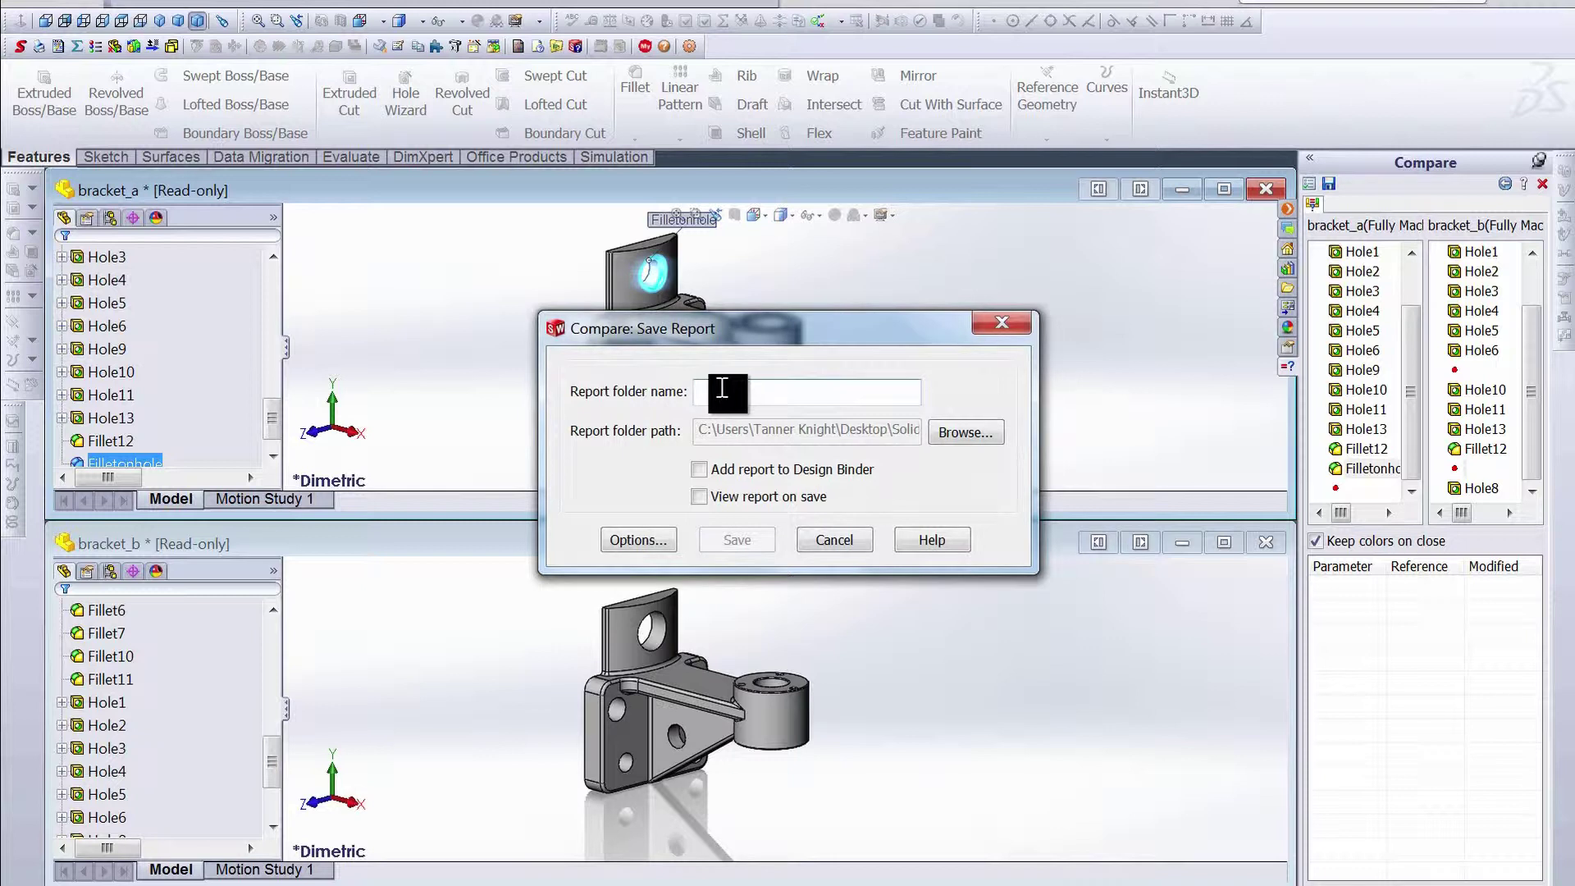
text(Bracket A)
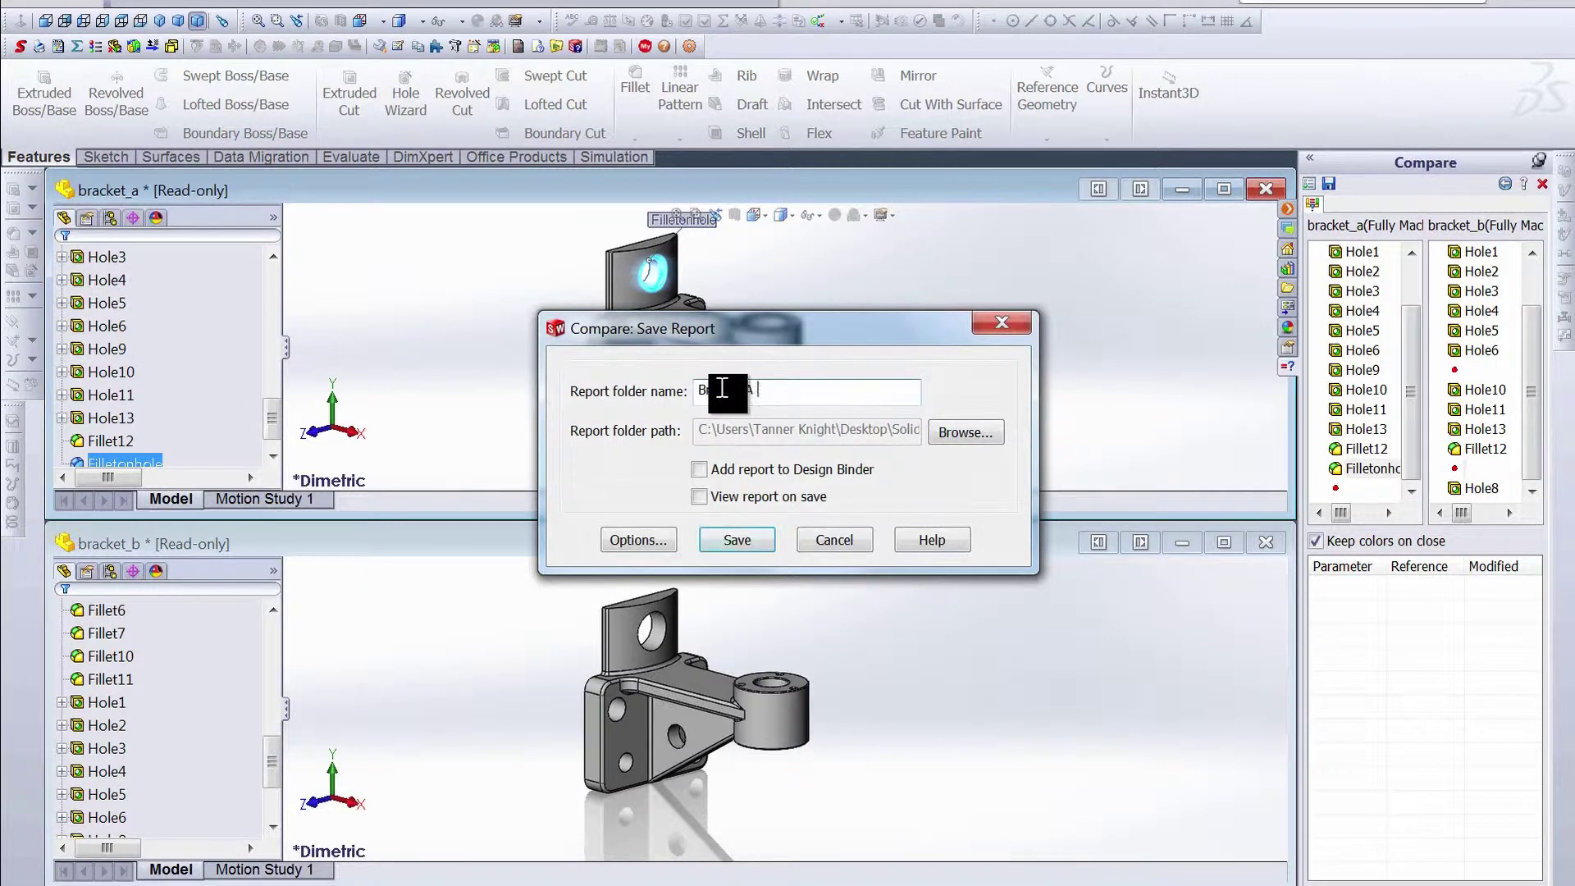
text( and B Comparison)
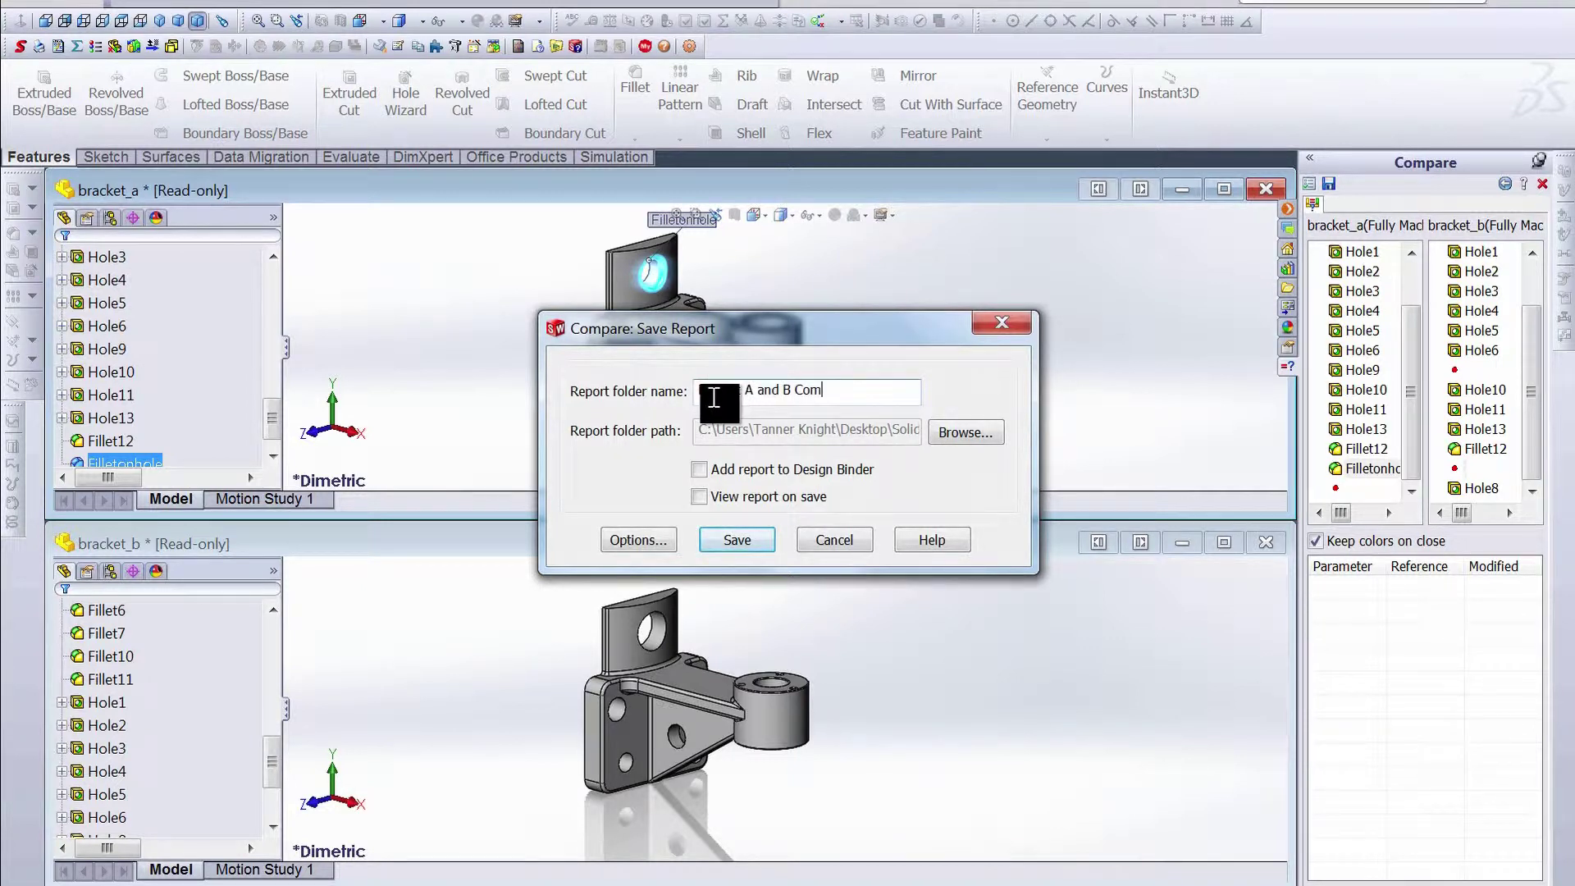
click(966, 432)
drag(956, 450, 956, 508)
double_click(739, 545)
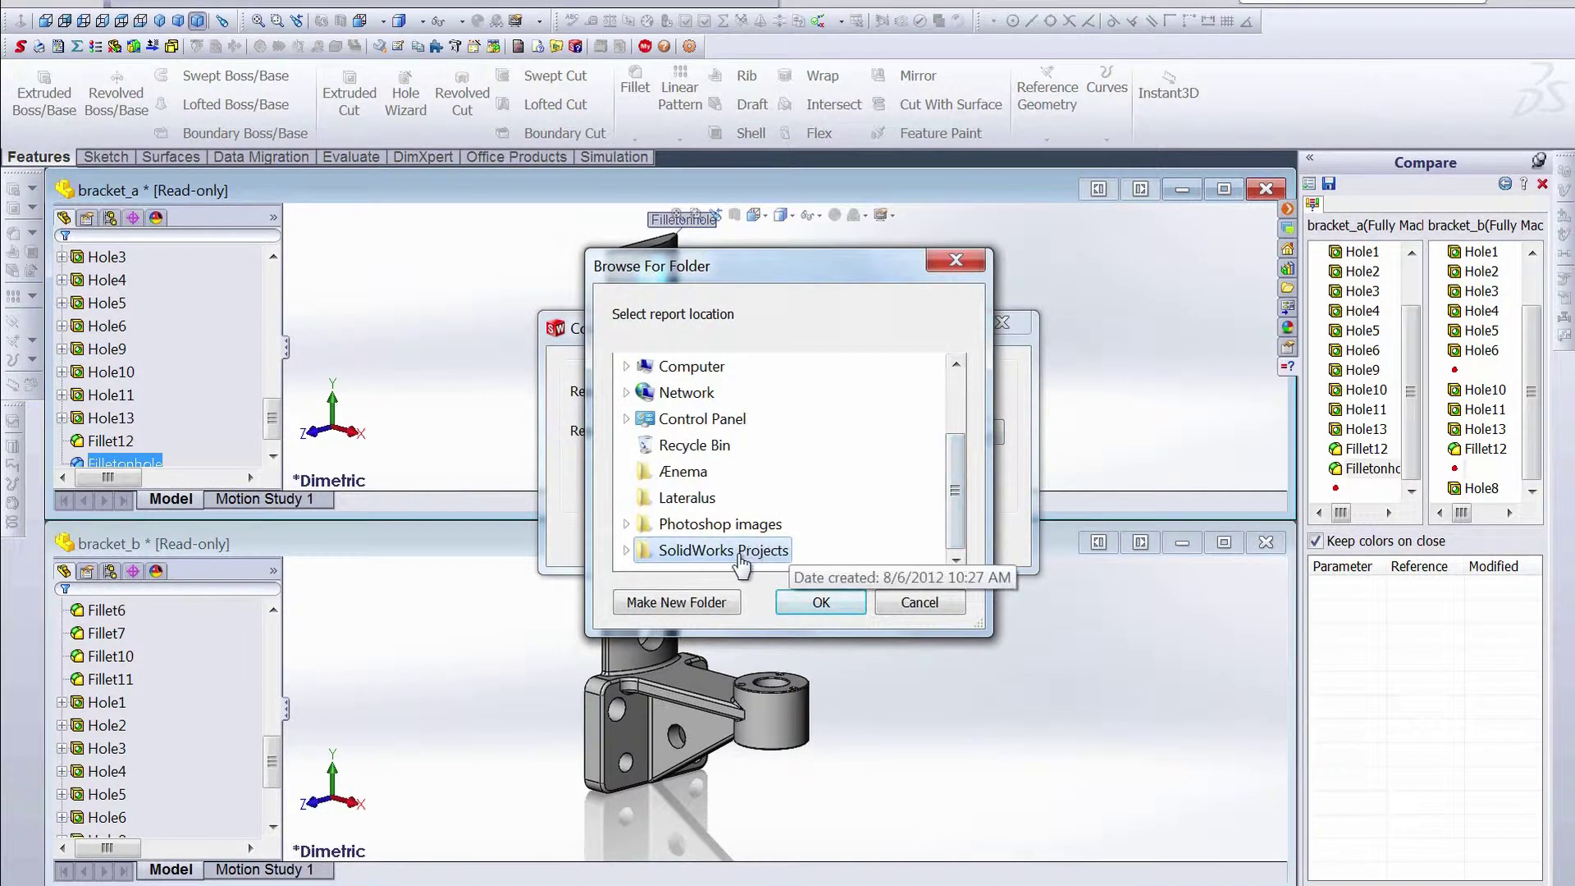
click(820, 614)
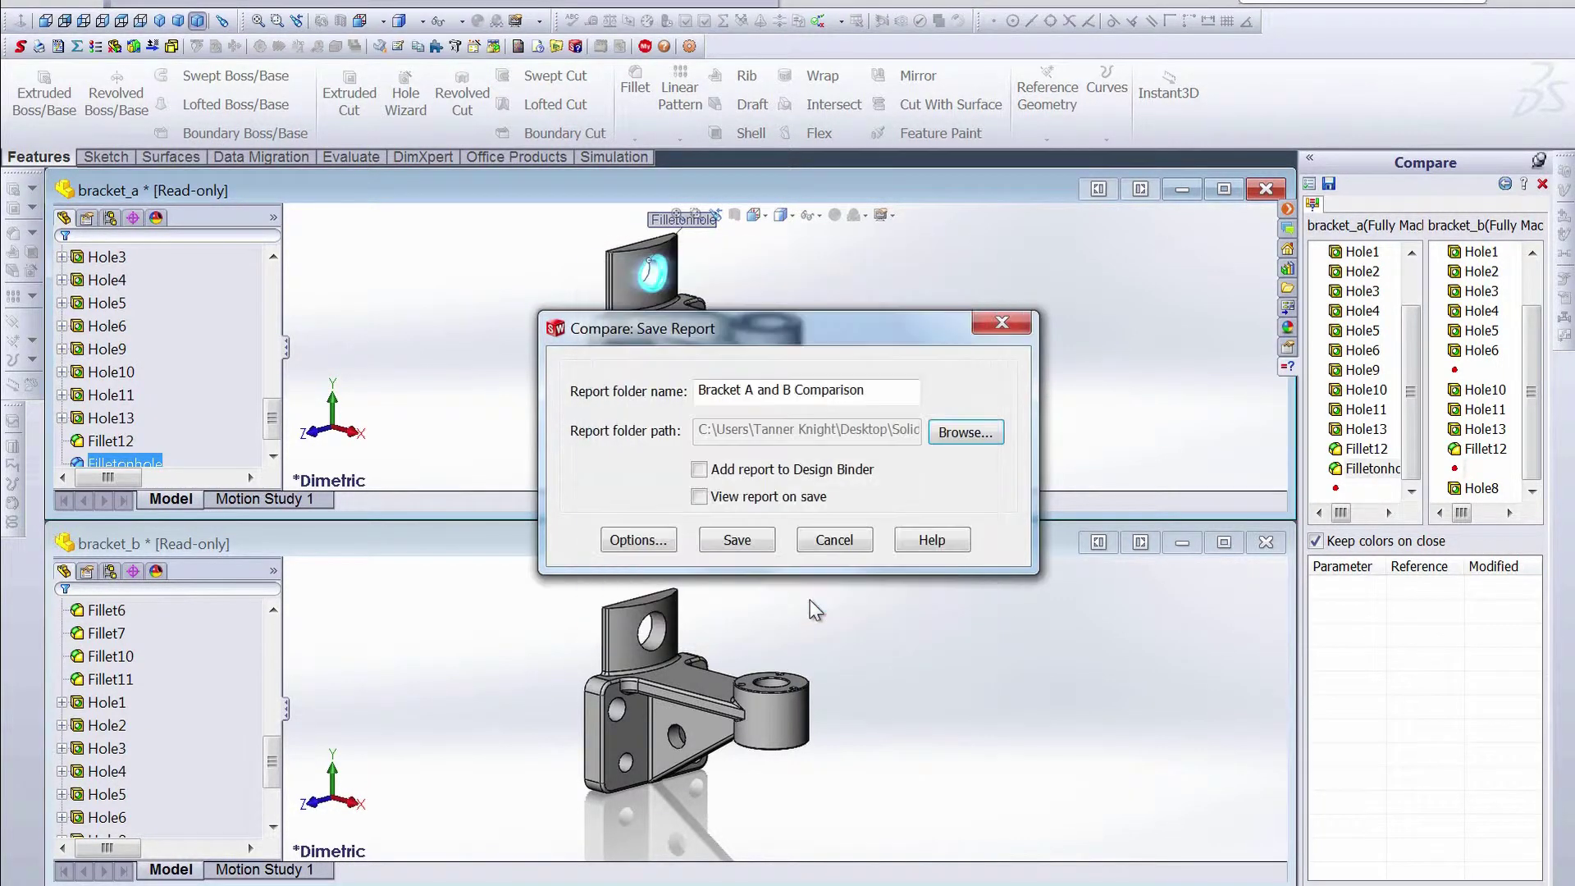
click(699, 498)
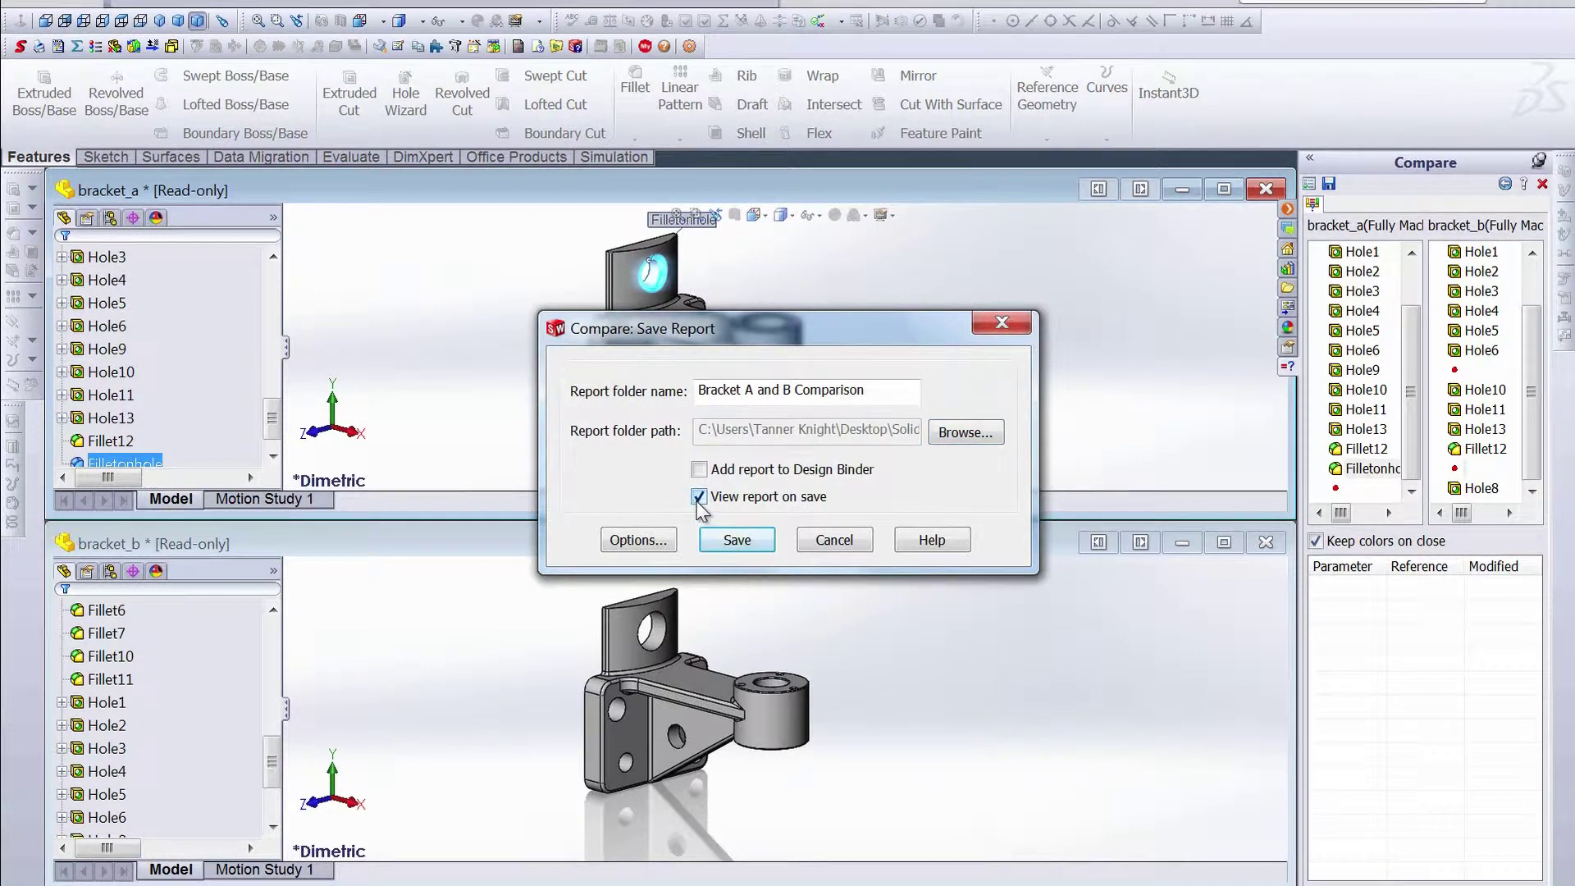
click(722, 539)
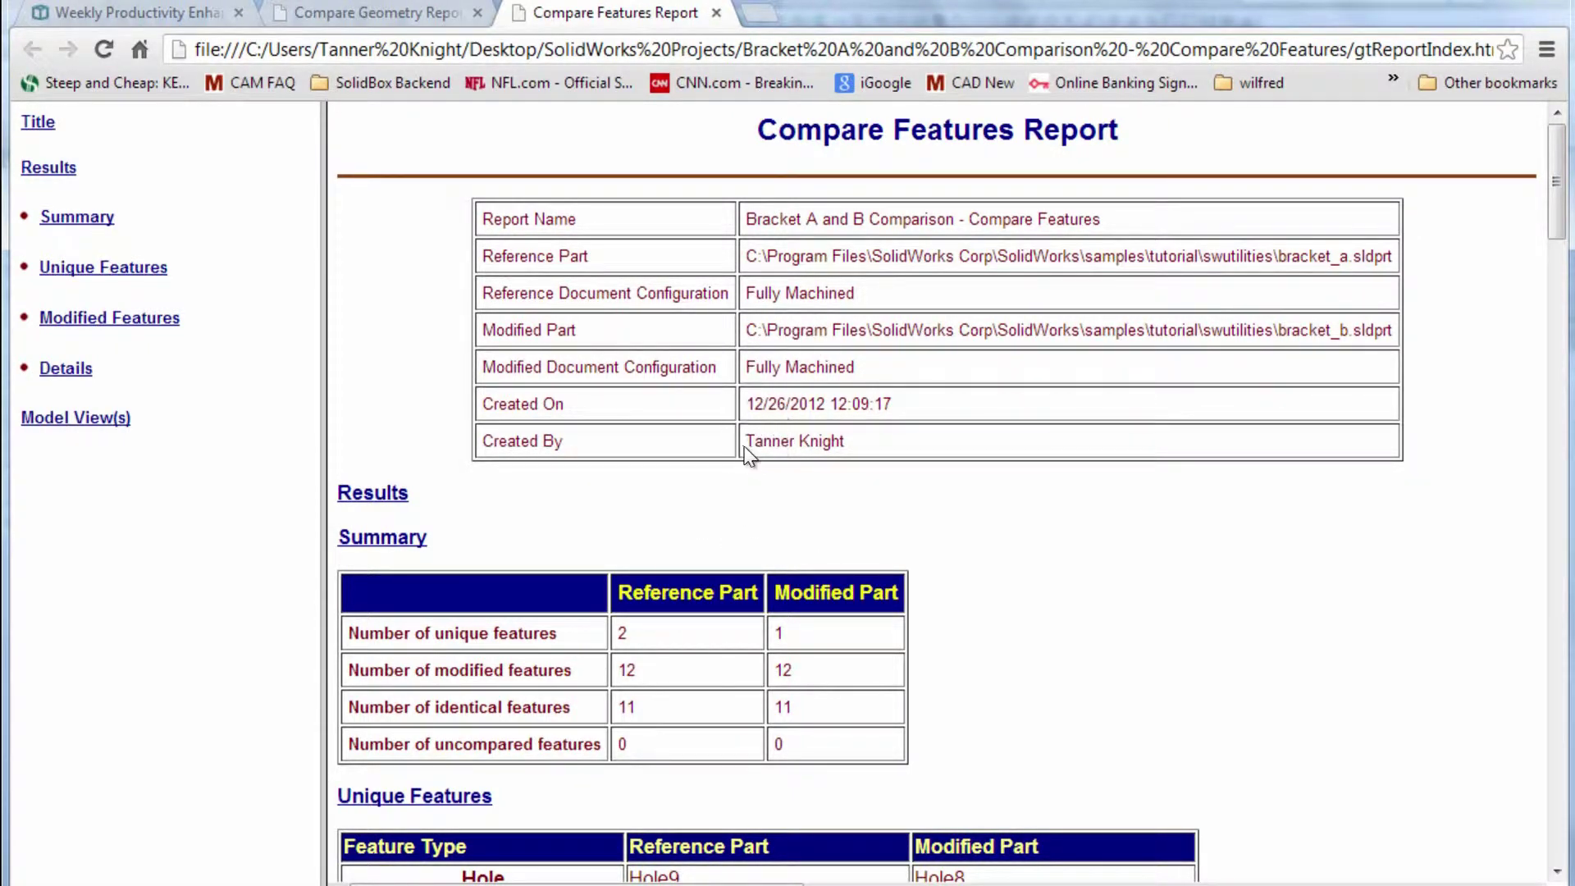
Scroll through the report's summary and modified features, then view Hole13's details
scroll(737, 503, down, 3)
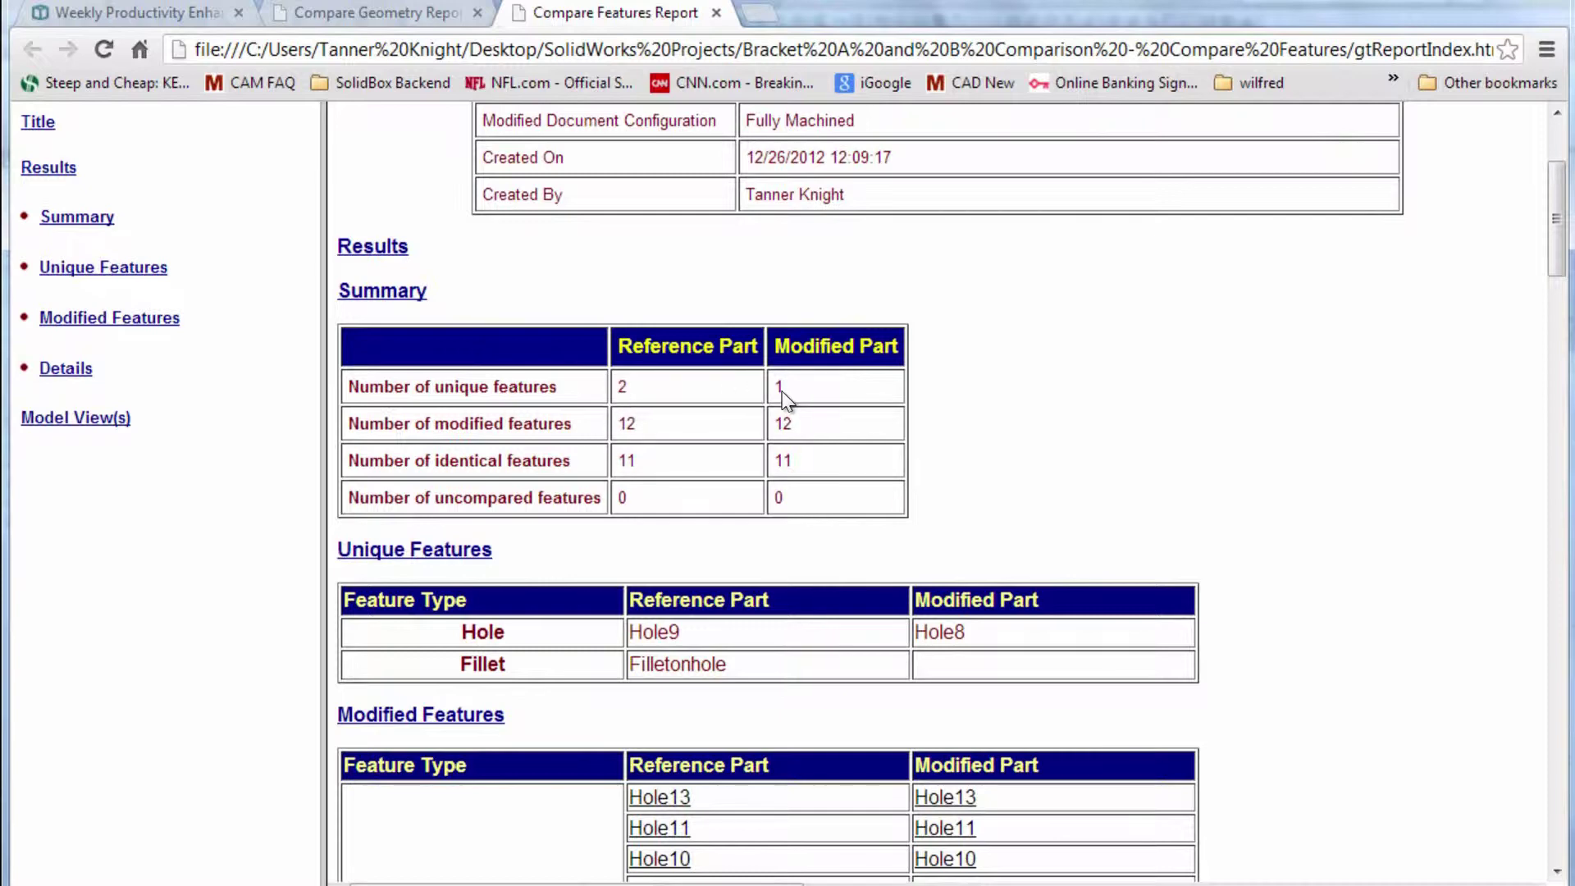
scroll(722, 539, down, 3)
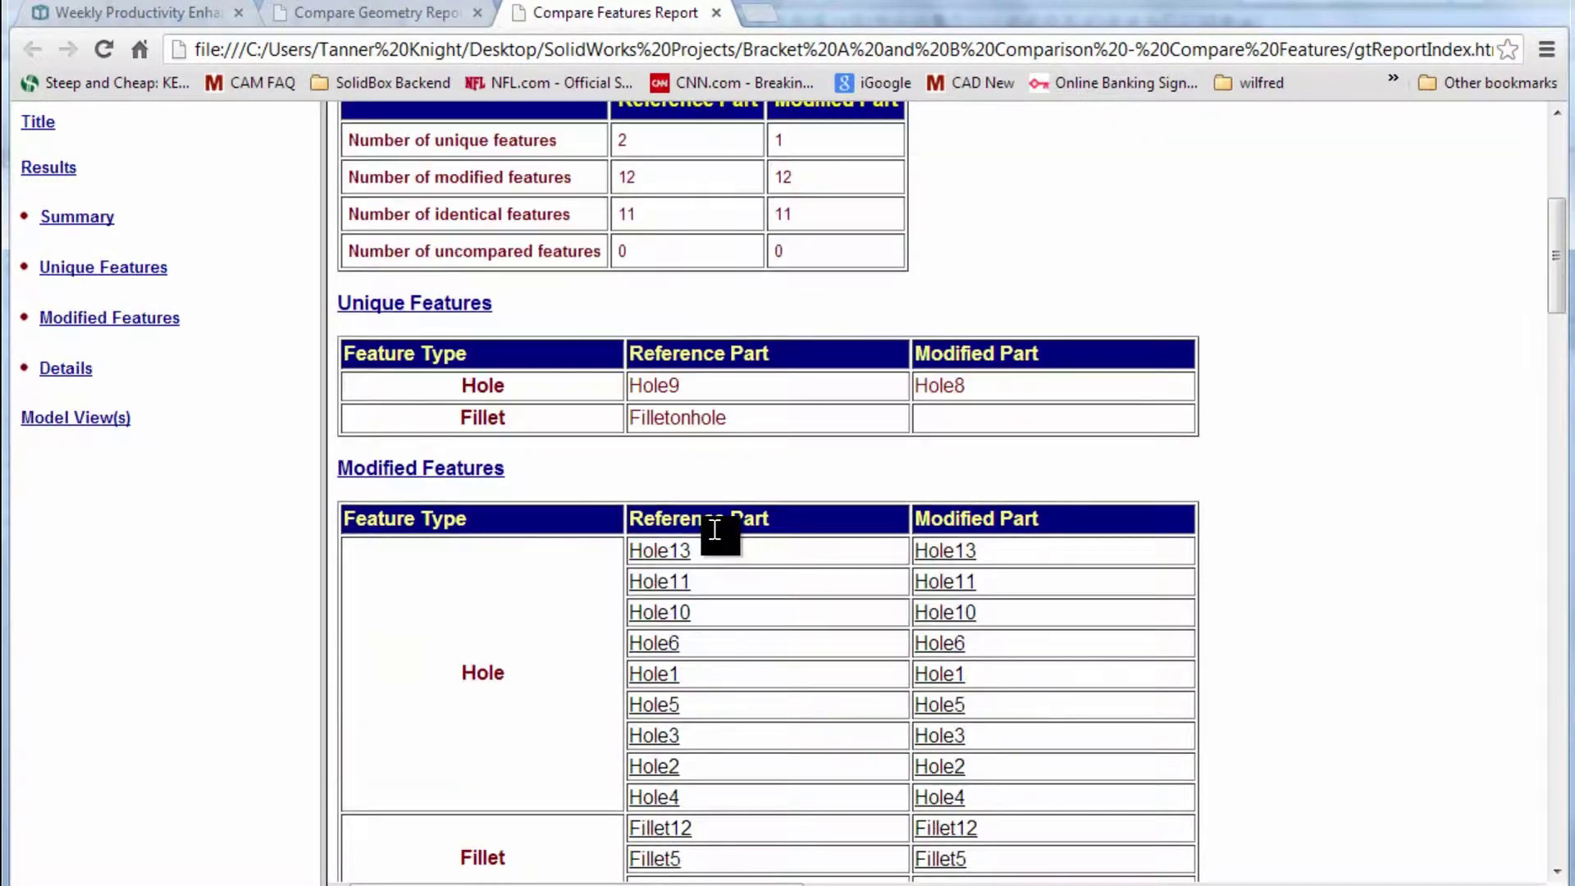
scroll(722, 538, down, 2)
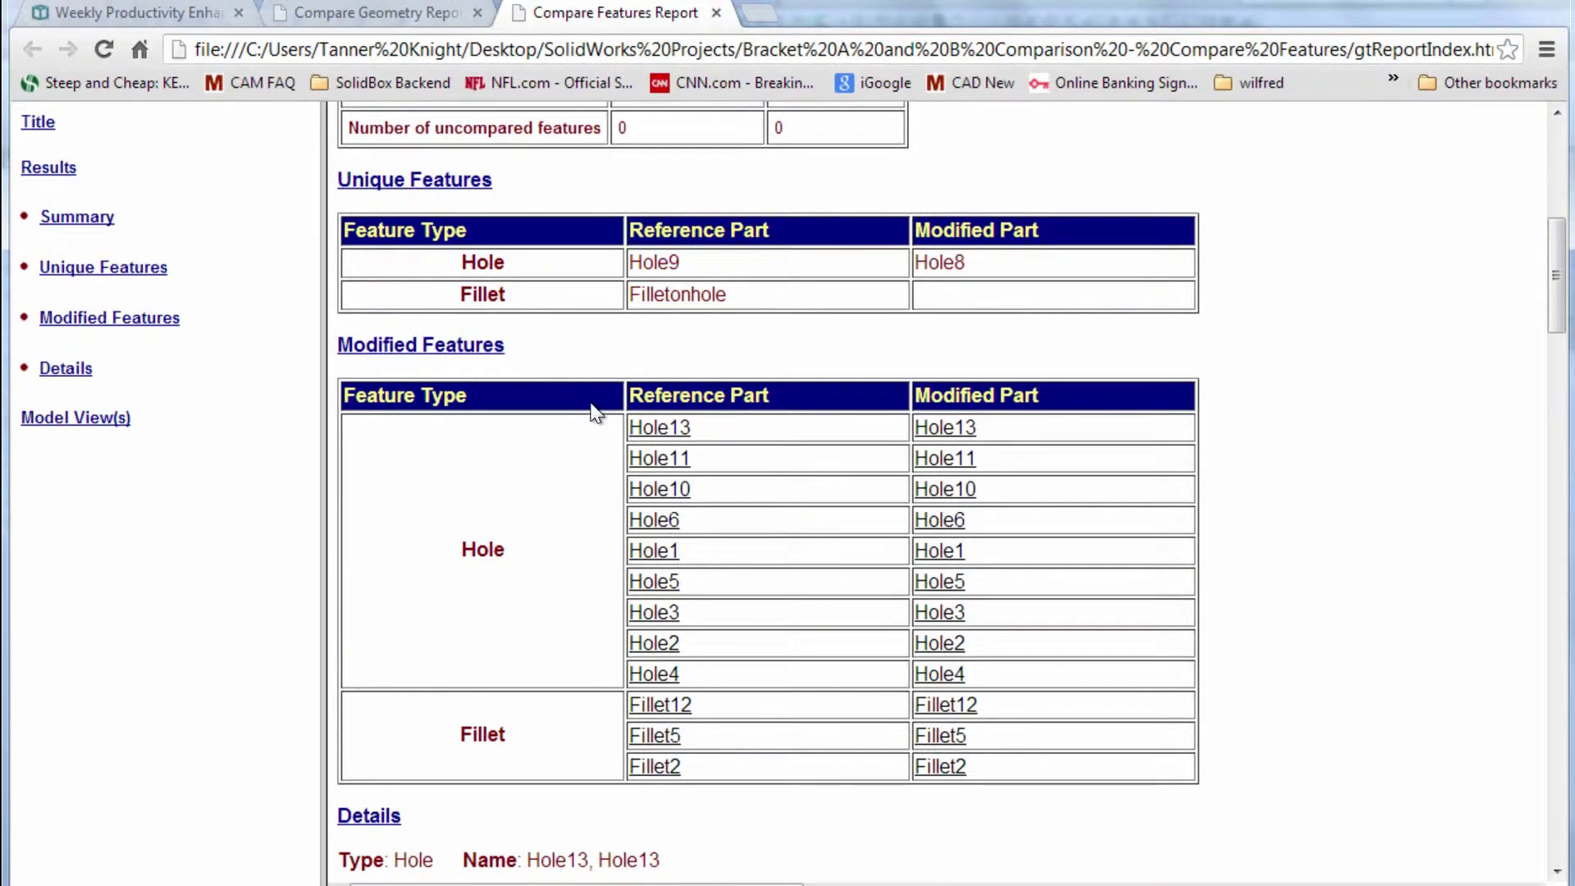
click(669, 435)
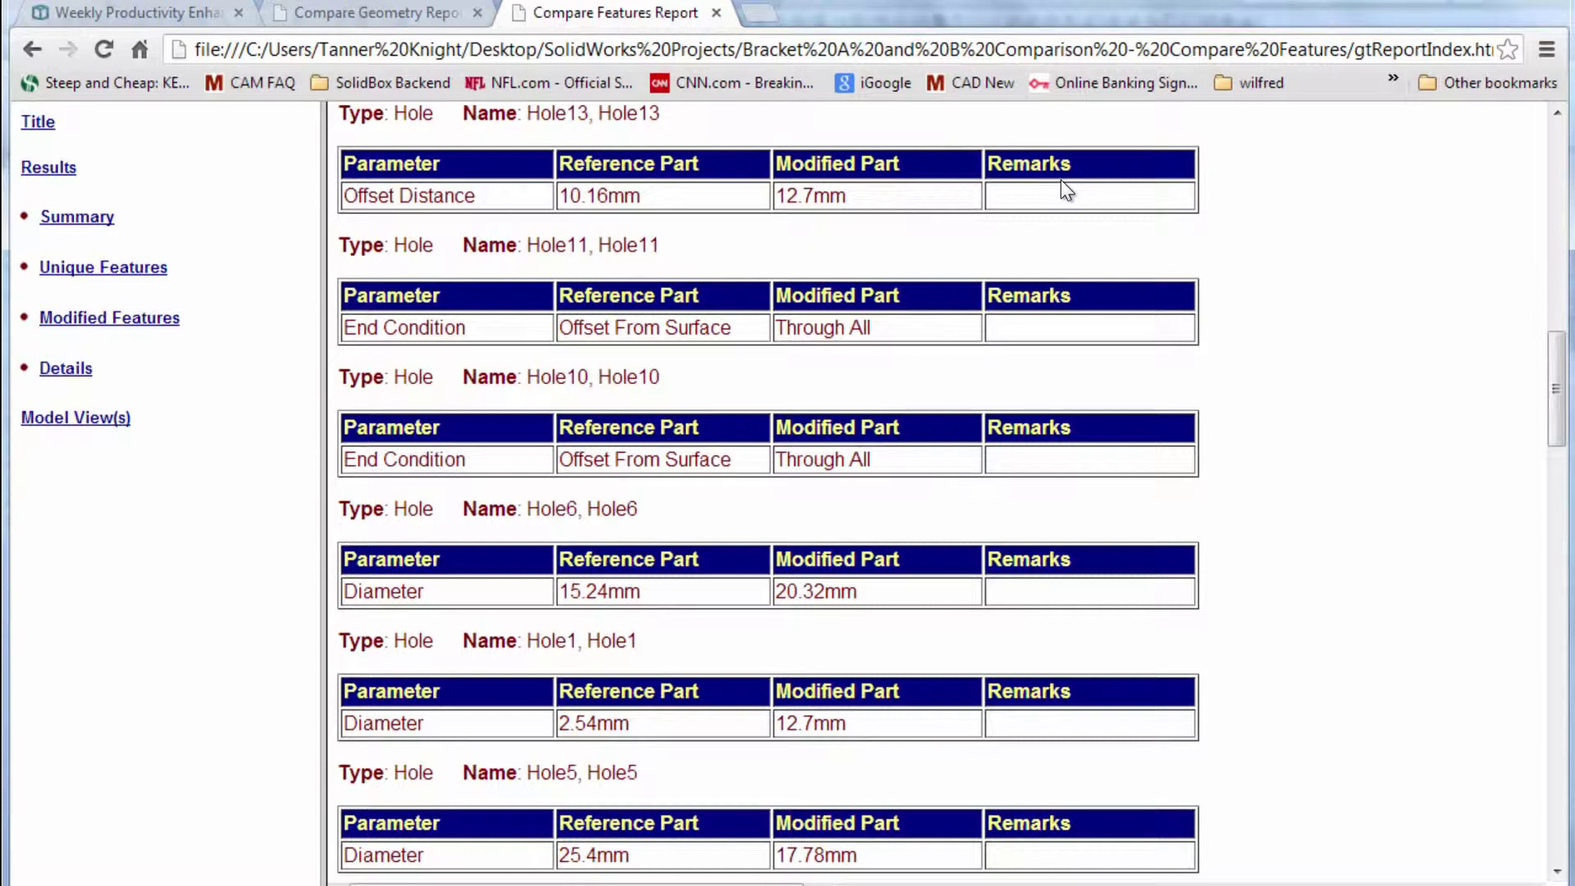
scroll(821, 213, up, 1)
Look over the Right and Trimetric model views, then return to the report header
click(103, 419)
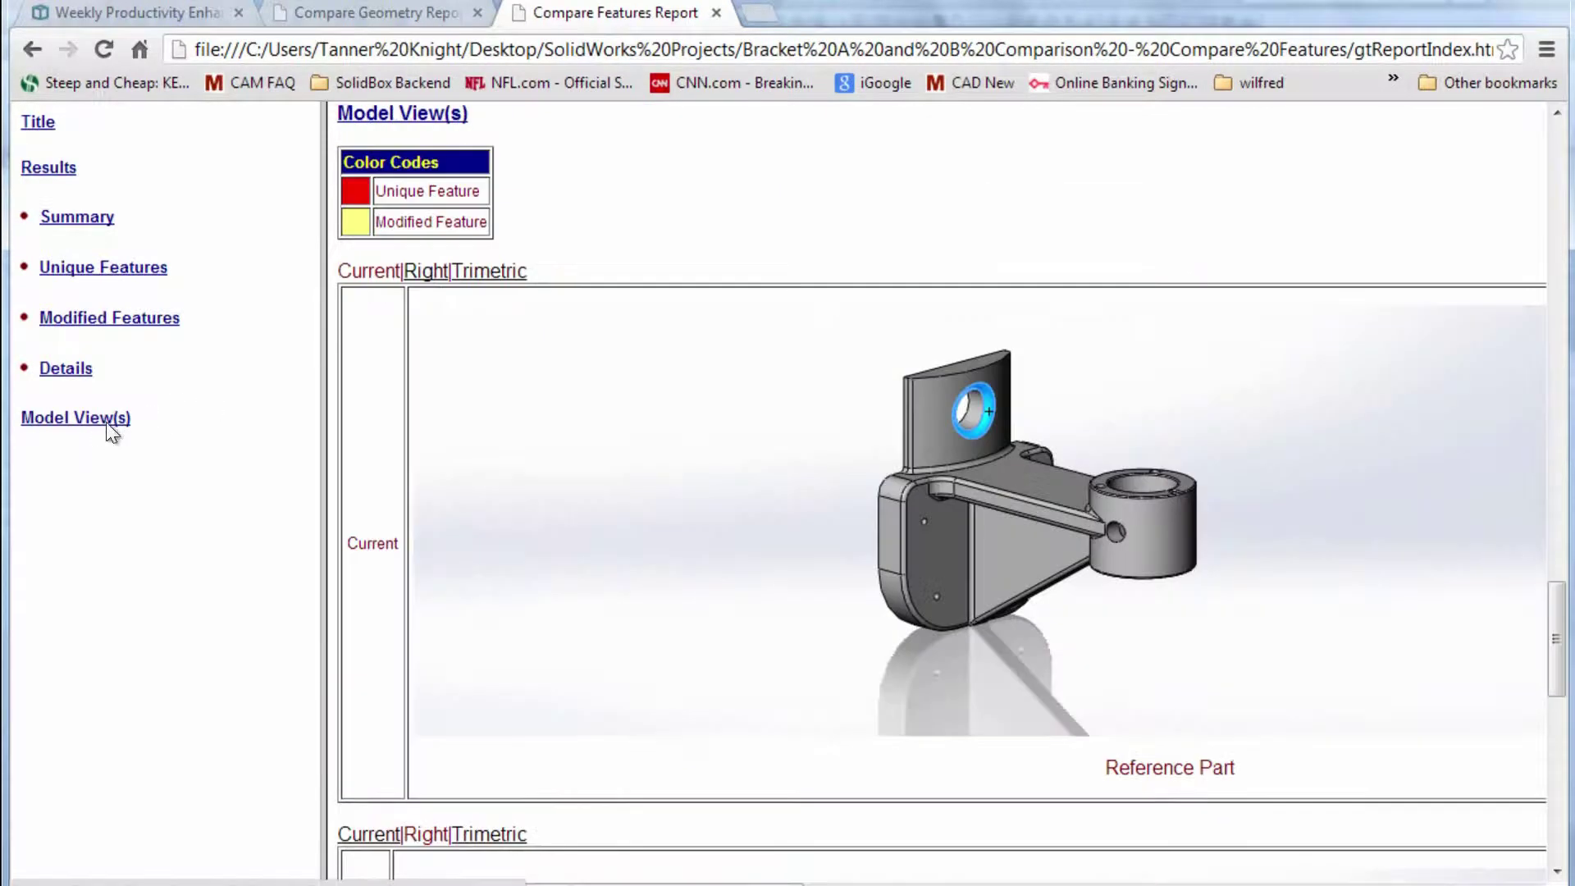
drag(1563, 607, 1564, 774)
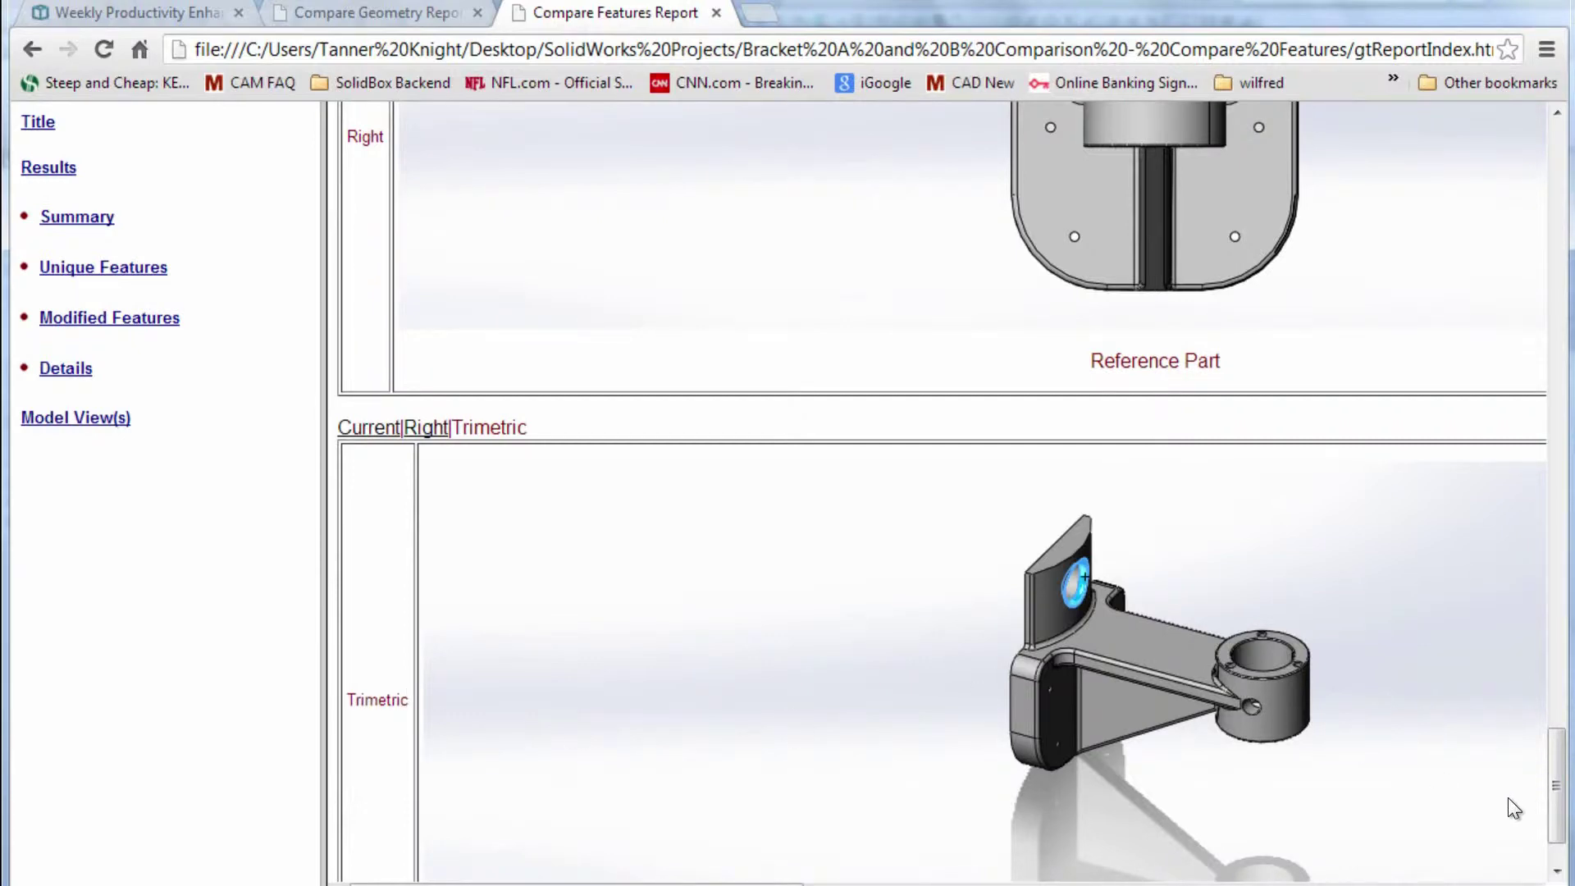
drag(1563, 798, 1565, 190)
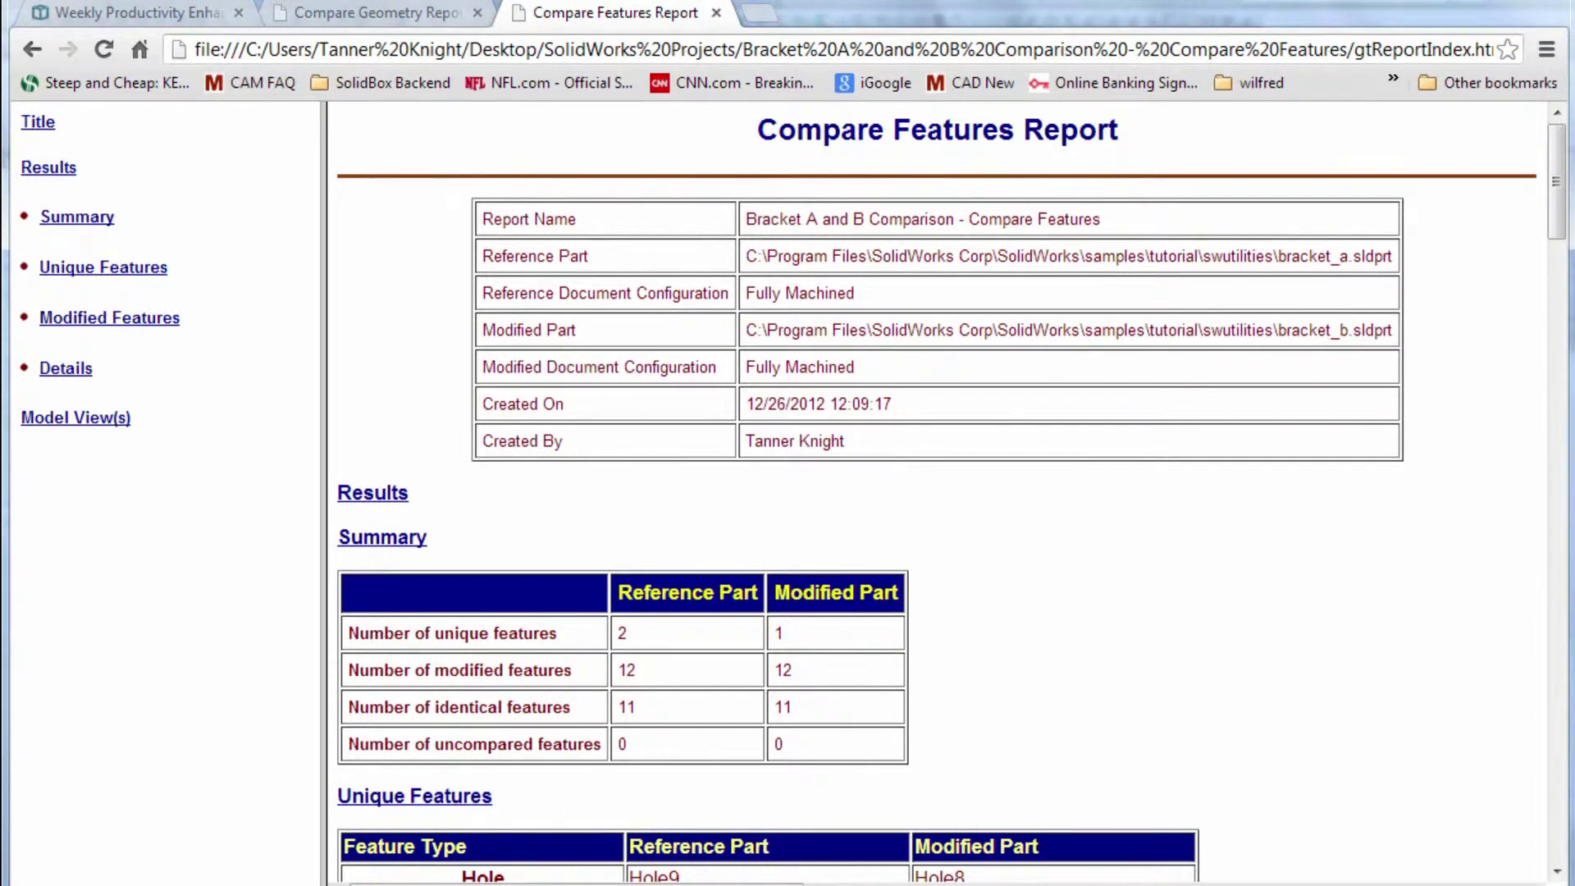
Back in SolidWorks, close the feature comparison results and start a Geometry comparison
click(663, 834)
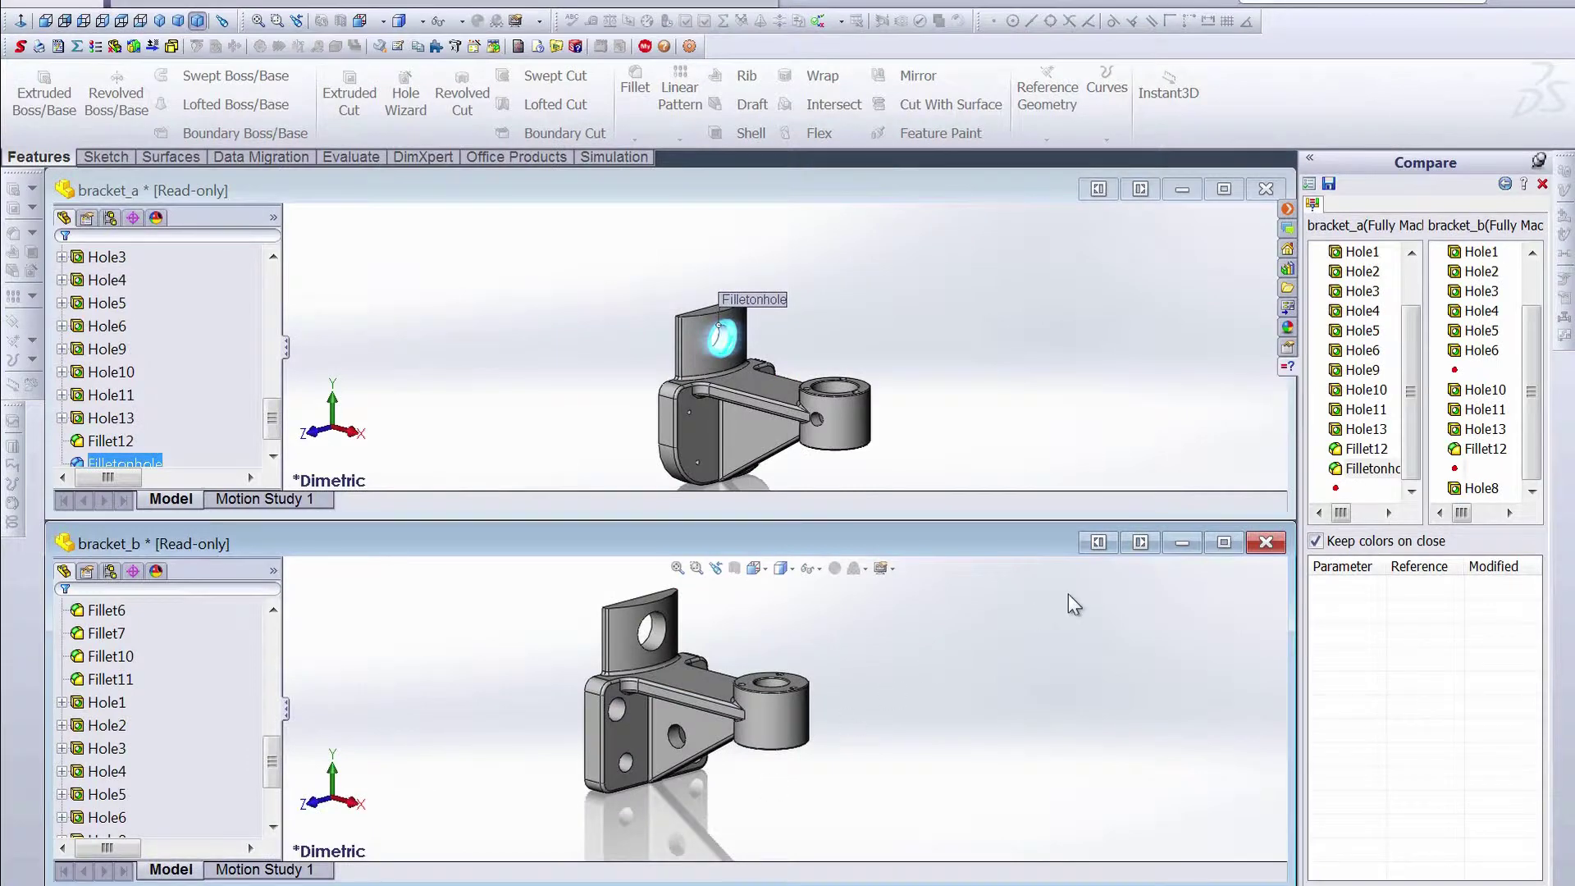
click(1542, 184)
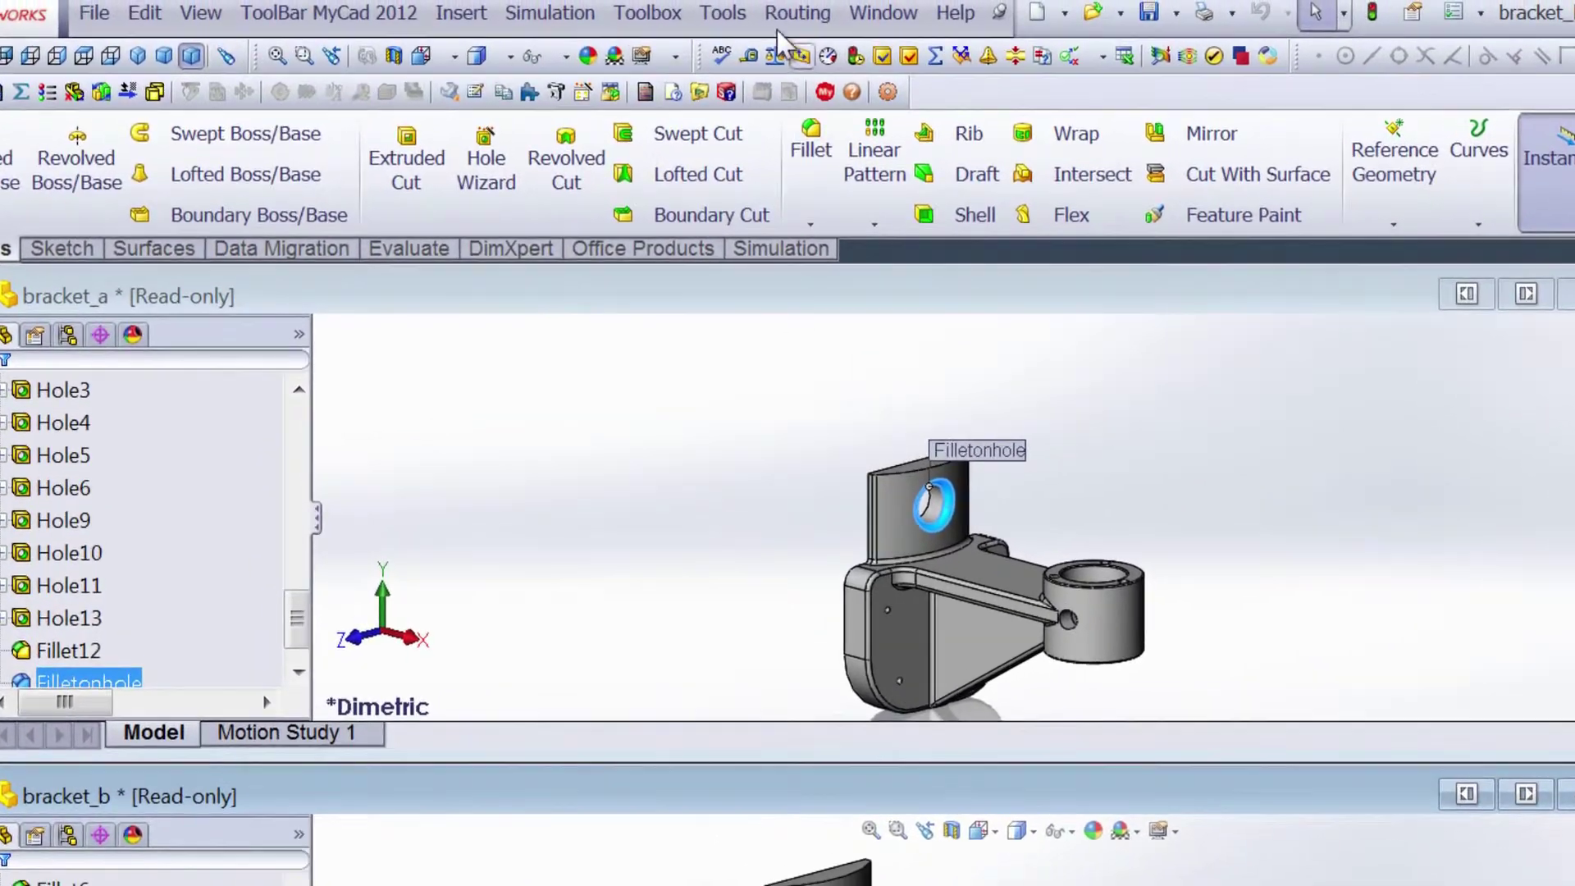
click(572, 0)
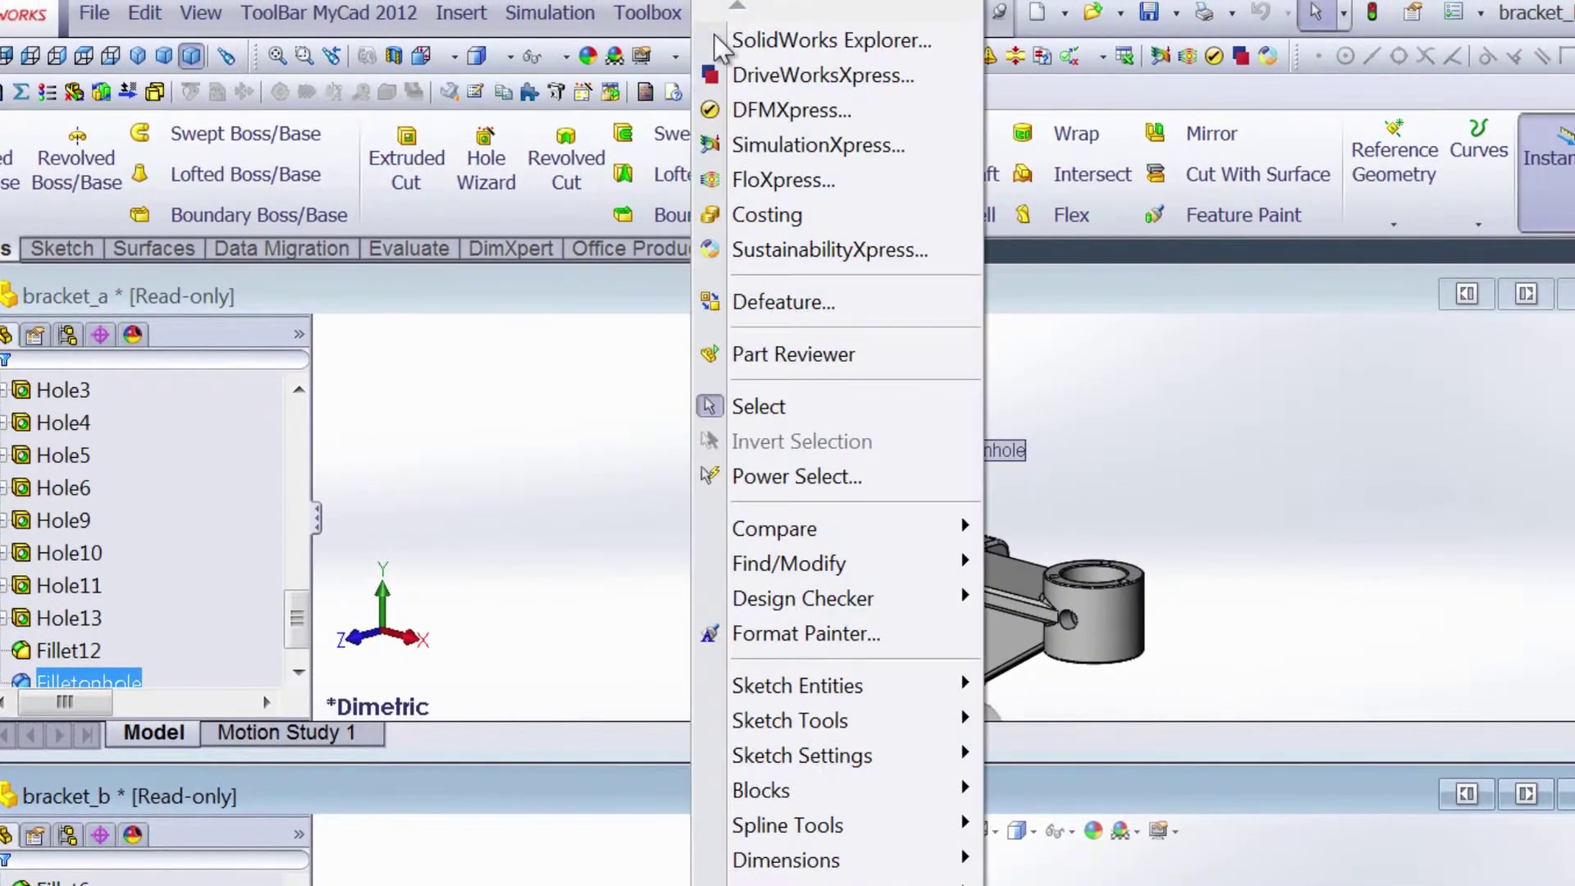
mouse_move(845, 532)
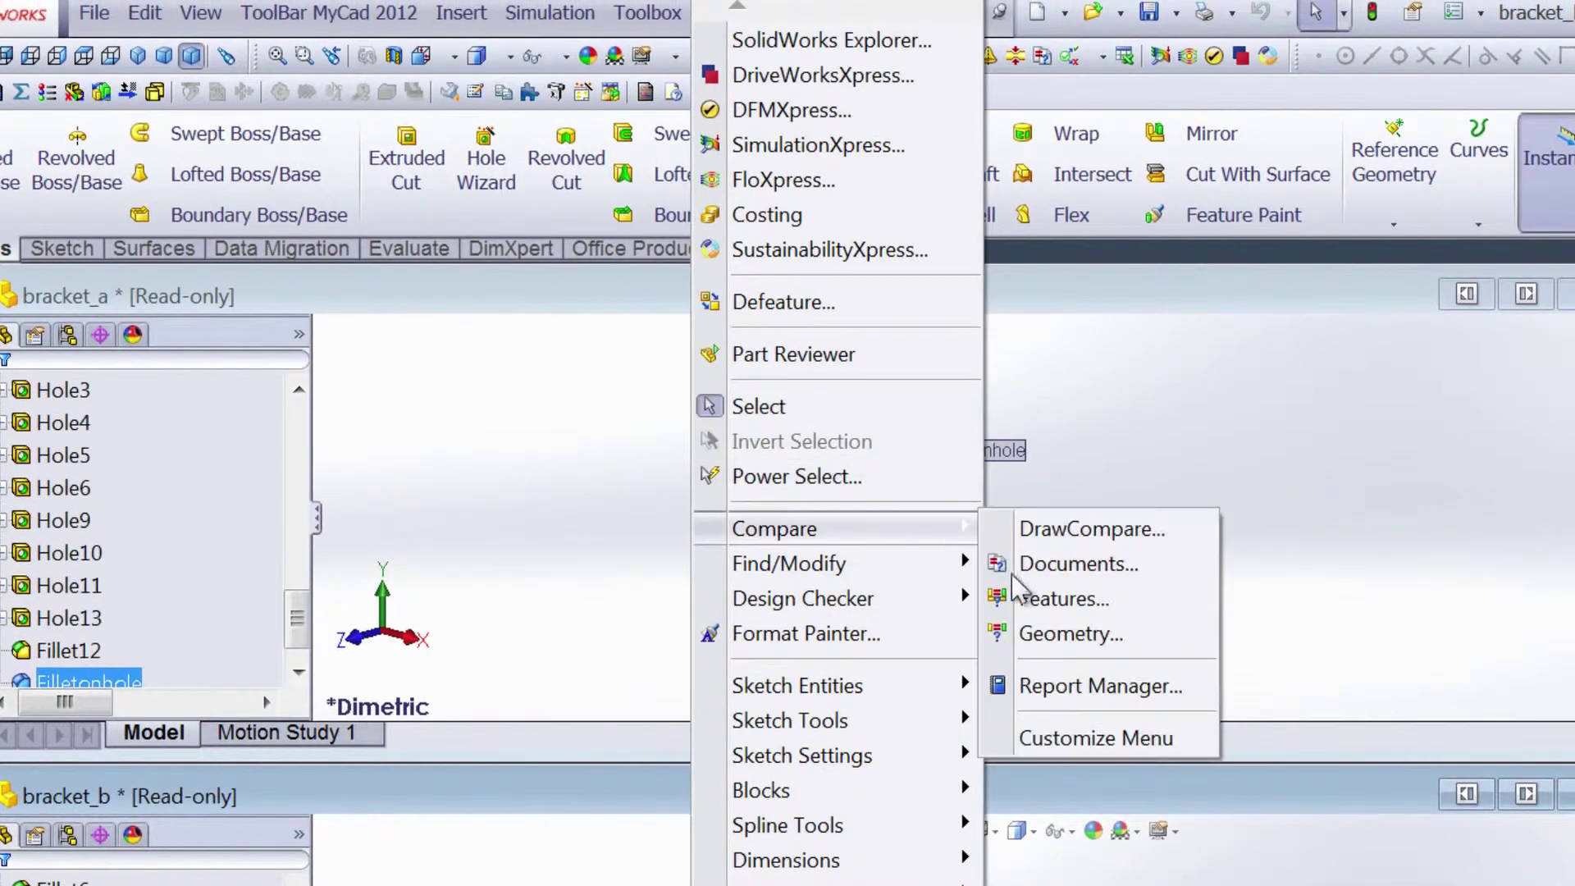
click(1037, 636)
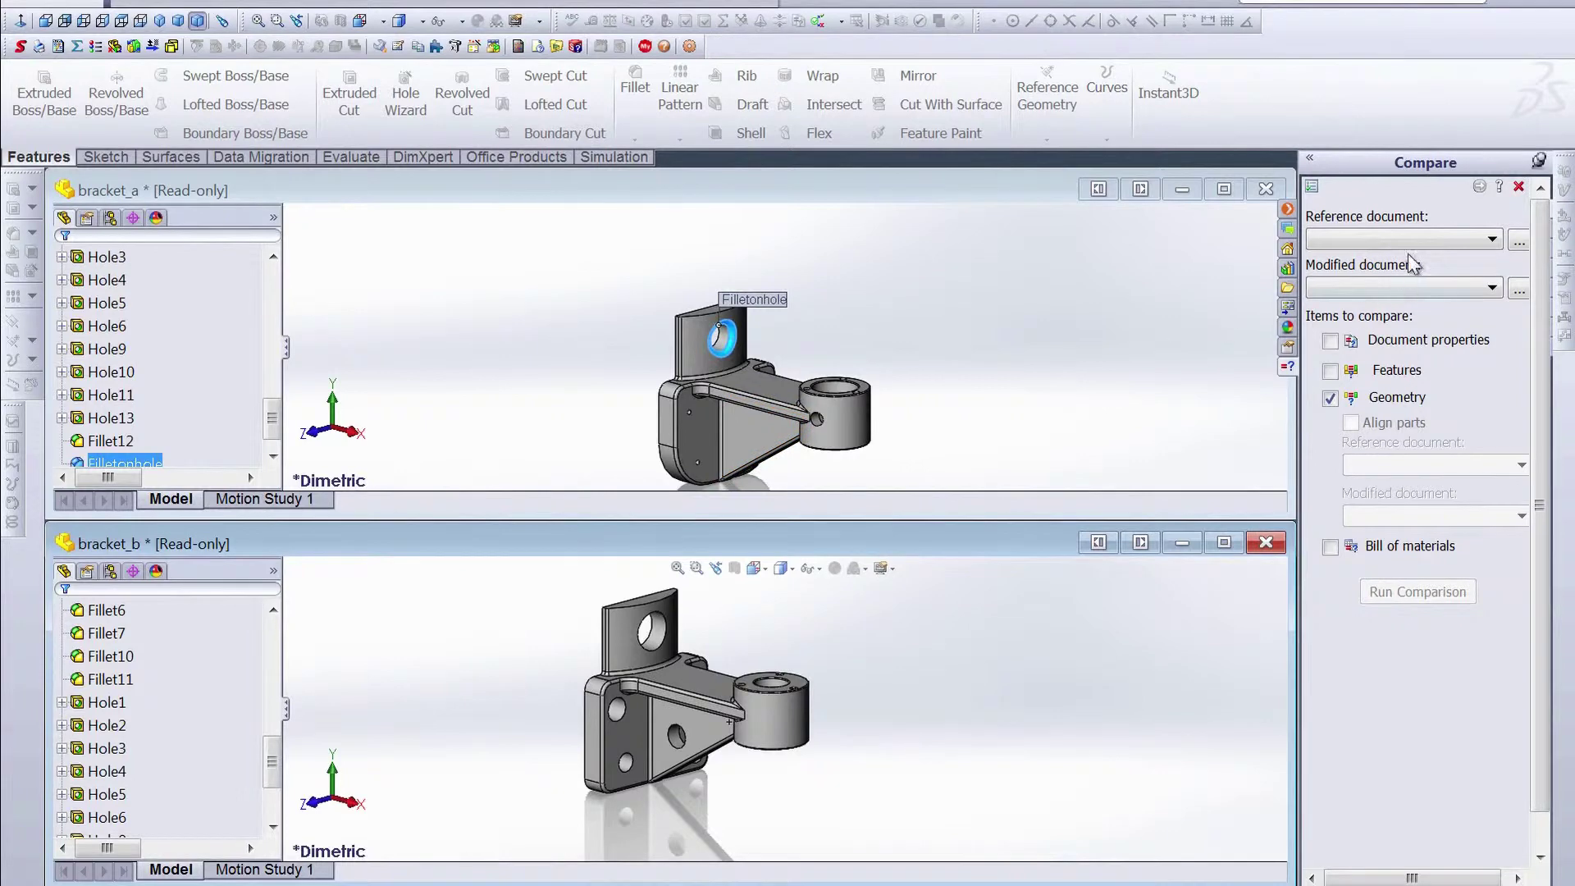
Pick bracket_a as the reference document and bracket_b as the modified document
click(1408, 240)
click(1410, 257)
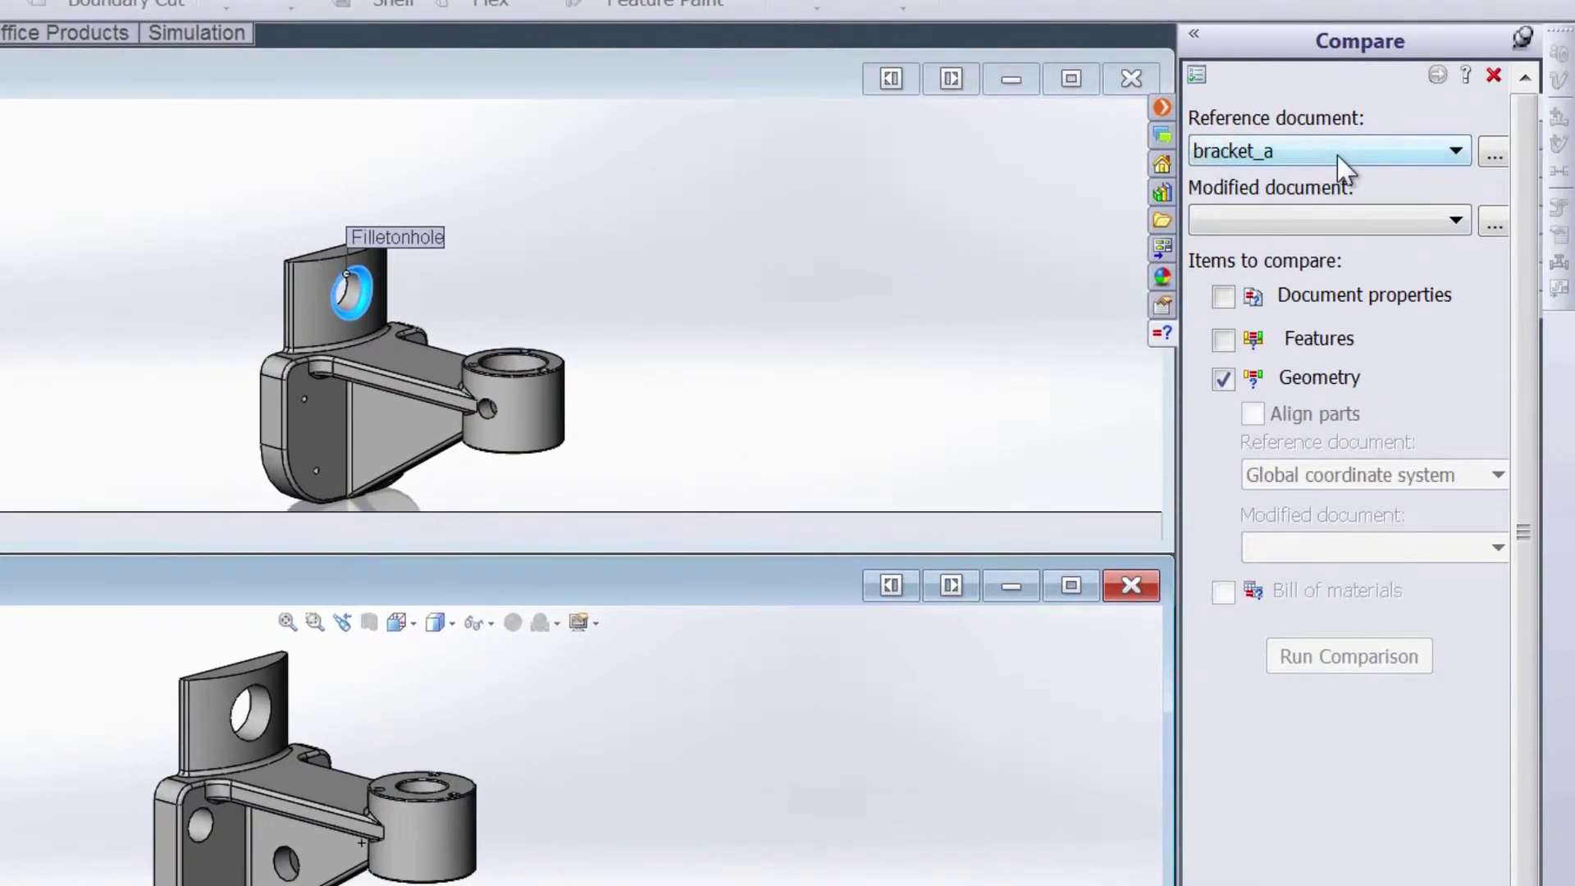
click(1346, 223)
click(1322, 271)
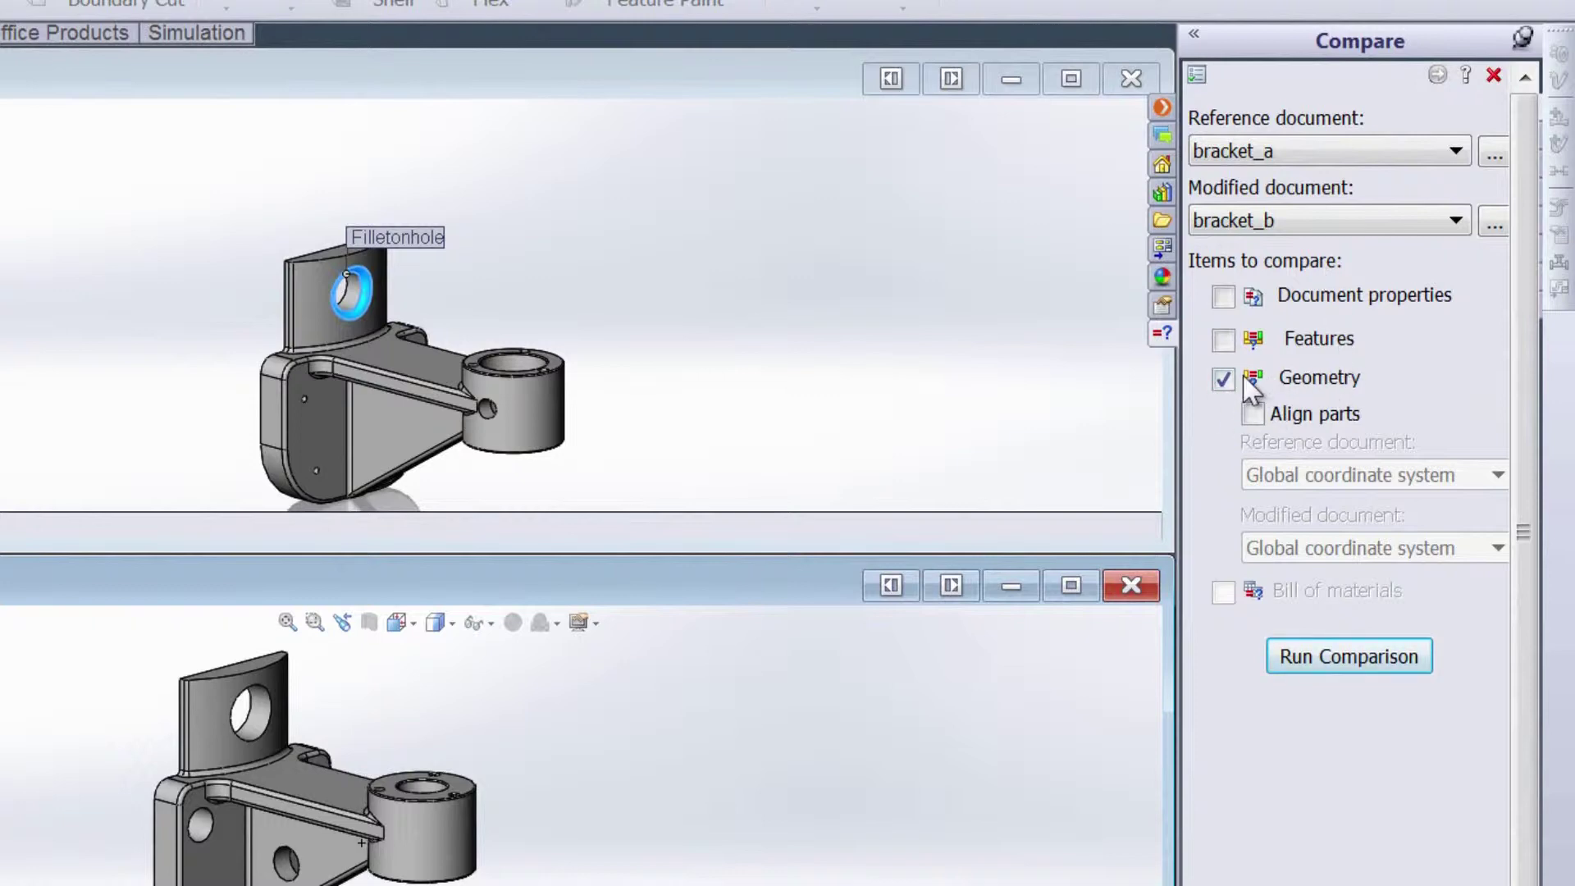
click(1195, 76)
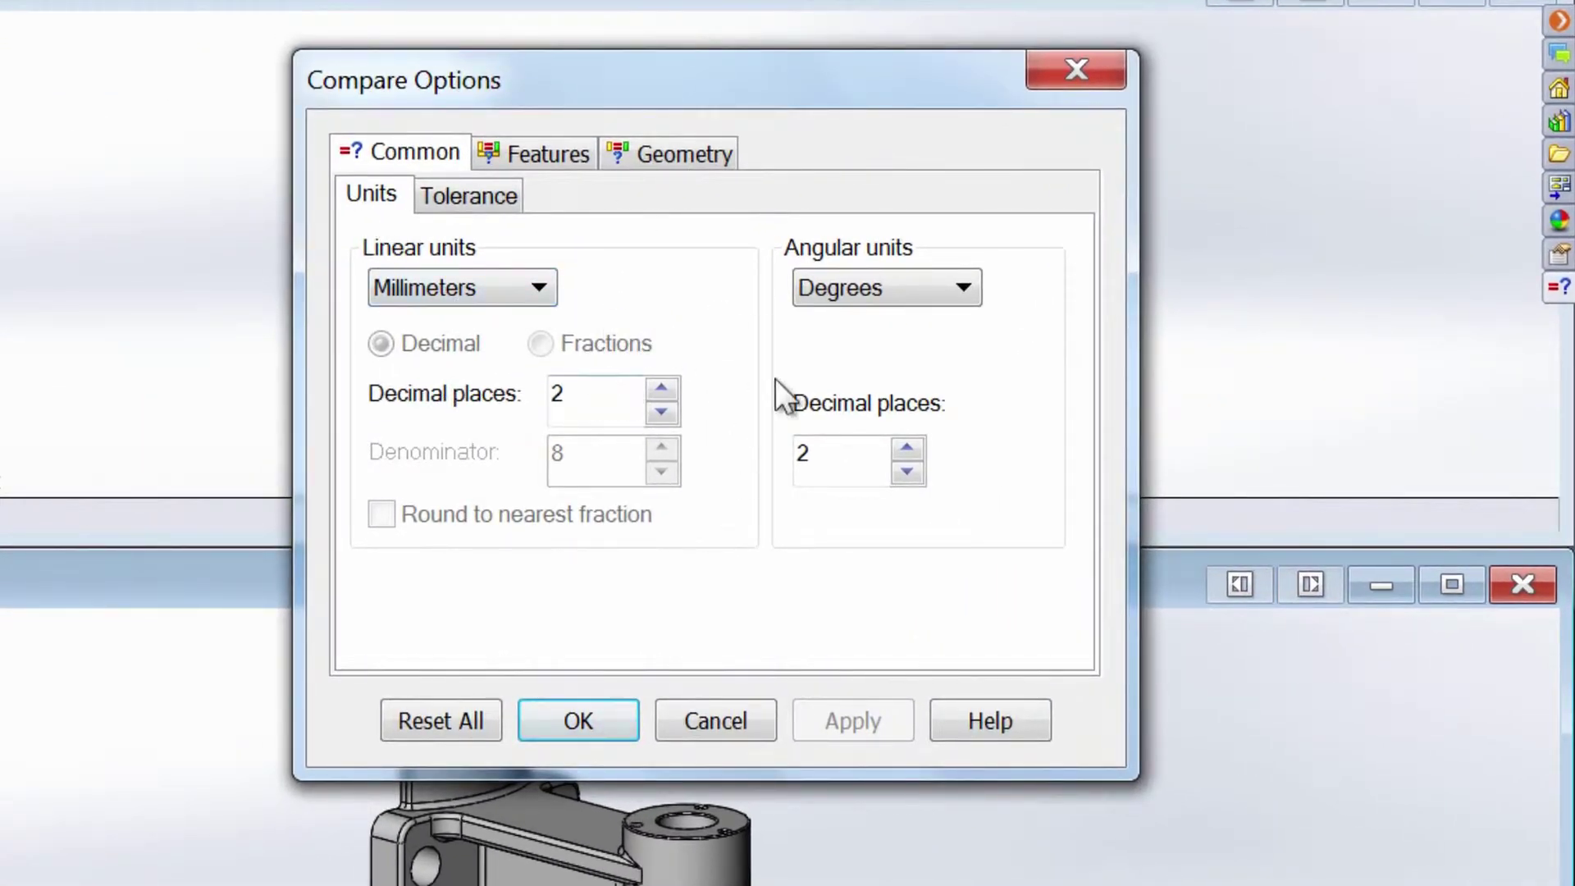
Show the Geometry comparison options' highlight colours, with Unique Face marked red
click(678, 156)
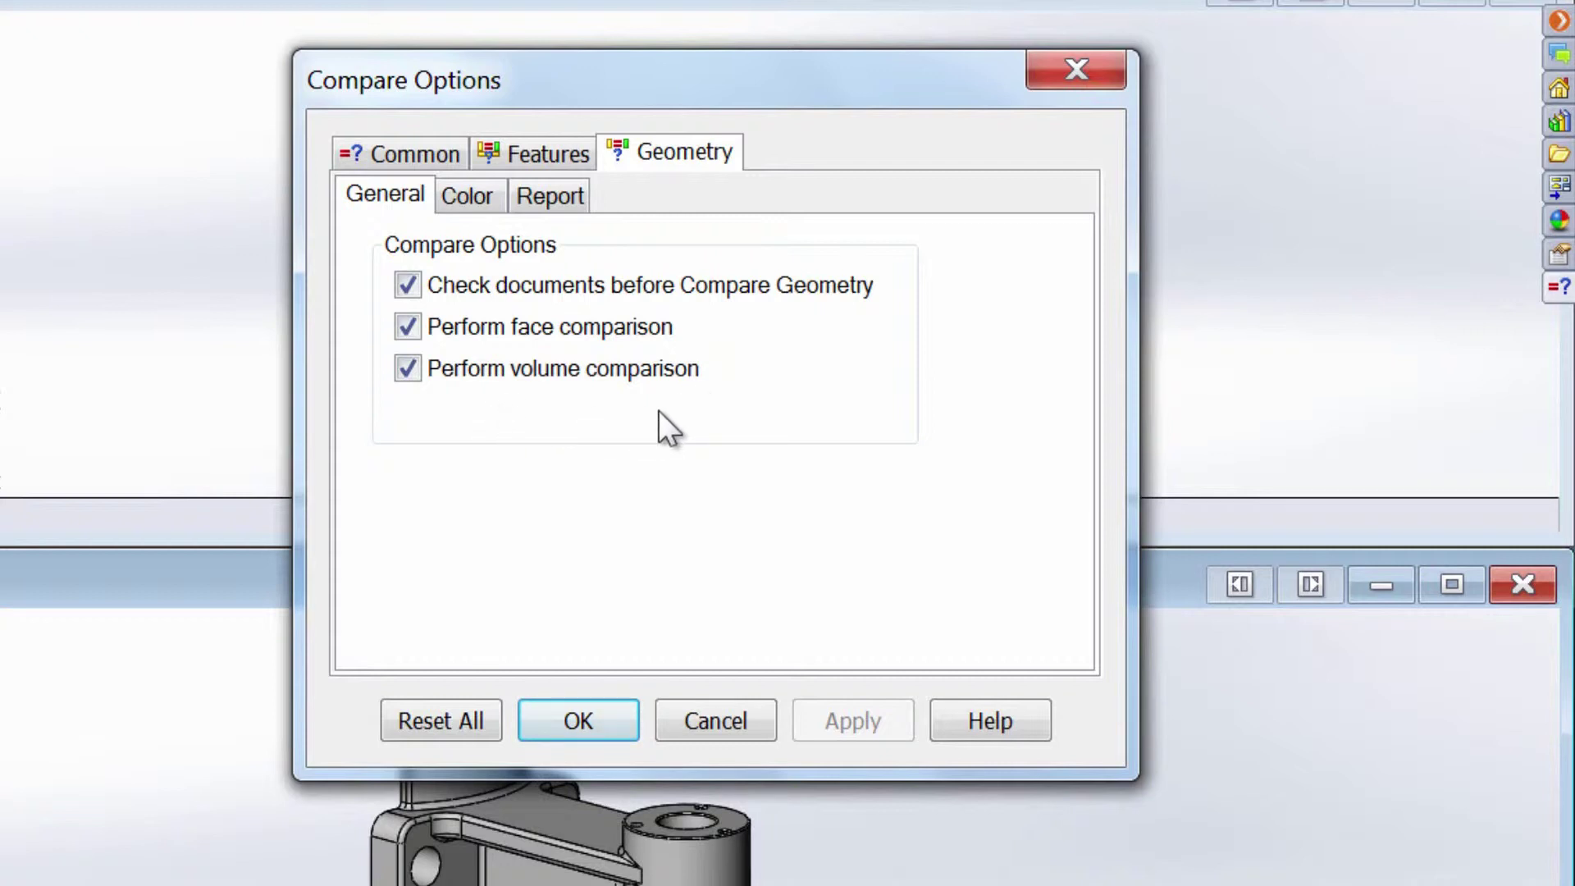
click(460, 202)
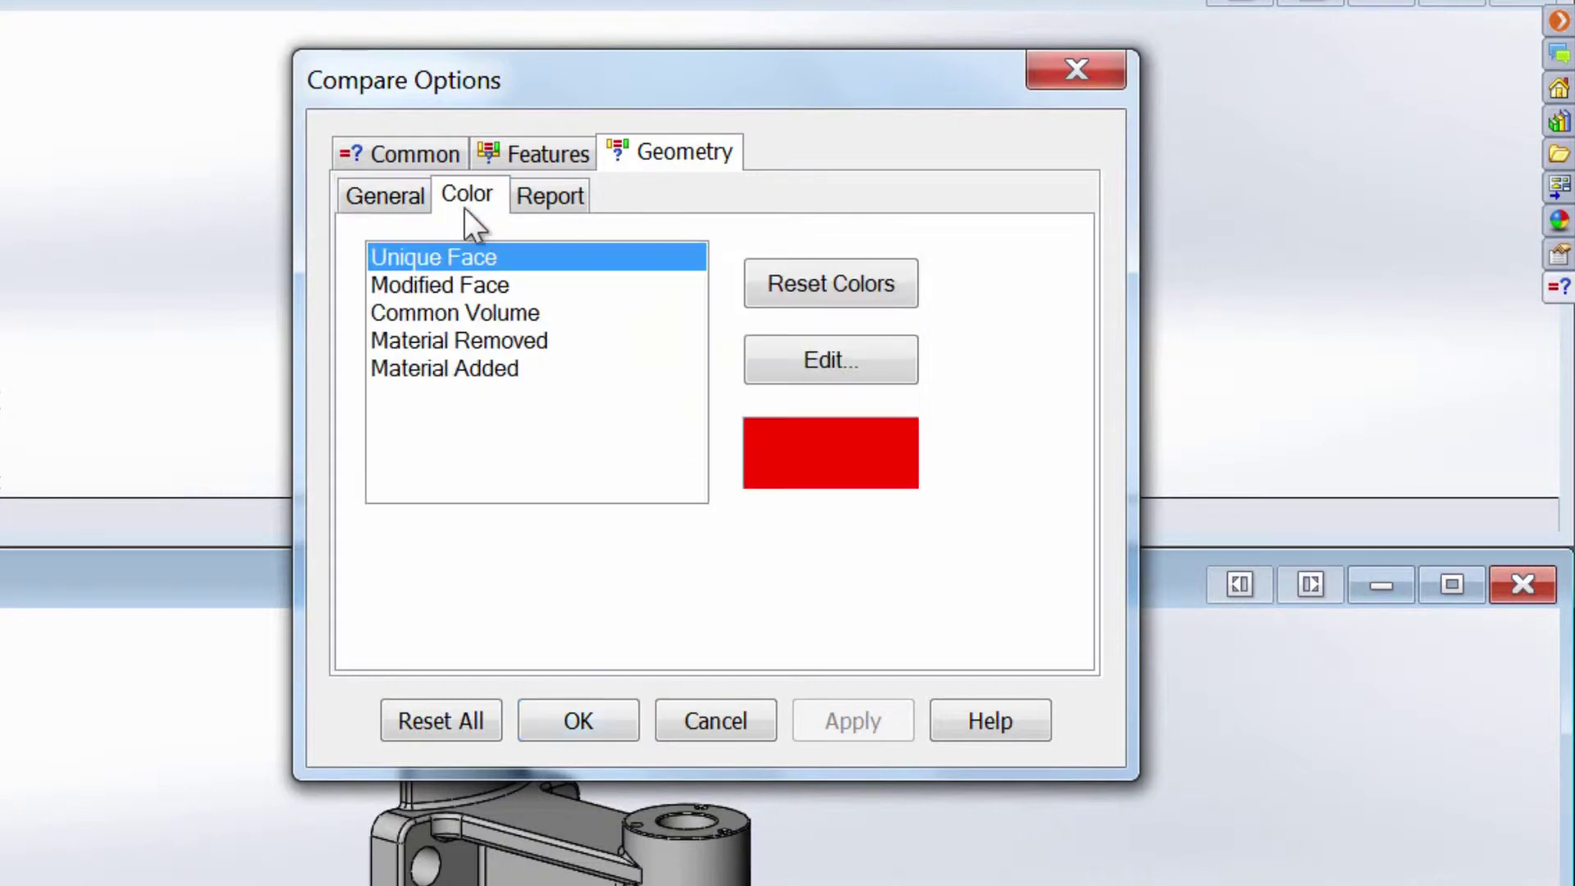
Review the Modified Face, Common Volume, Material Removed and Material Added colour settings
click(457, 287)
click(462, 315)
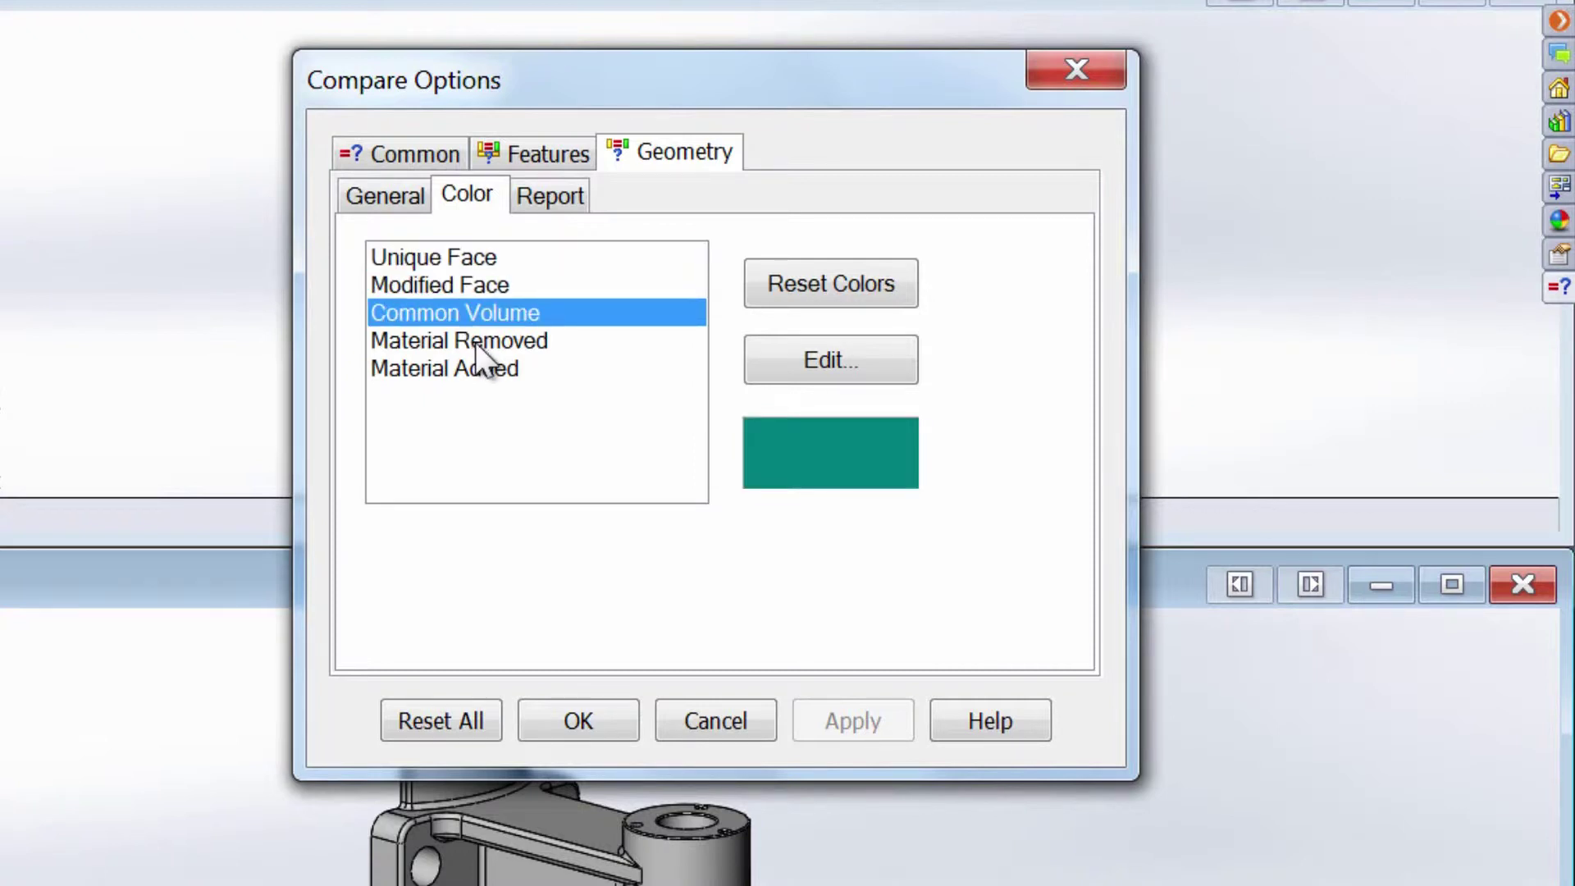
click(474, 341)
click(468, 368)
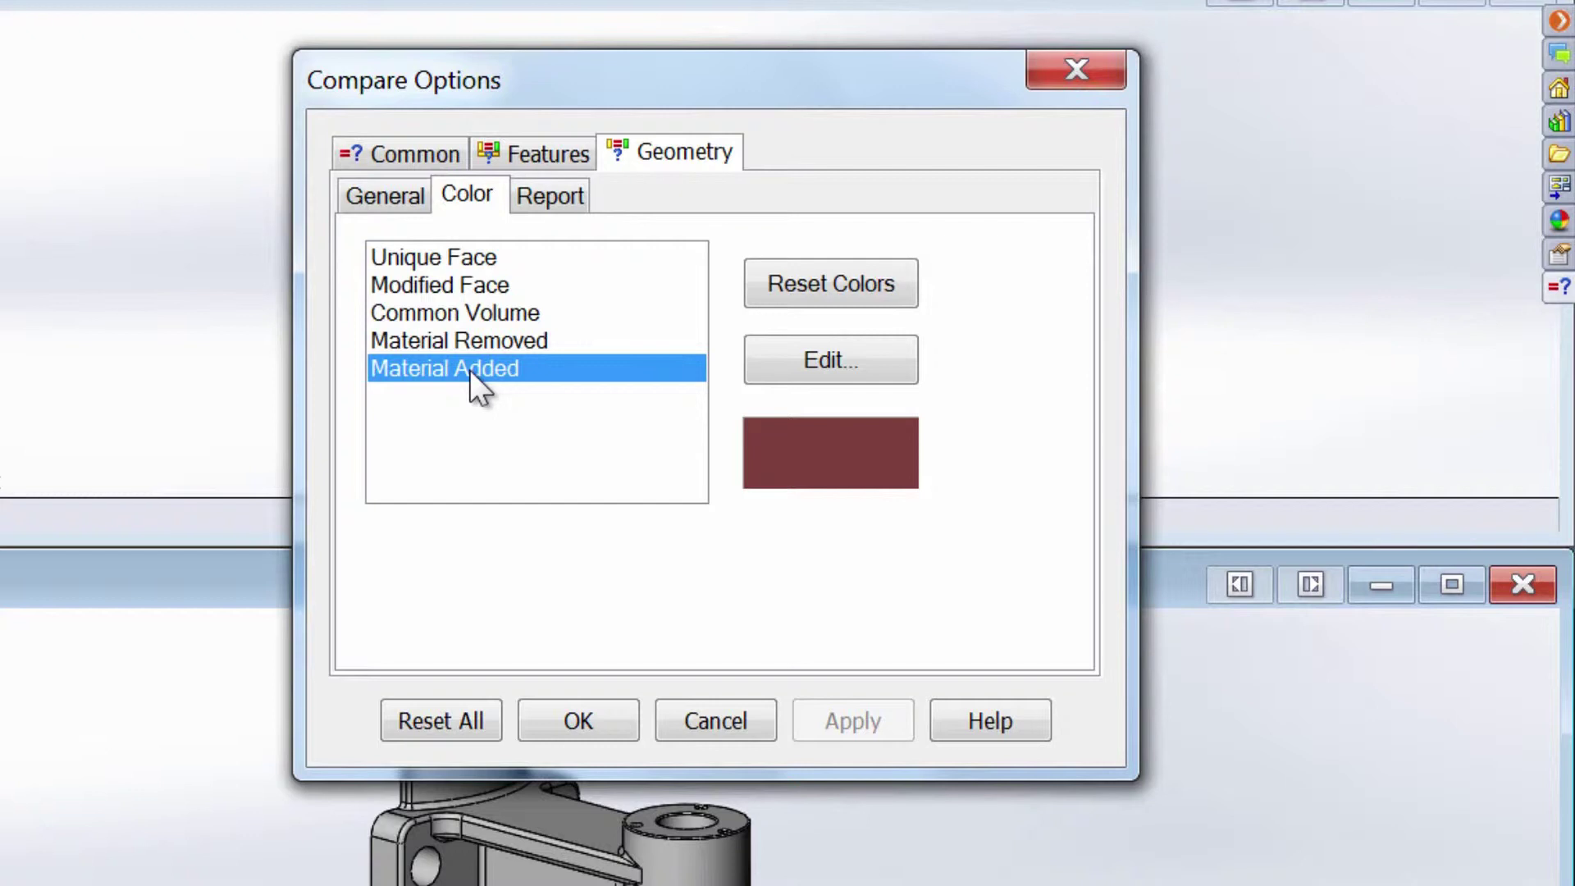
Set the common tolerances to 0.00660693mm position and 0.00000069deg angle, then accept
click(421, 152)
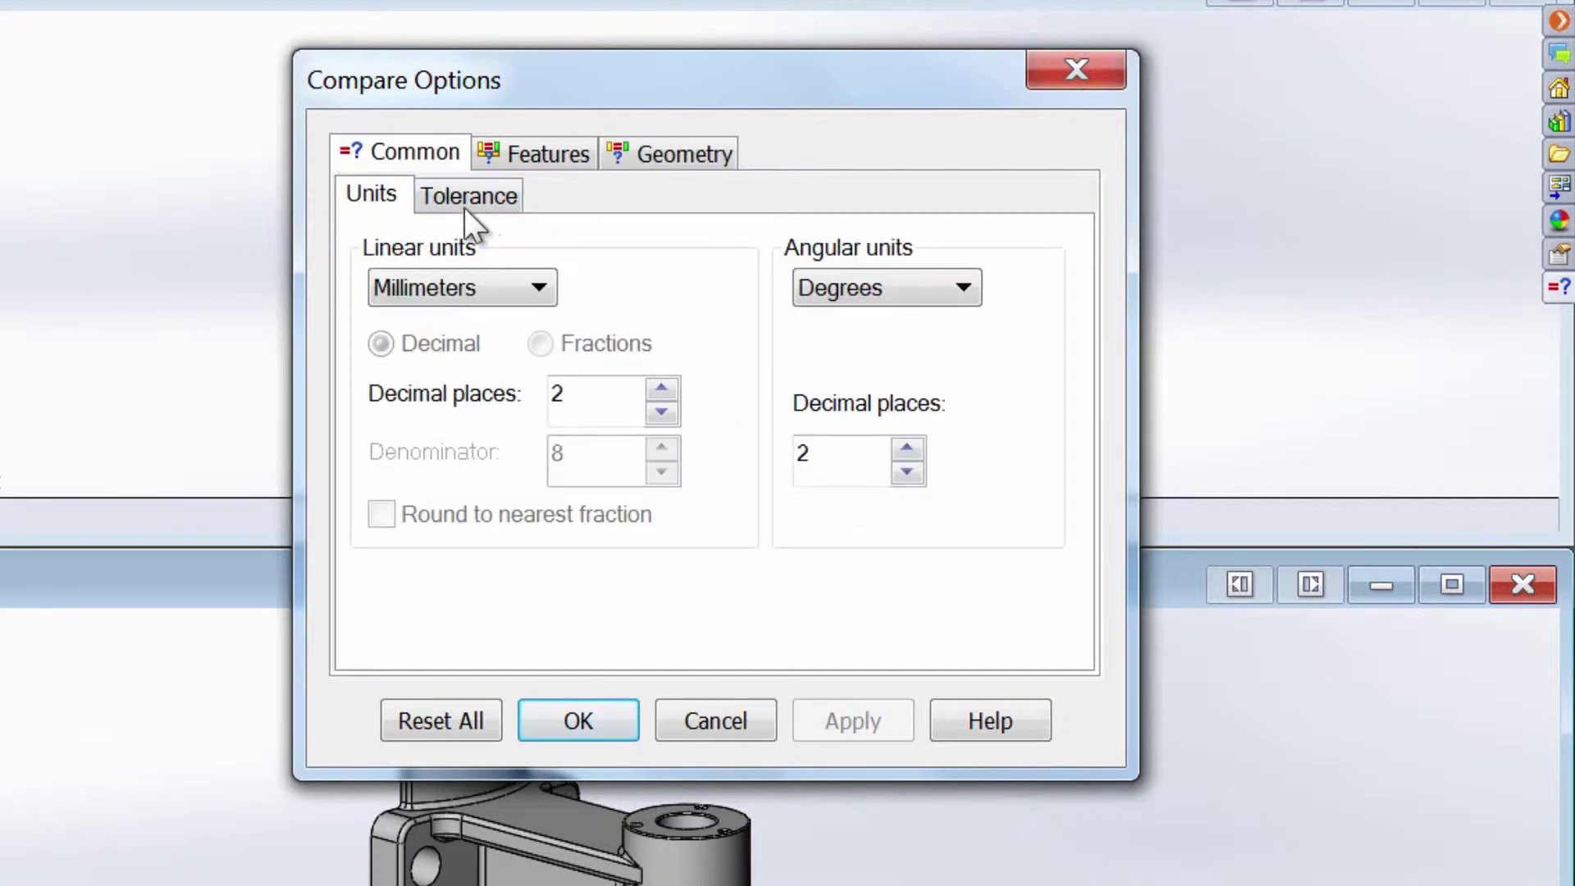
click(464, 201)
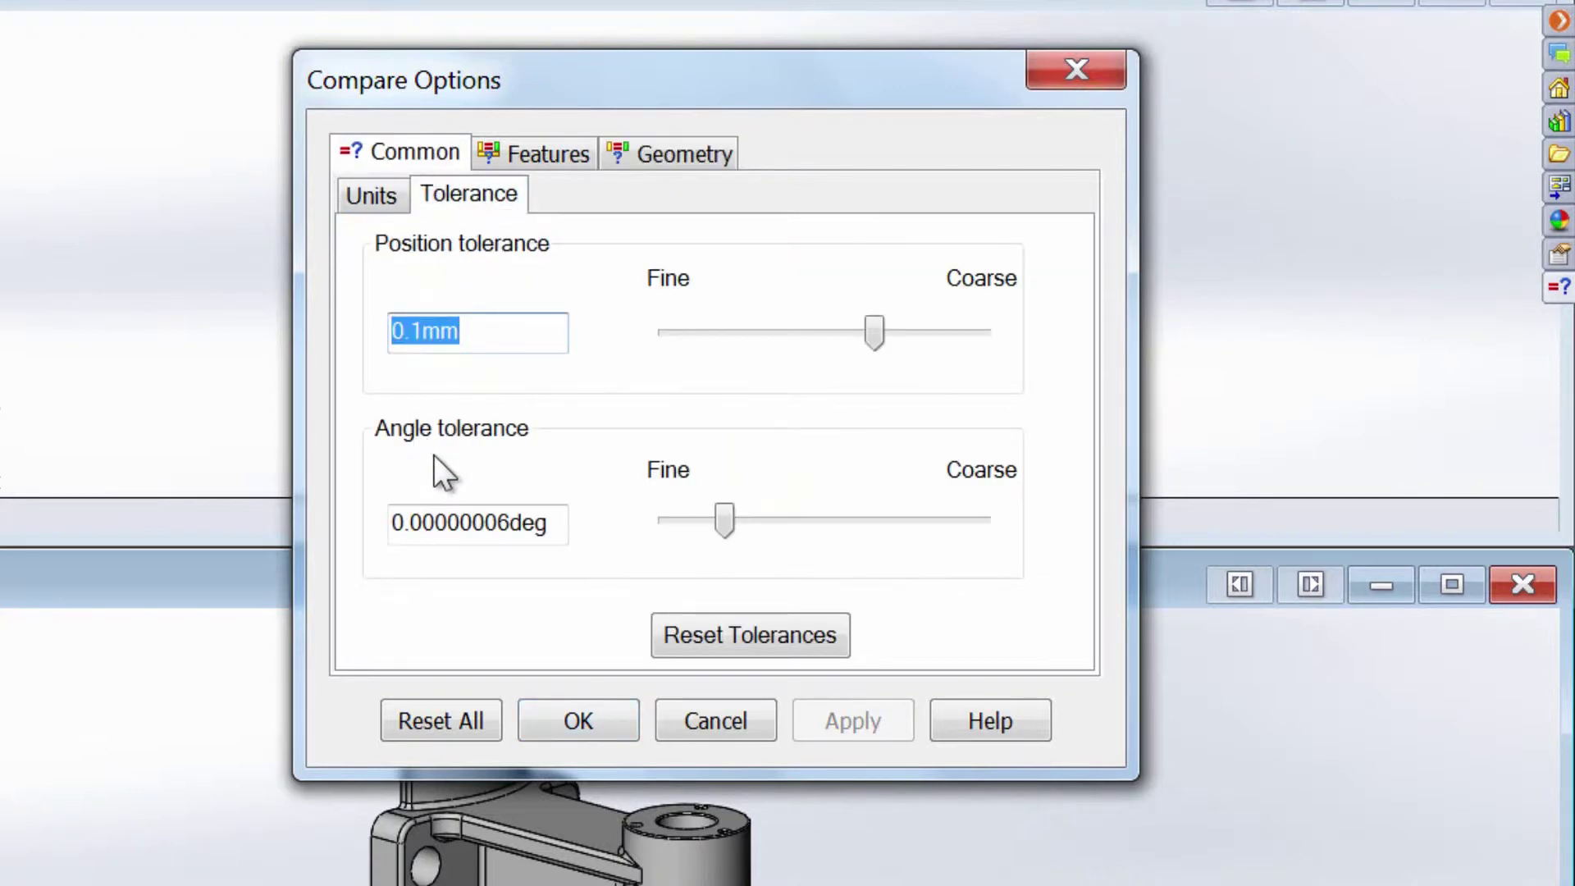
drag(875, 331, 812, 335)
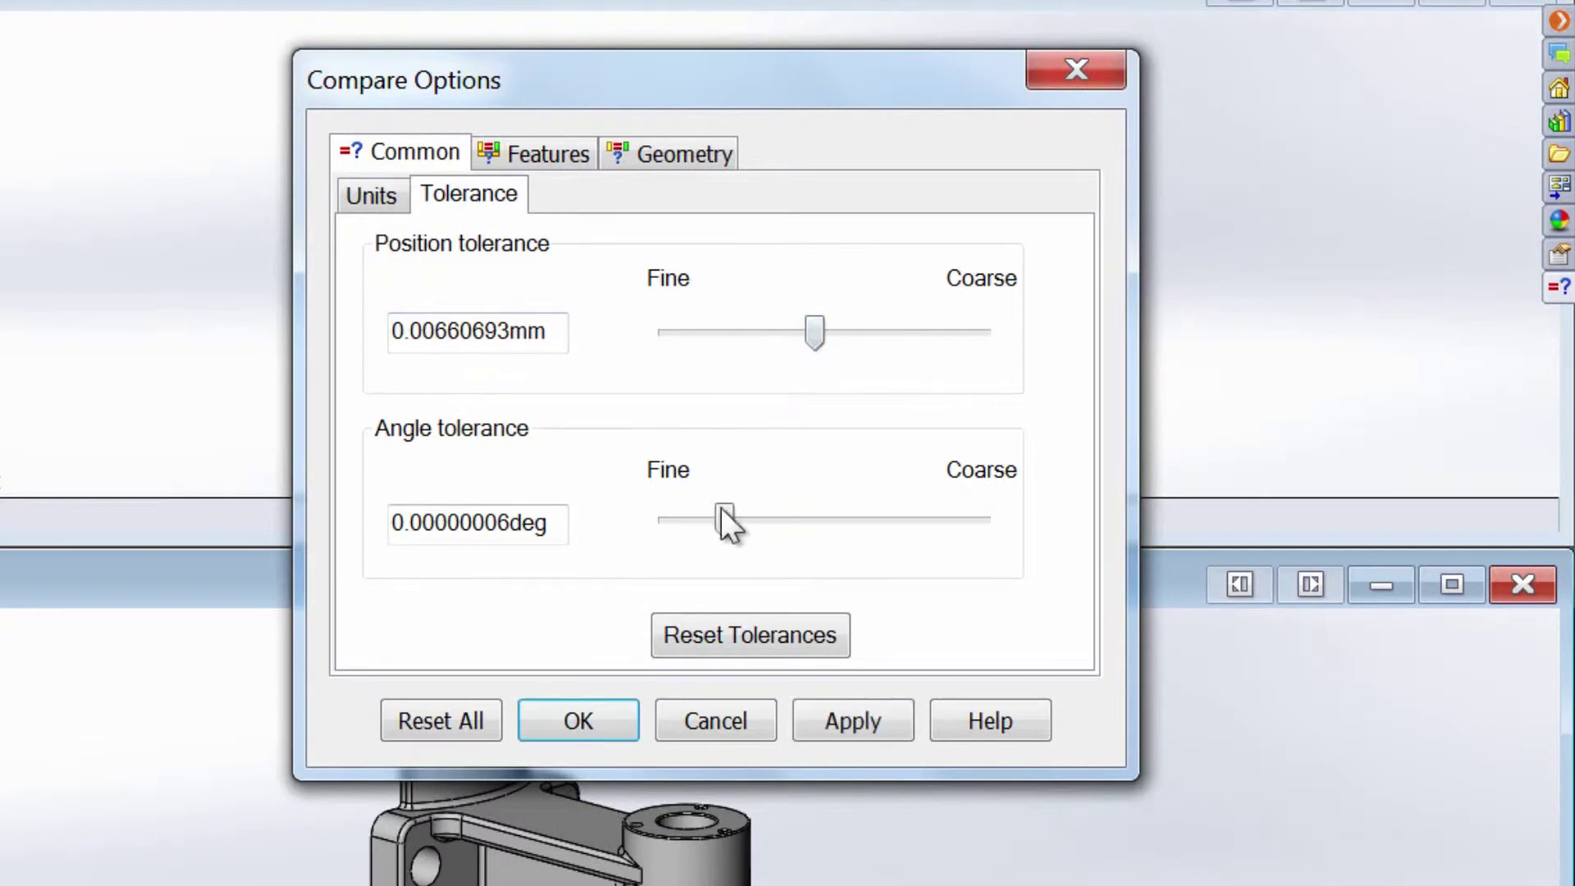
drag(722, 519, 825, 532)
drag(805, 535, 810, 524)
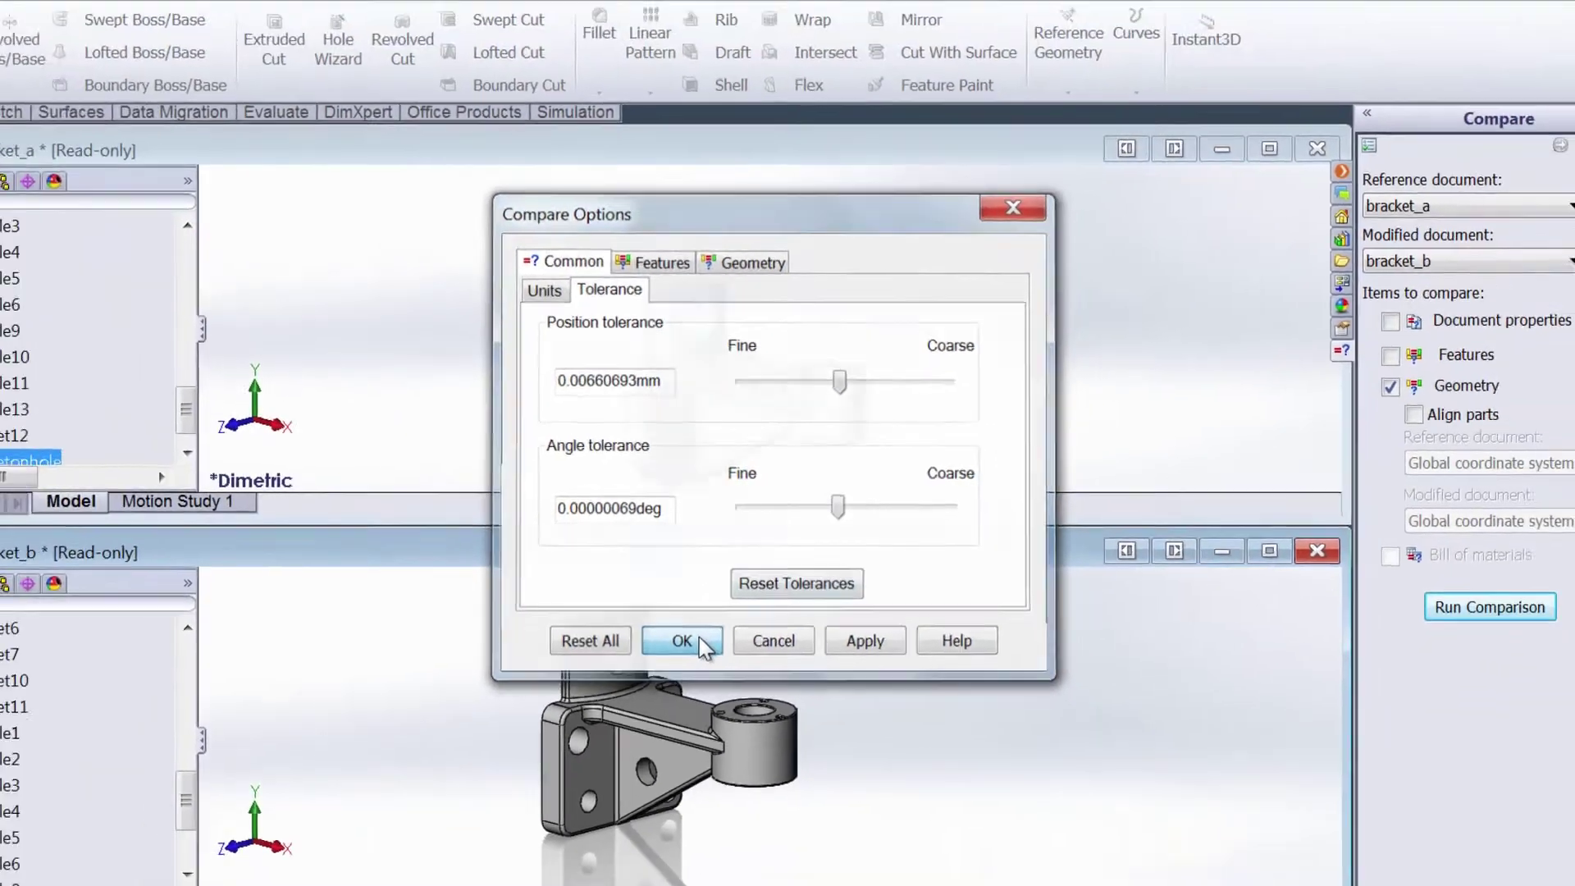
click(579, 721)
Run the geometry comparison, then show the material removed, material added and common volume bodies in turn
click(1390, 598)
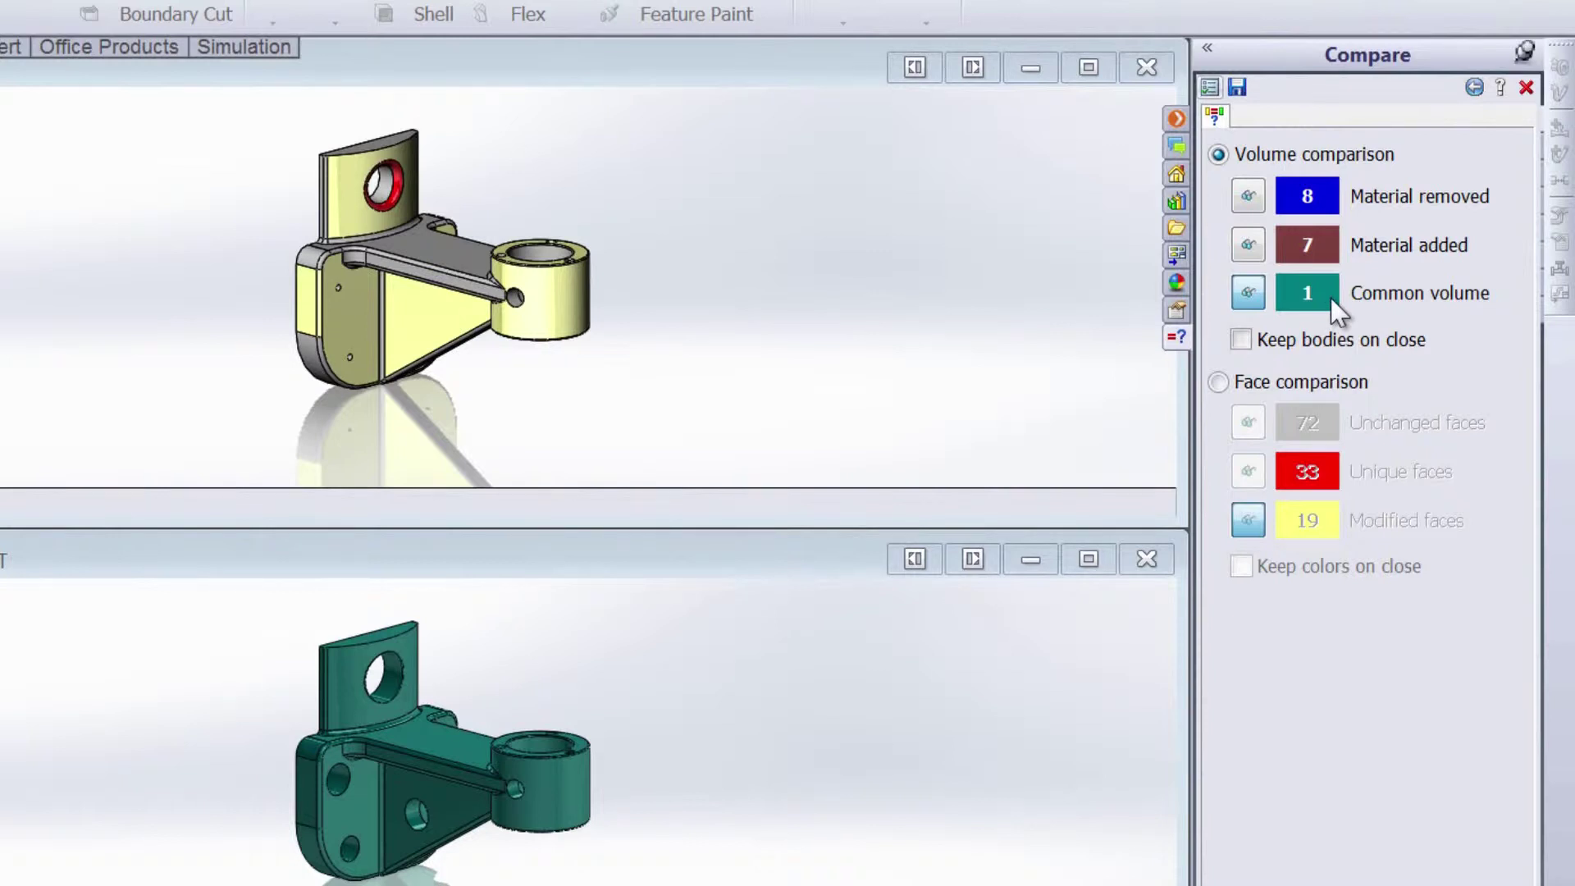
click(1249, 195)
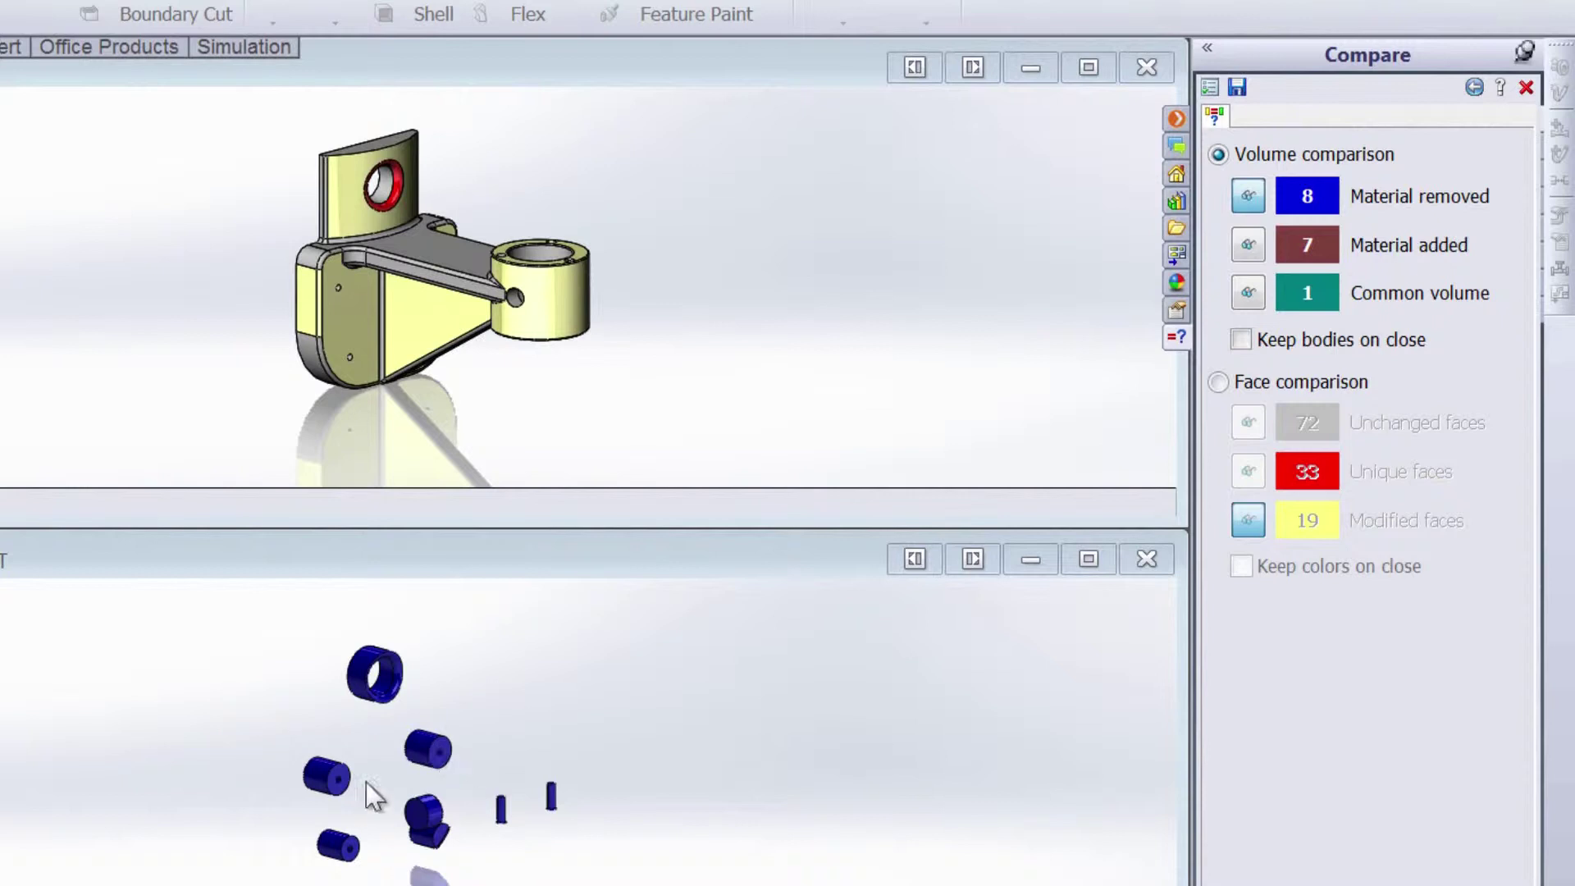
click(1248, 245)
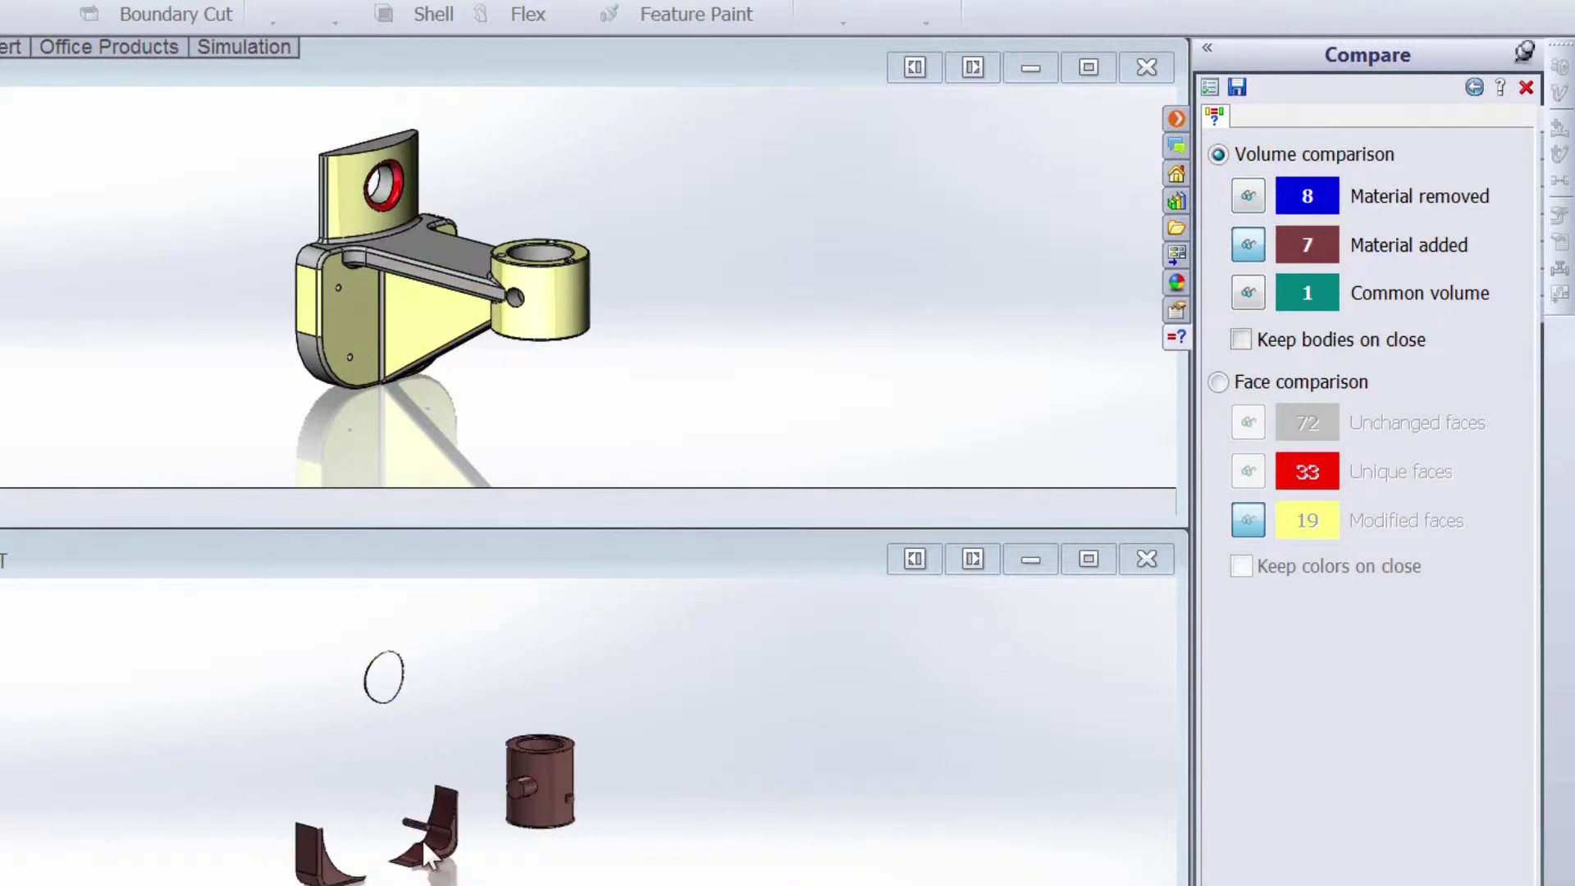
click(1248, 293)
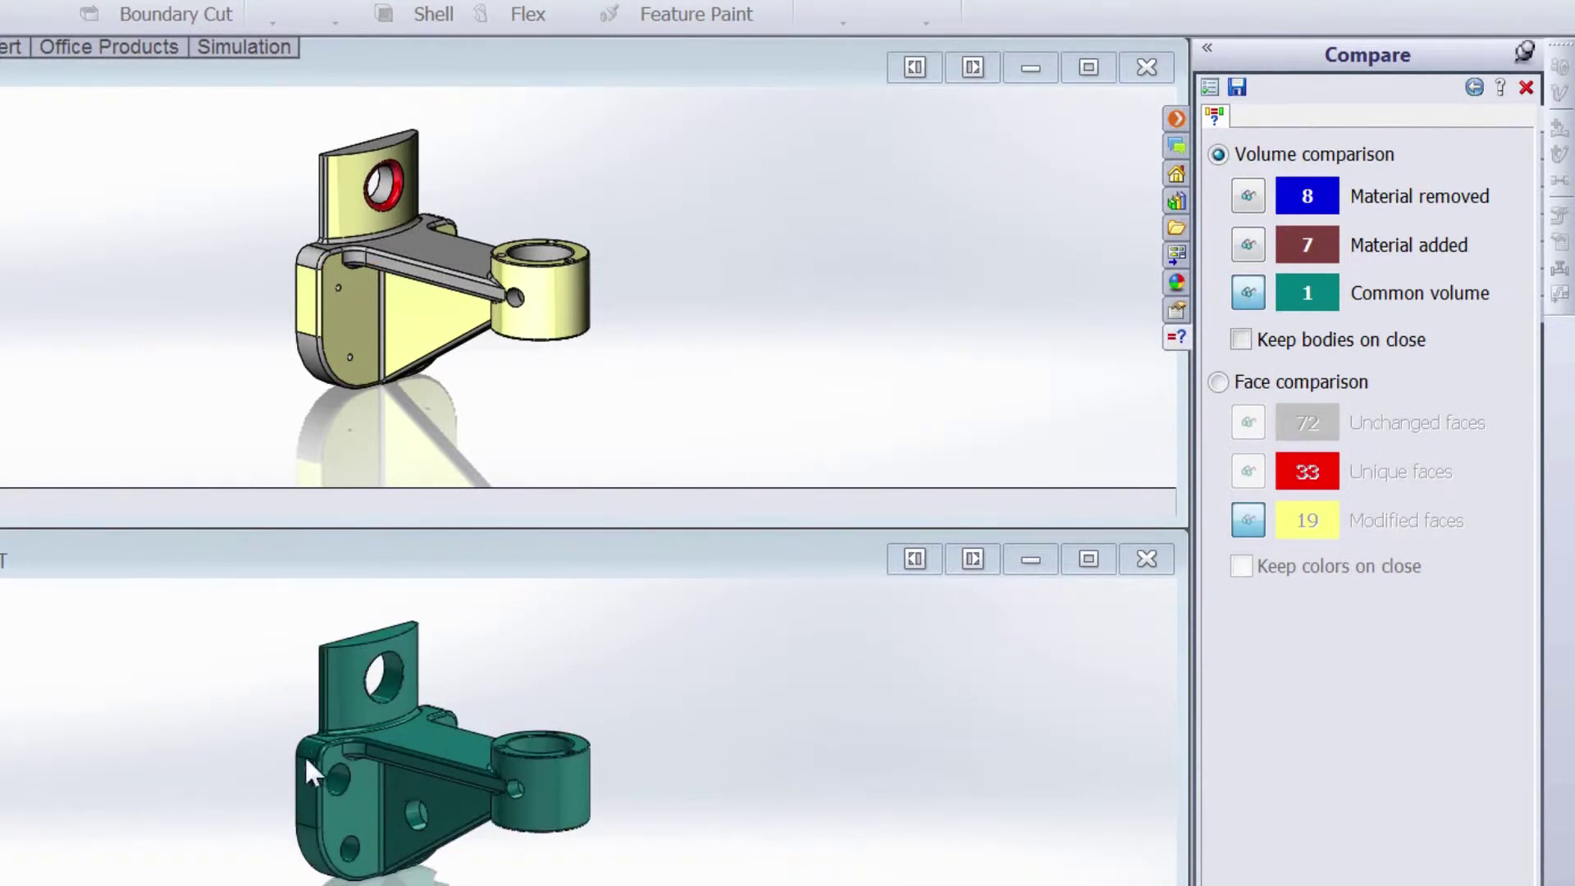
Switch to face comparison and show unchanged faces in grey, unique in red and modified in yellow
click(1217, 381)
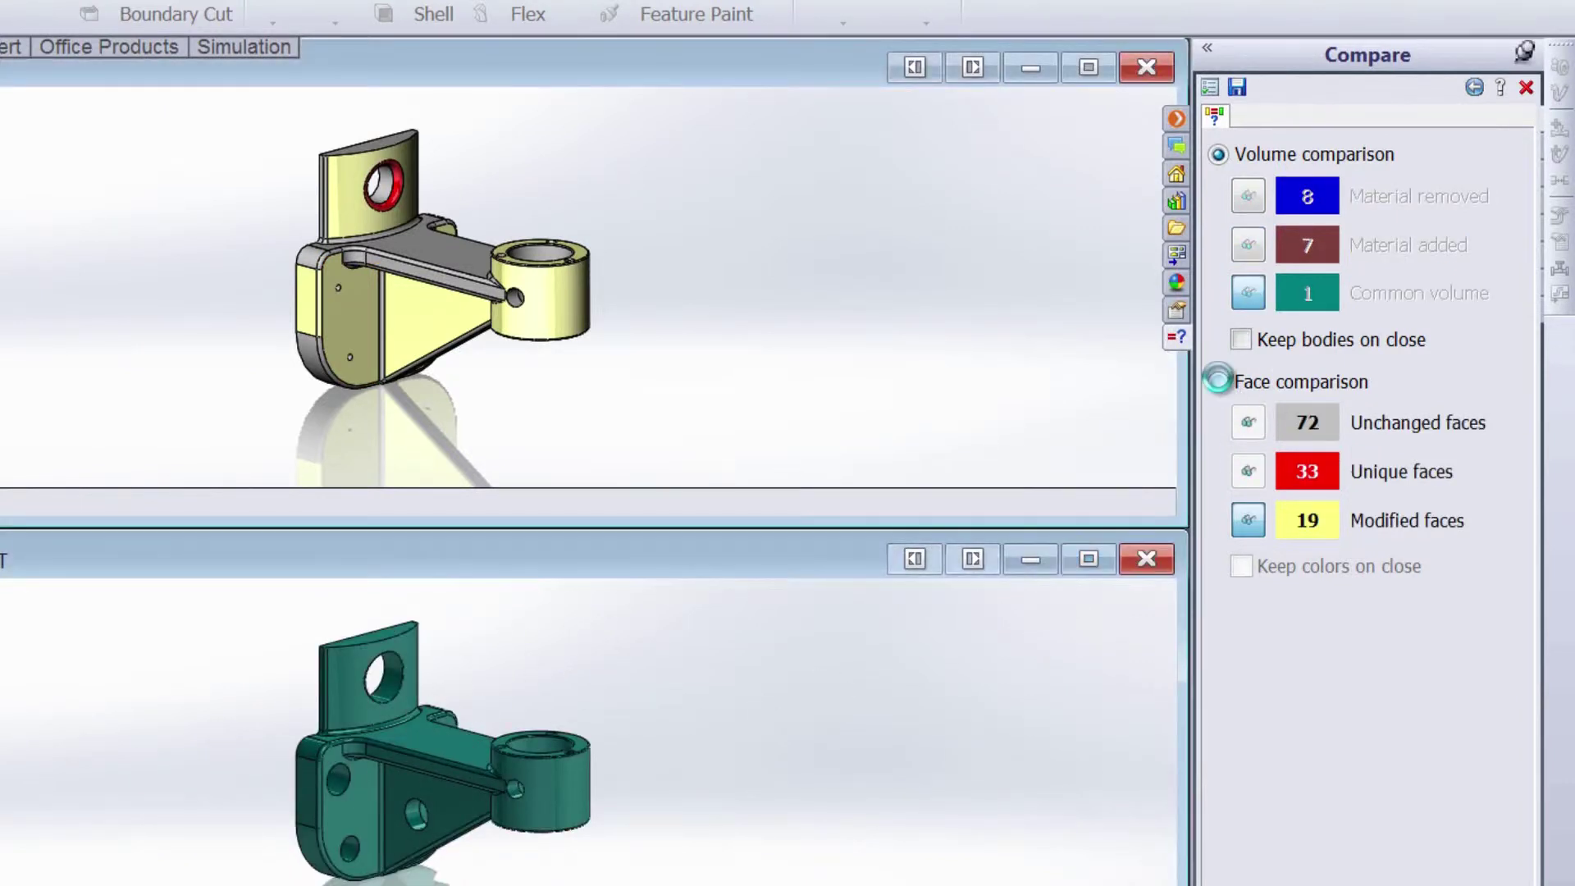
click(1247, 423)
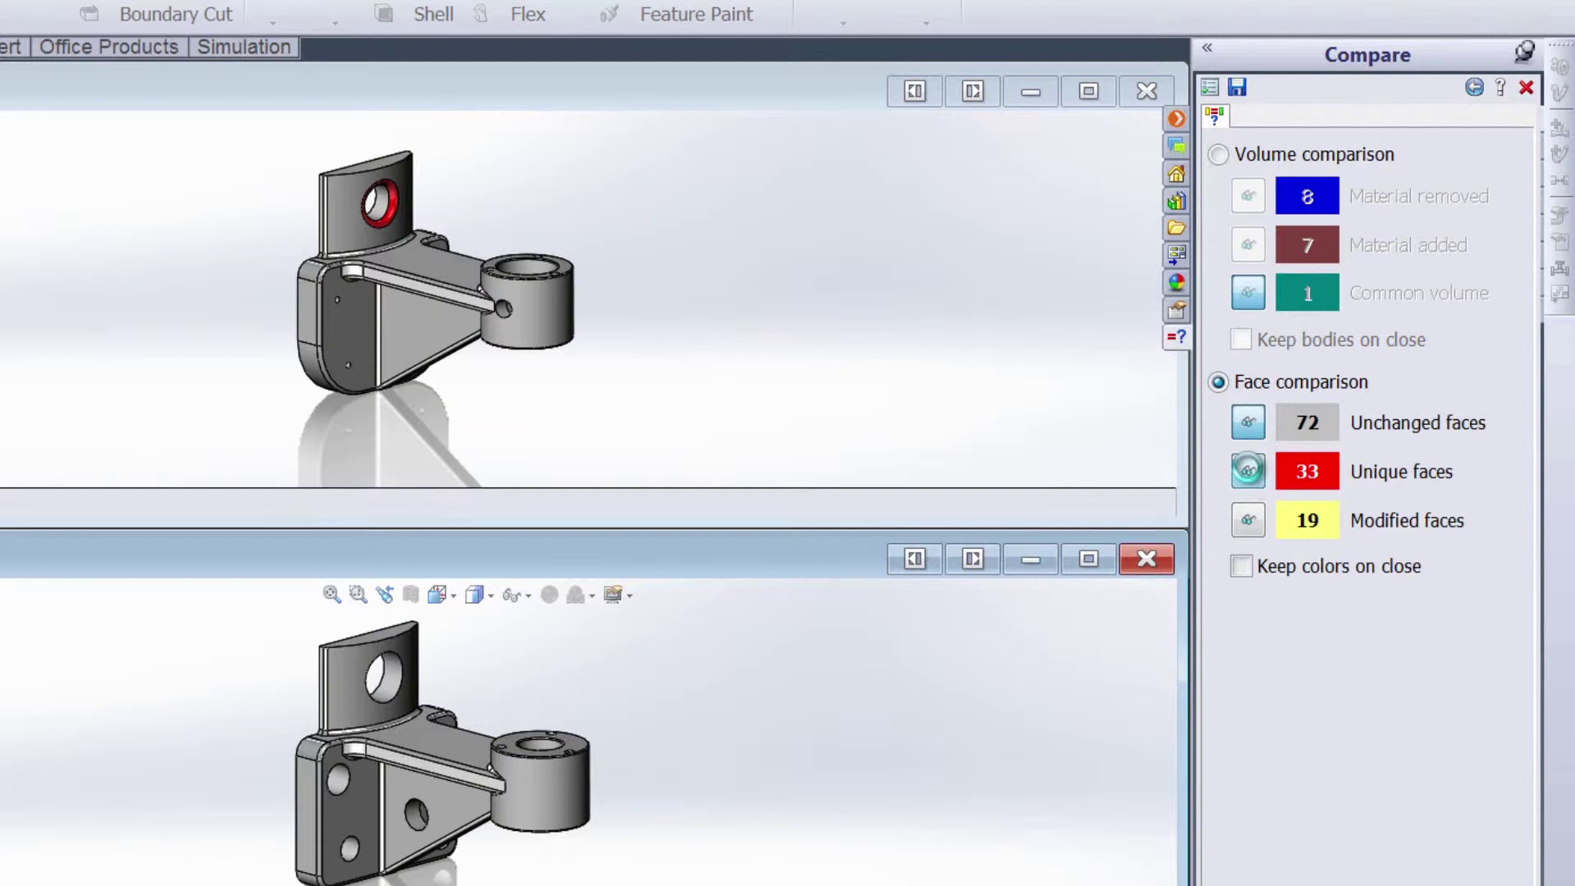
click(1248, 470)
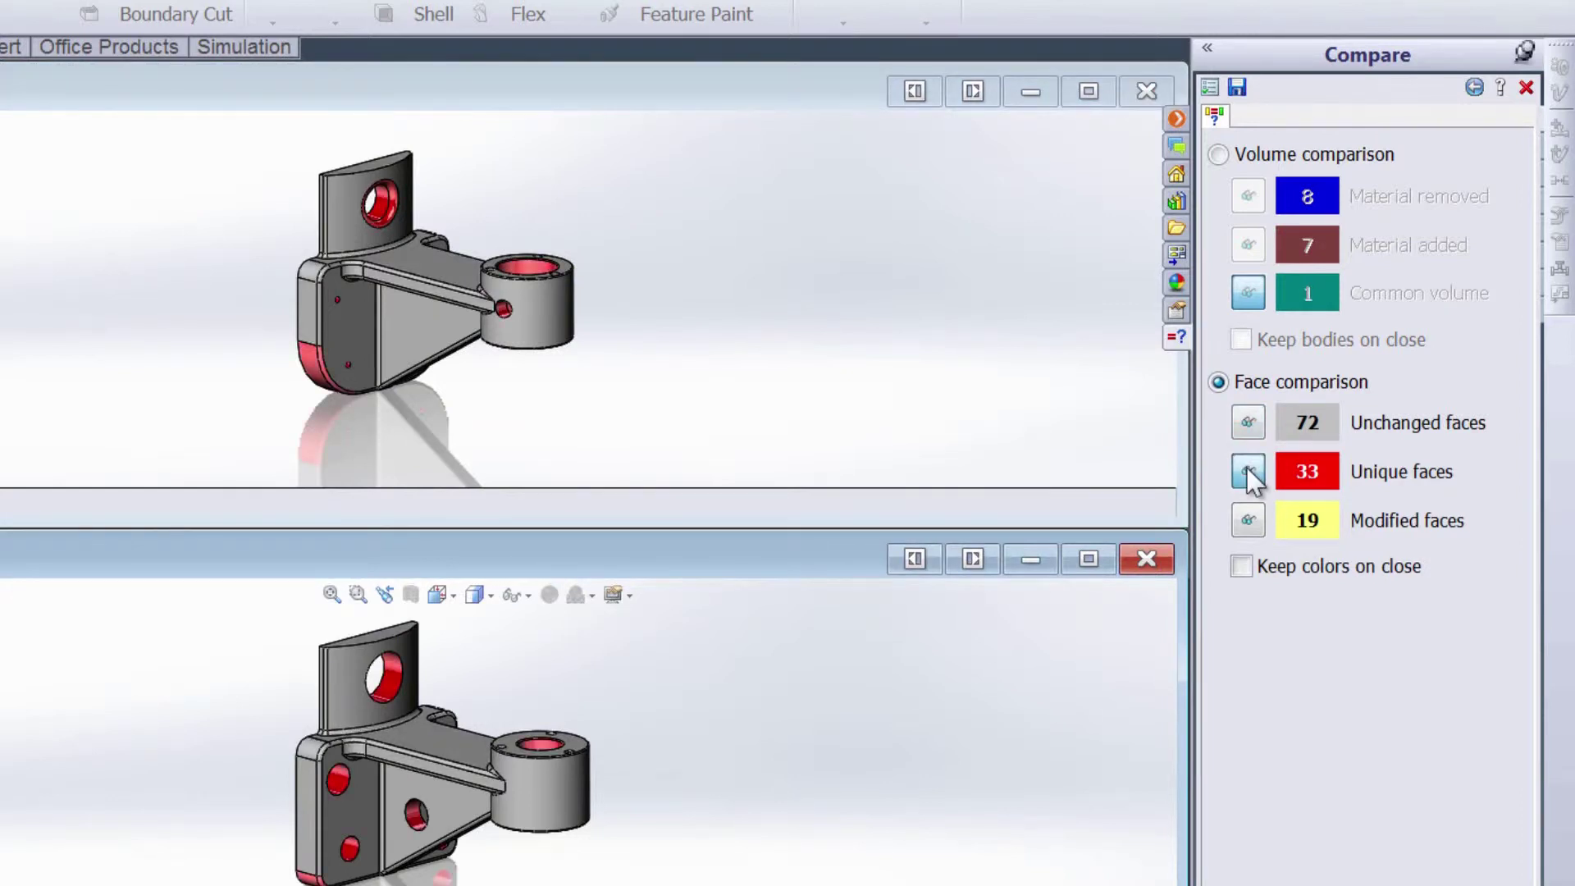
click(1248, 519)
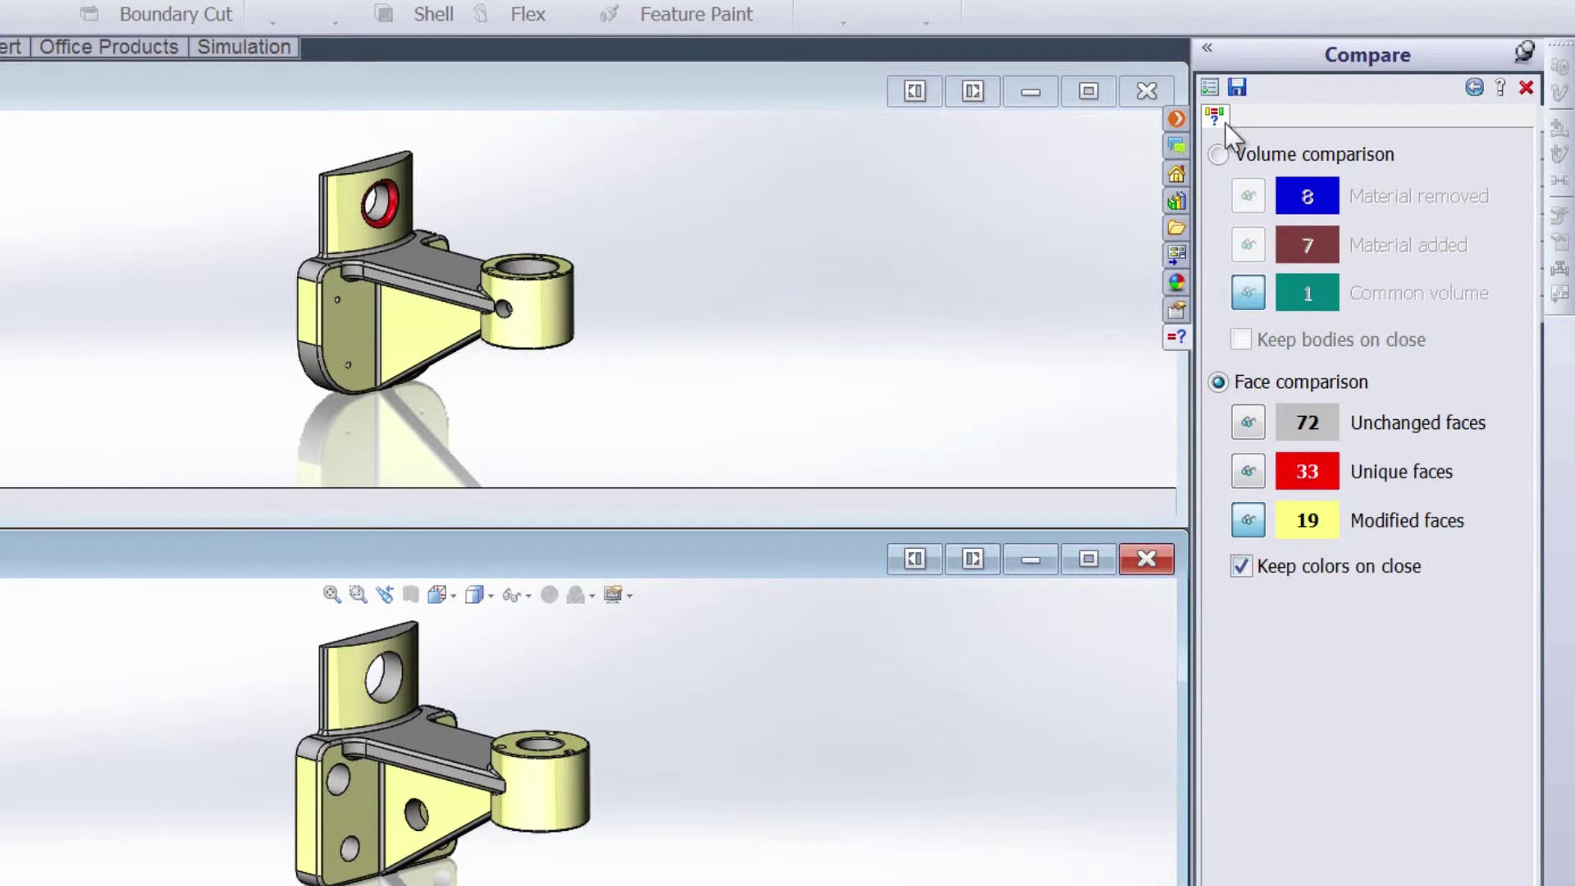
click(1212, 84)
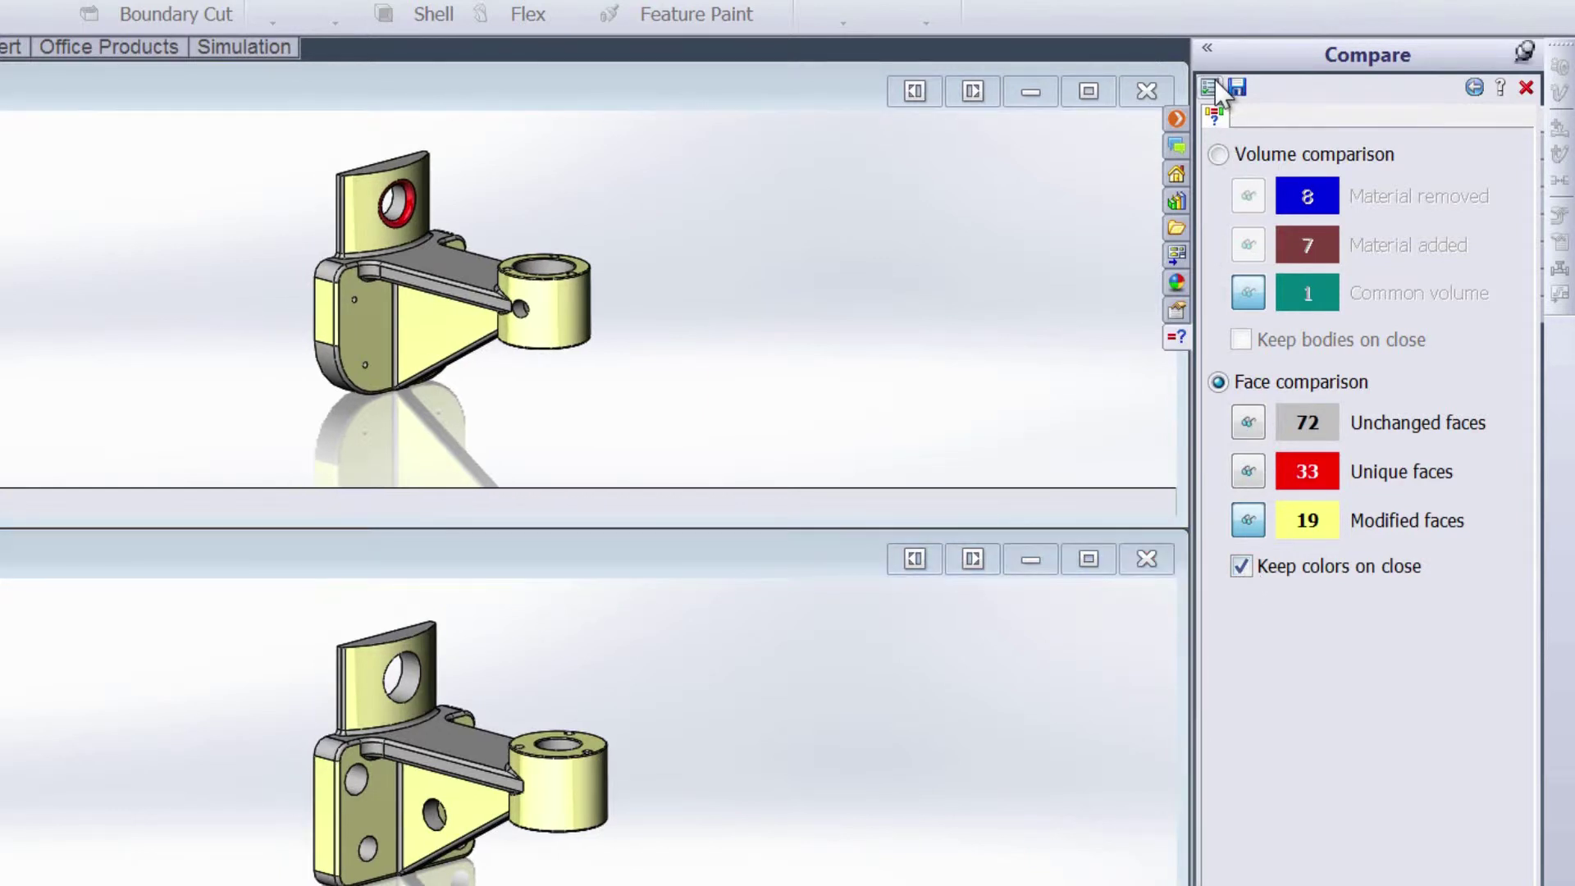
Replace the geometry report's views with only Right and Trimetric
click(1214, 82)
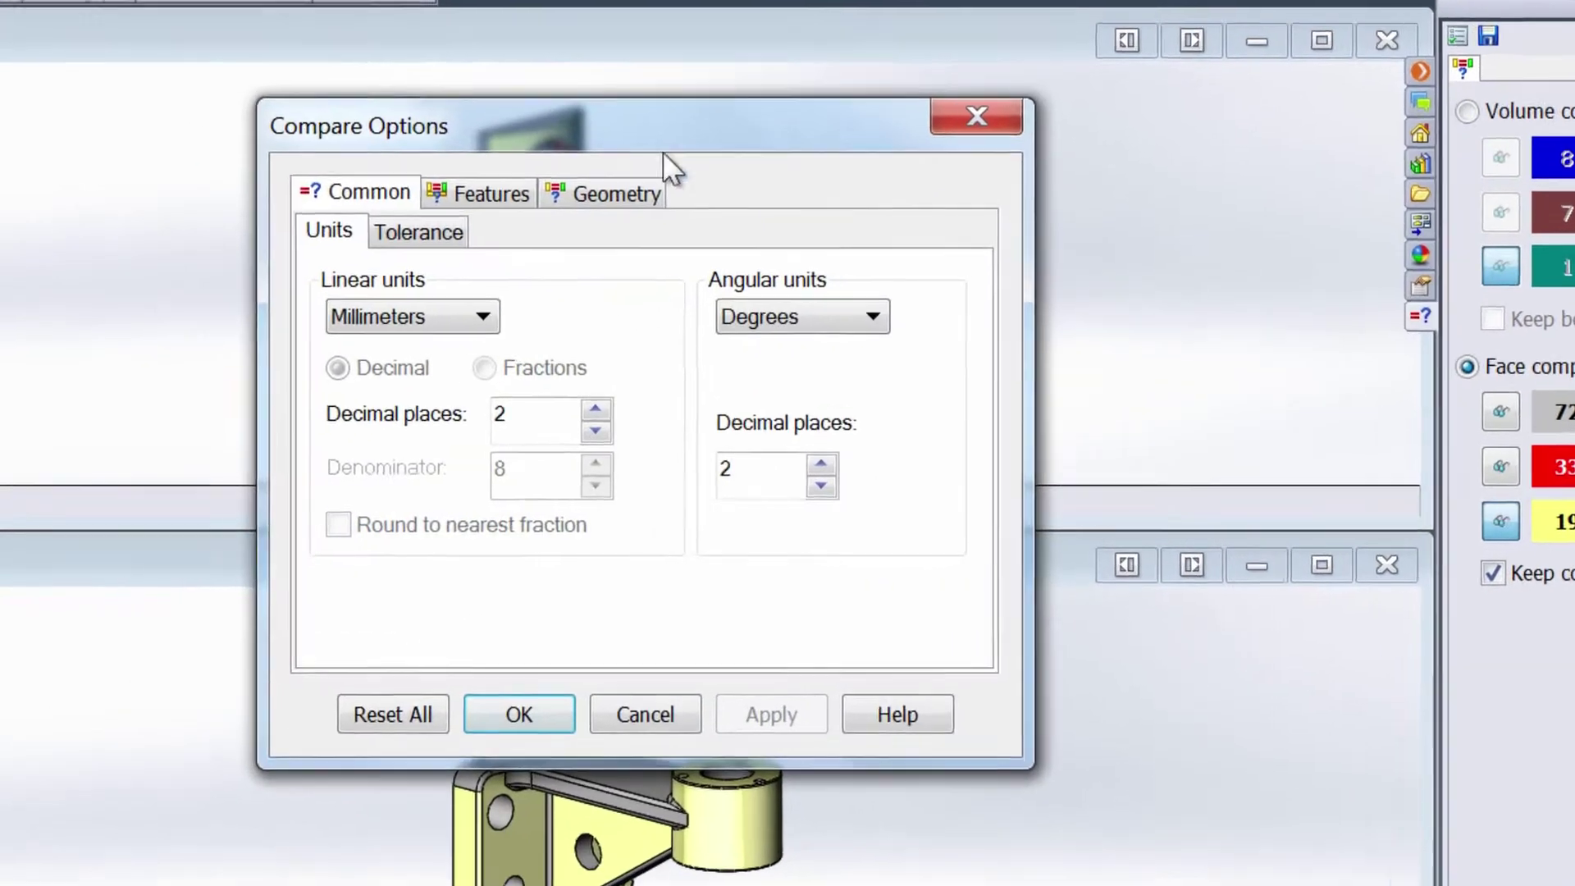
click(463, 226)
click(576, 216)
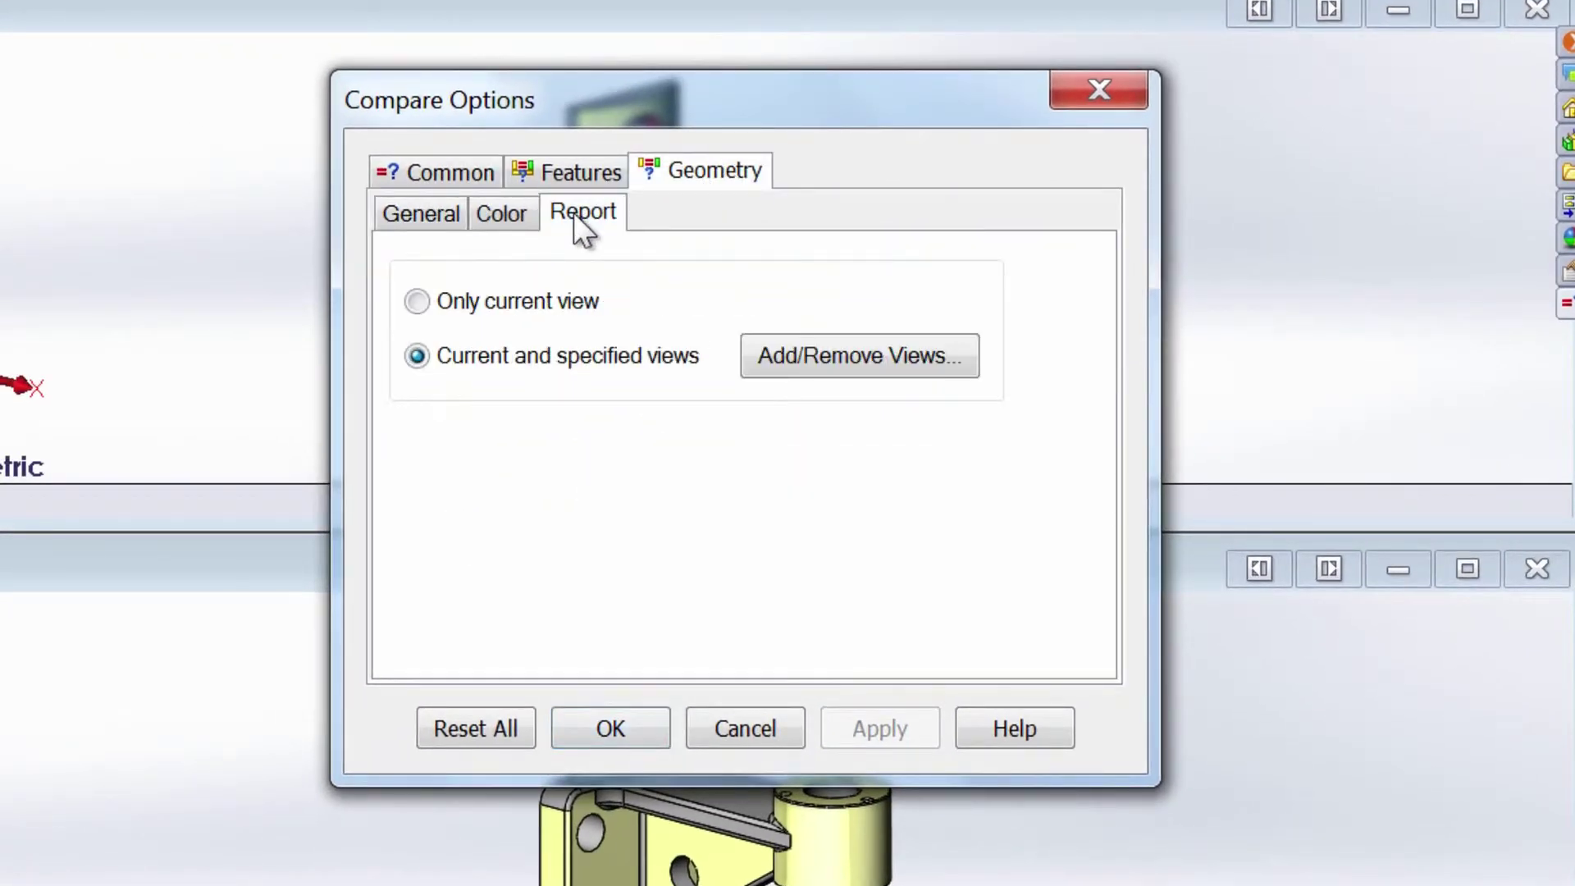
click(853, 354)
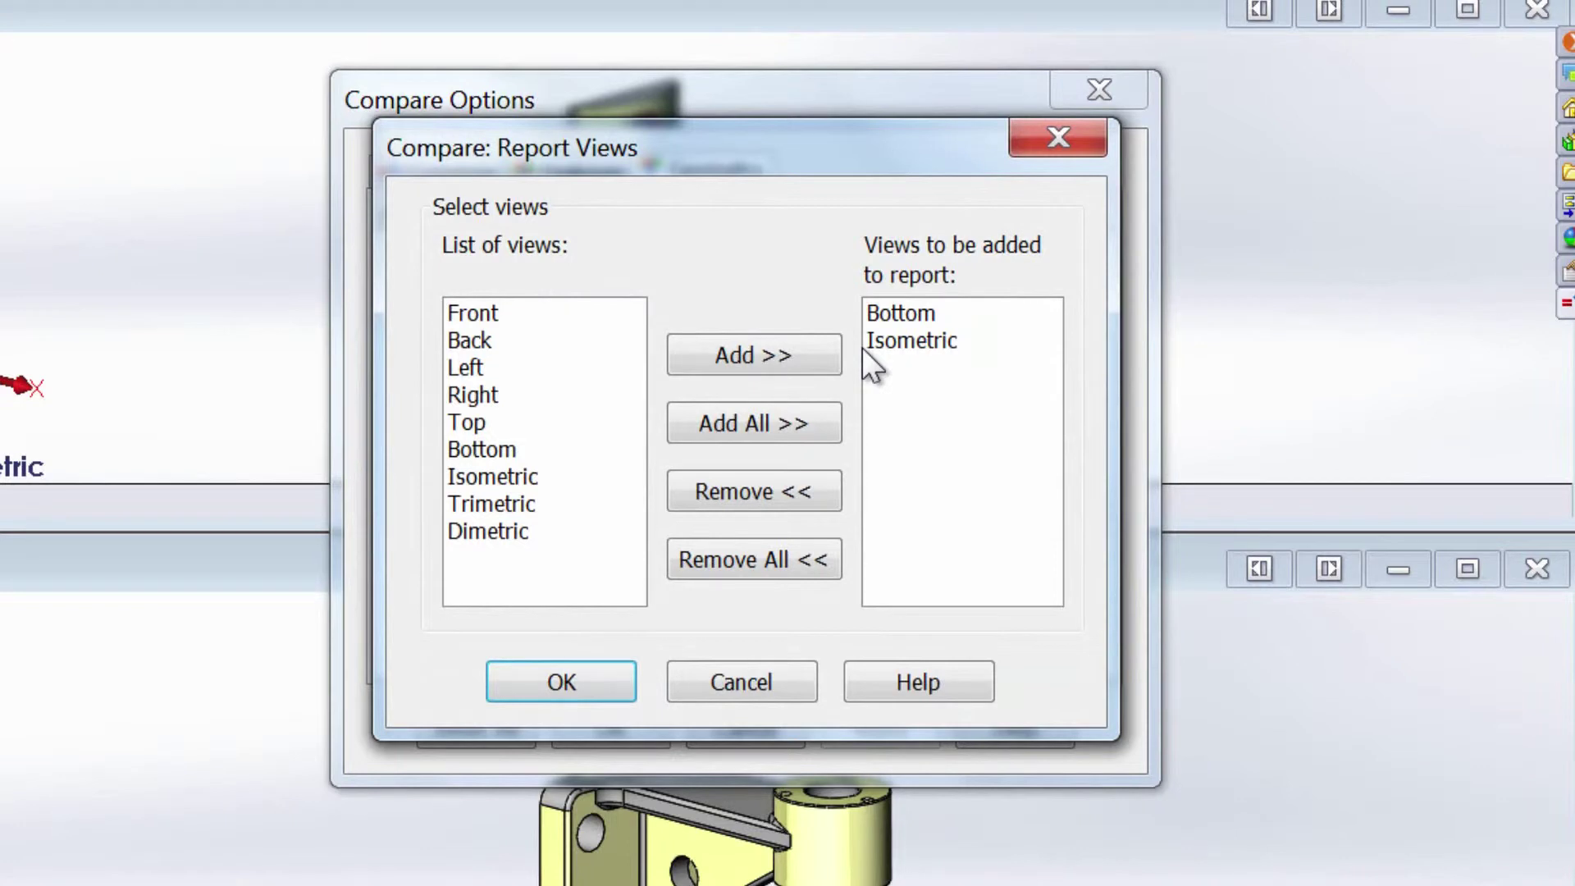
click(809, 561)
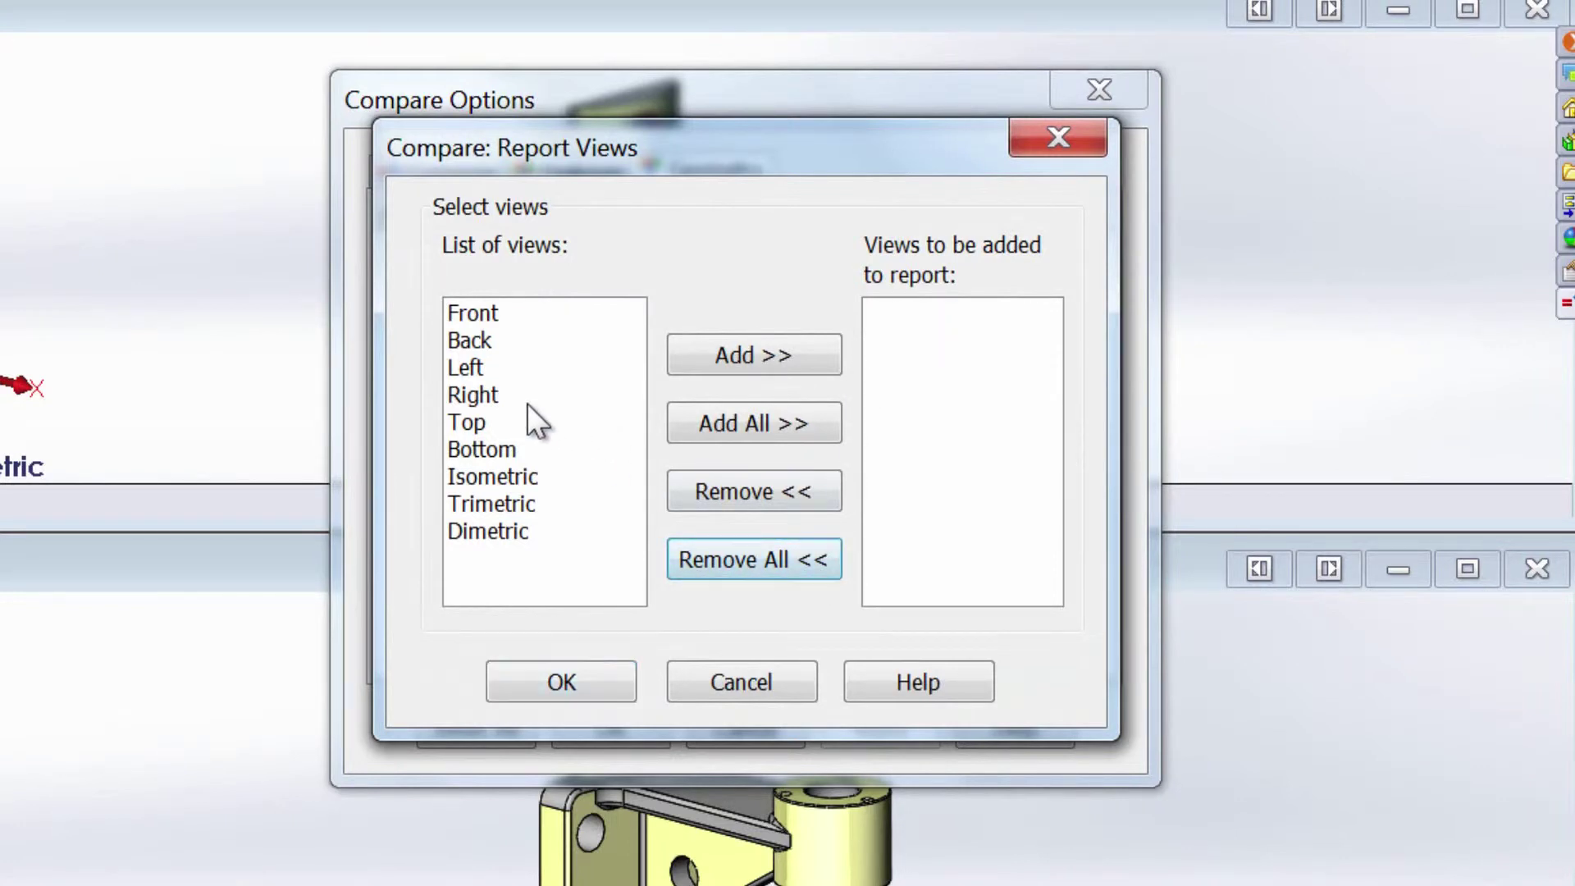
click(475, 395)
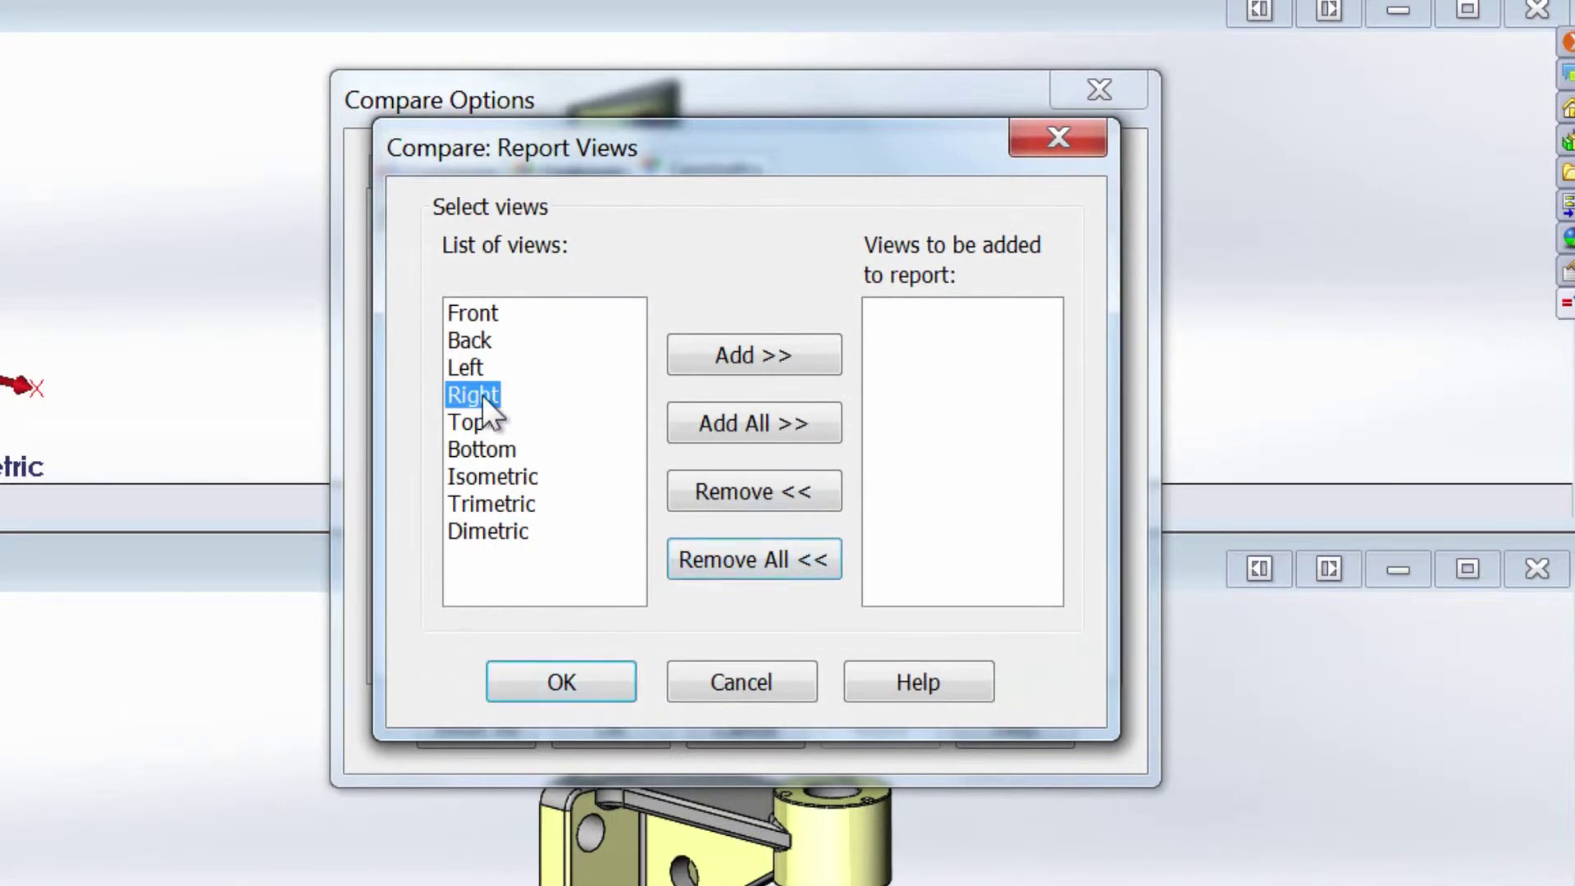
ctrl+click(489, 502)
click(824, 353)
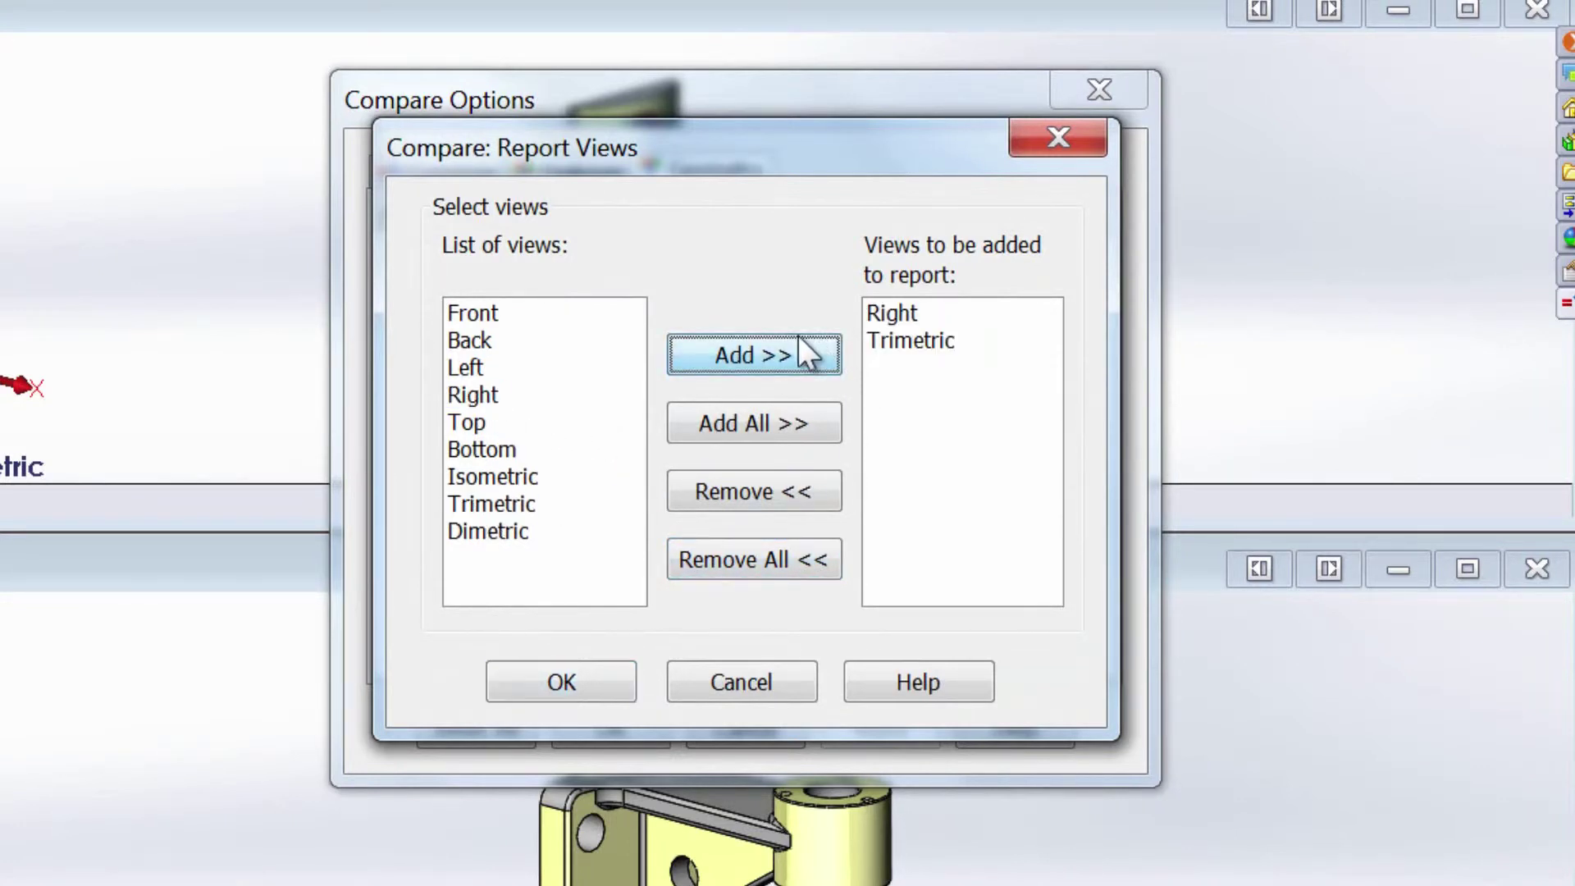
click(585, 681)
click(579, 722)
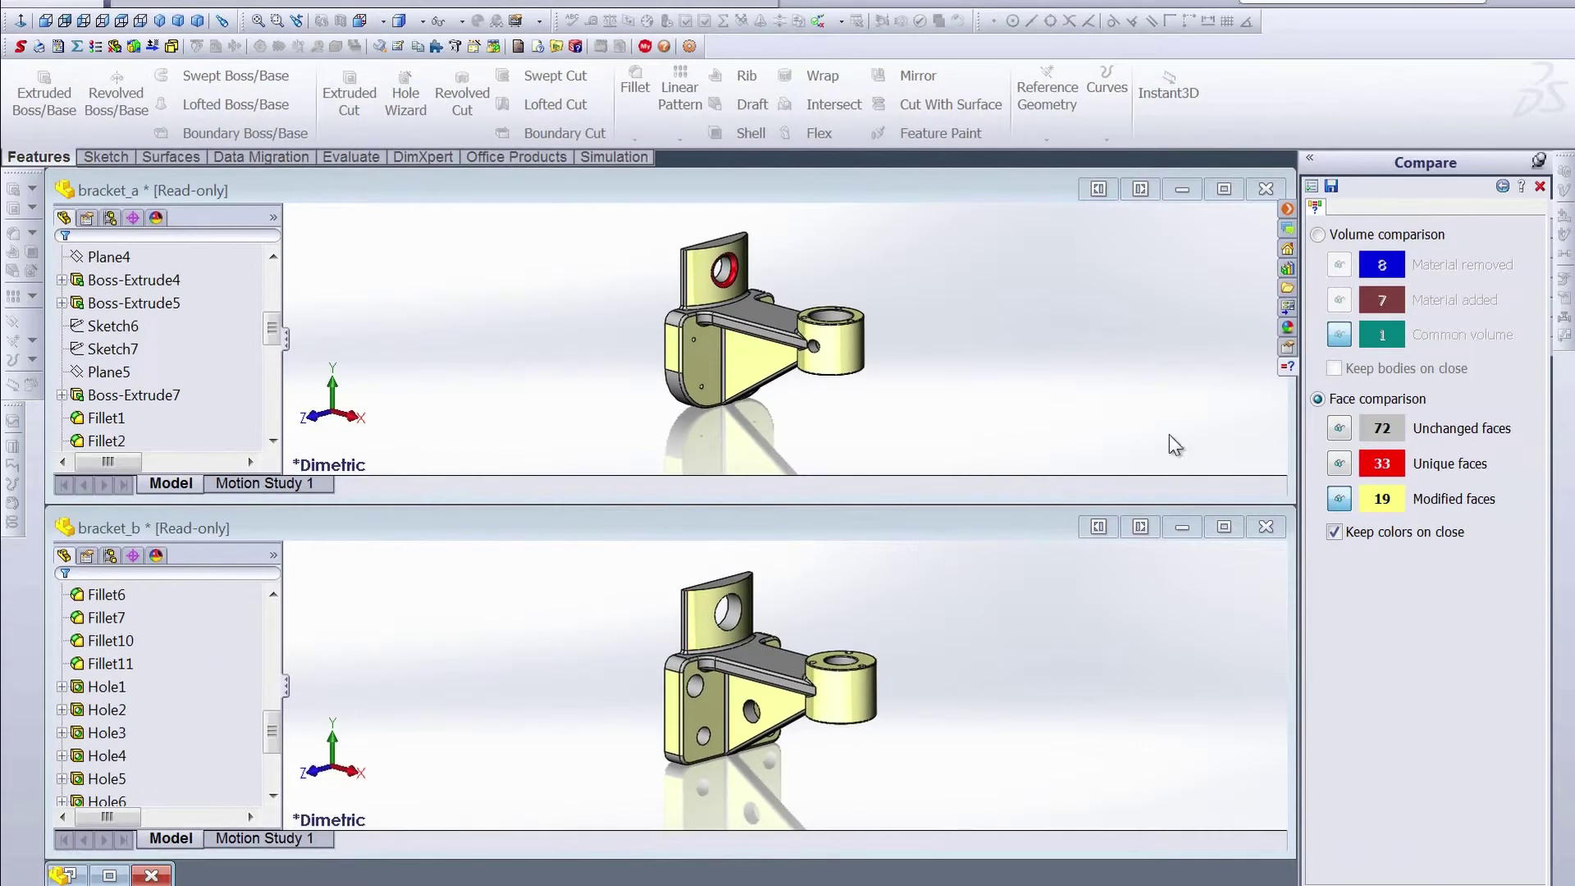
Save the report as 'Geometry Report Bracket A and B' with view-on-save enabled
click(1333, 188)
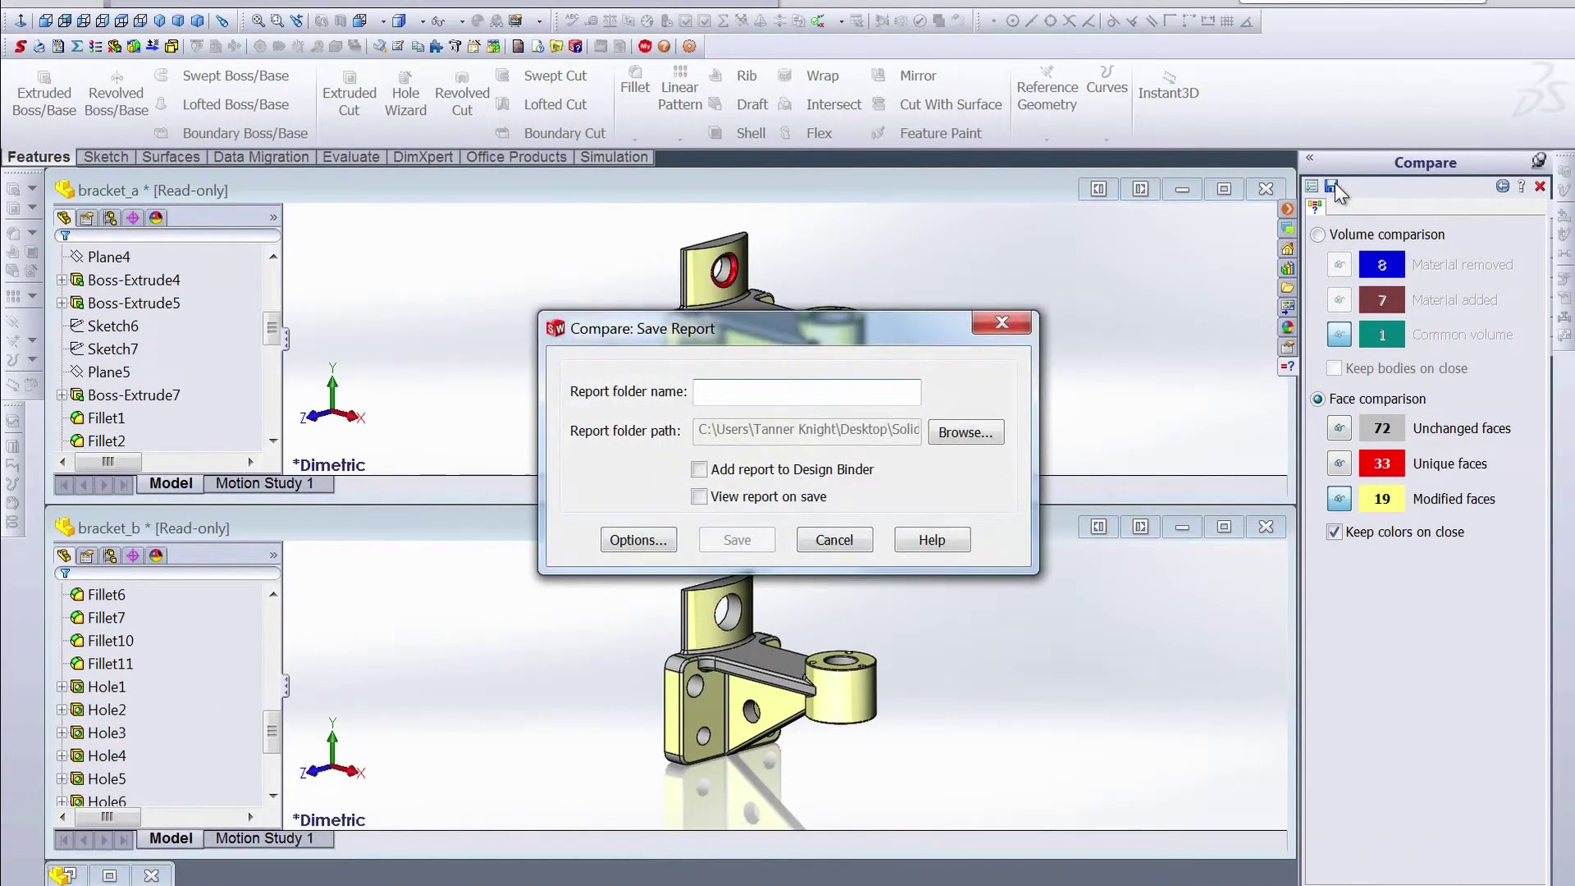
text(Geometry Repo)
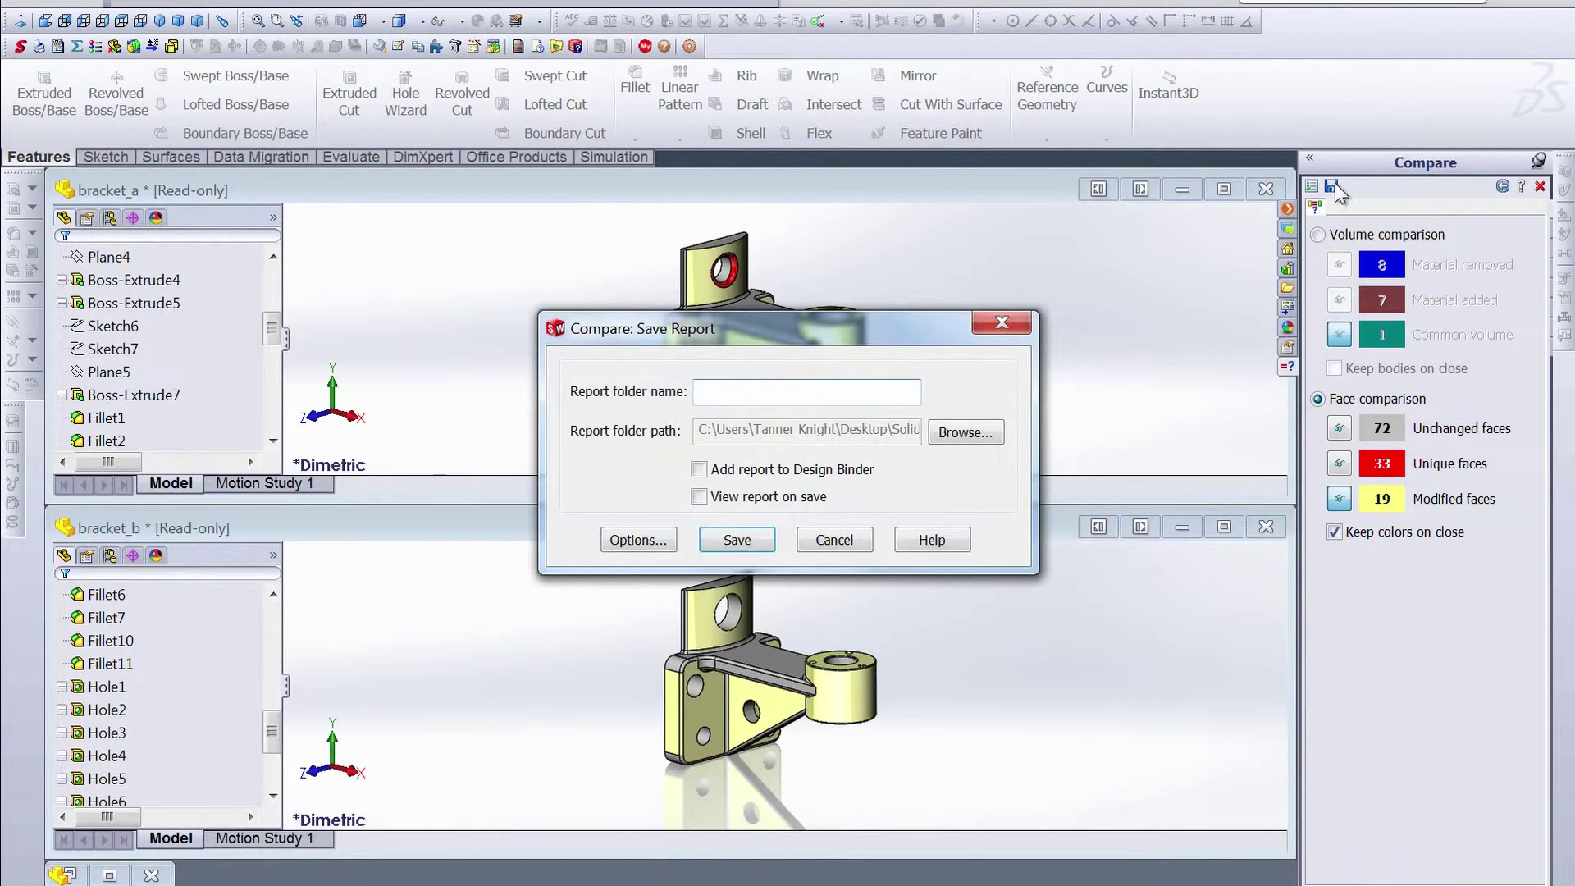
text(rt Bracket A and B)
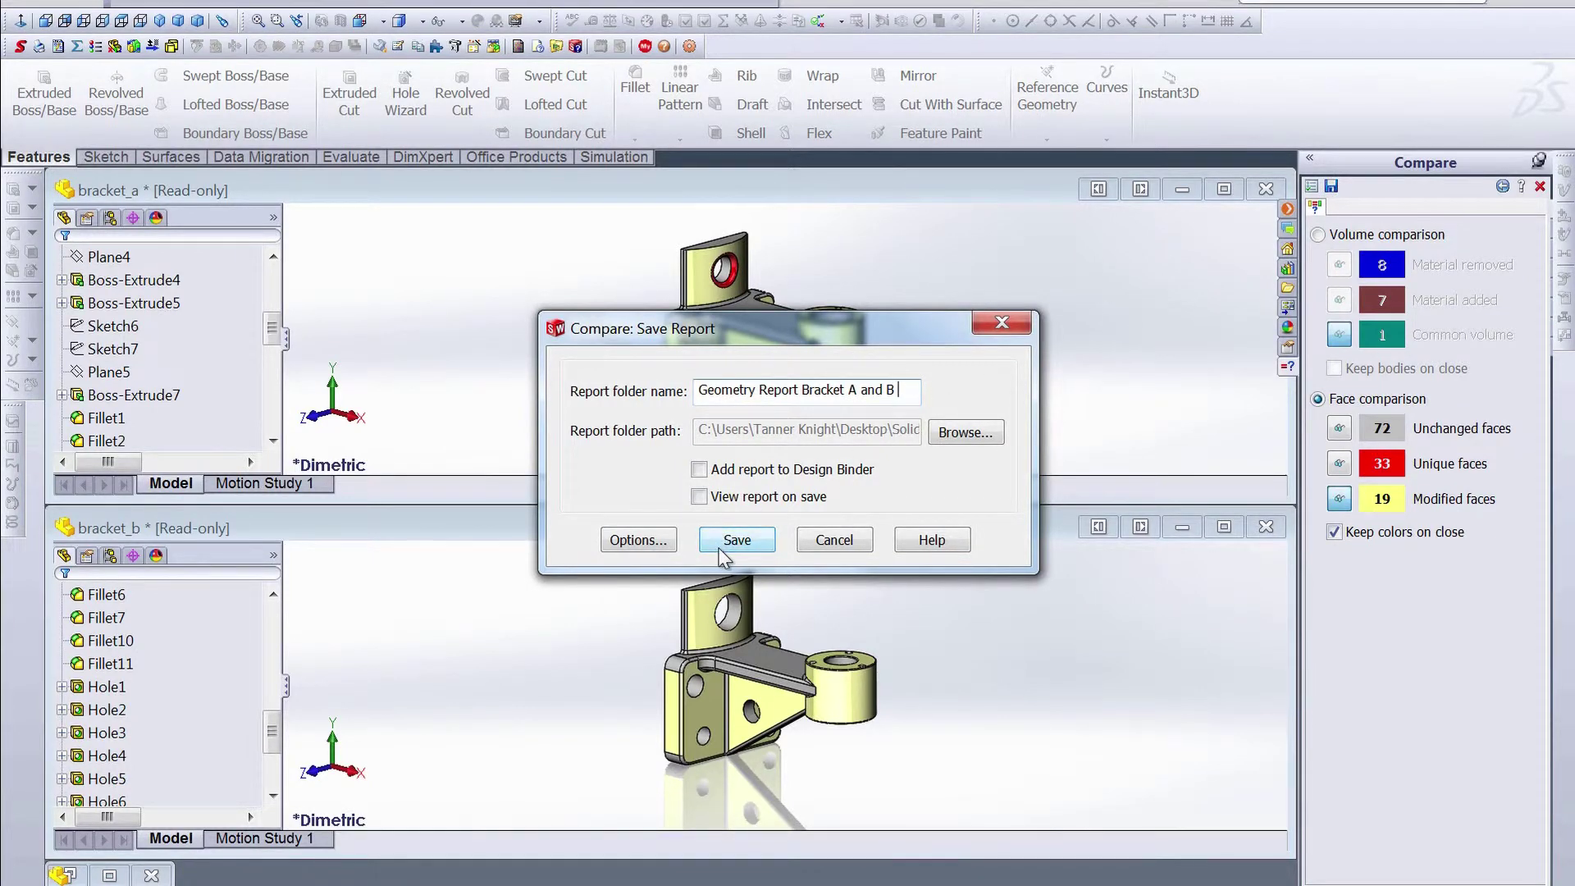
click(696, 497)
click(736, 539)
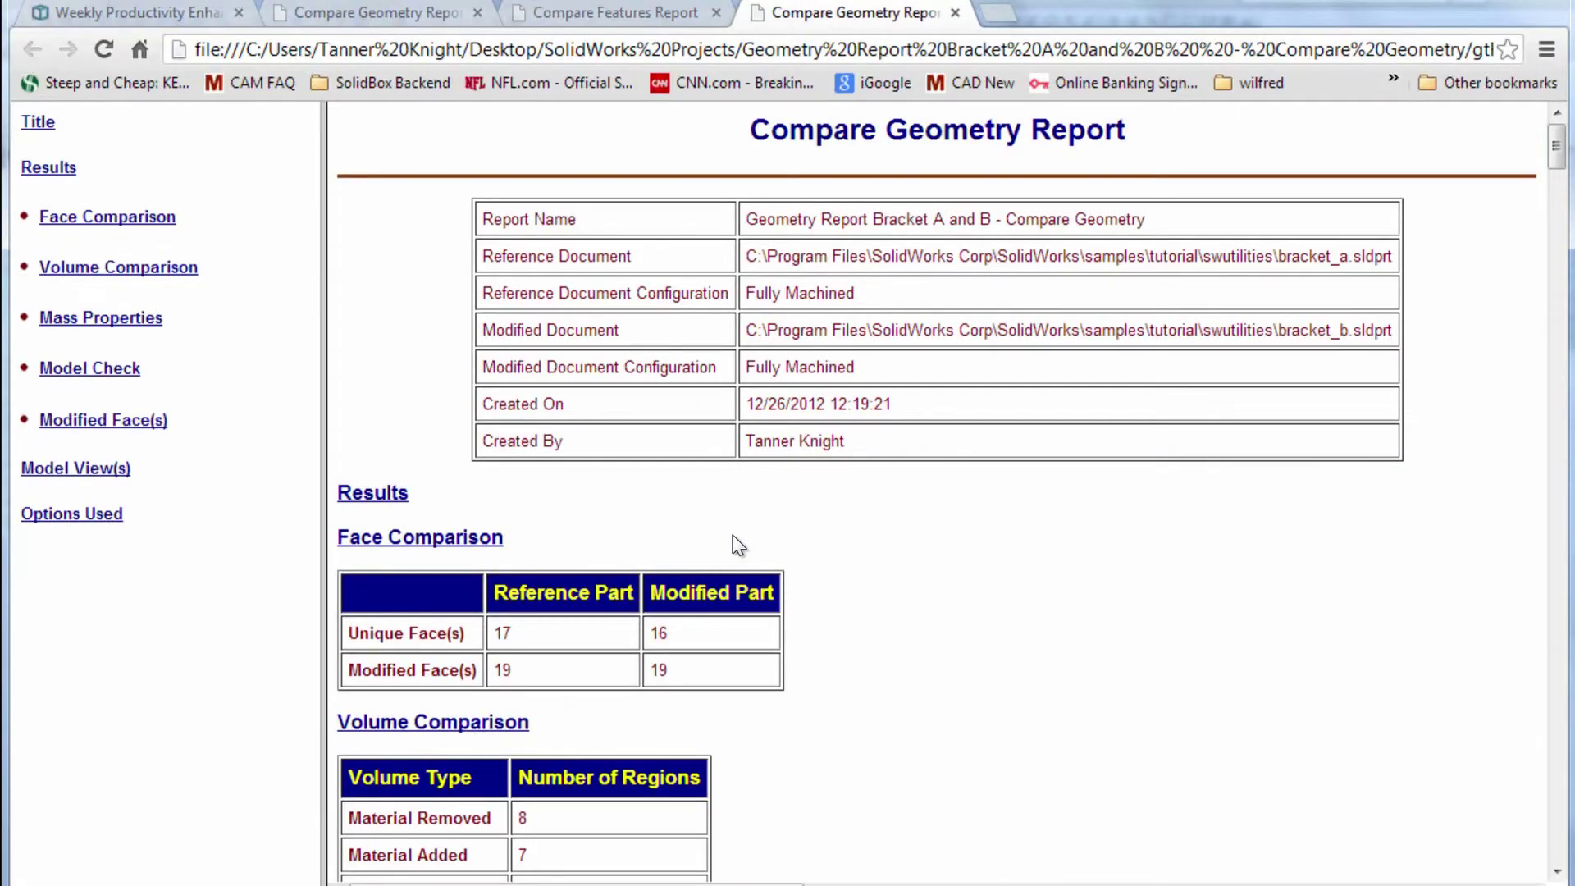
Flip between the Compare Features and Compare Geometry report pages and scroll through the geometry report
click(645, 27)
click(780, 23)
scroll(1214, 213, down, 1)
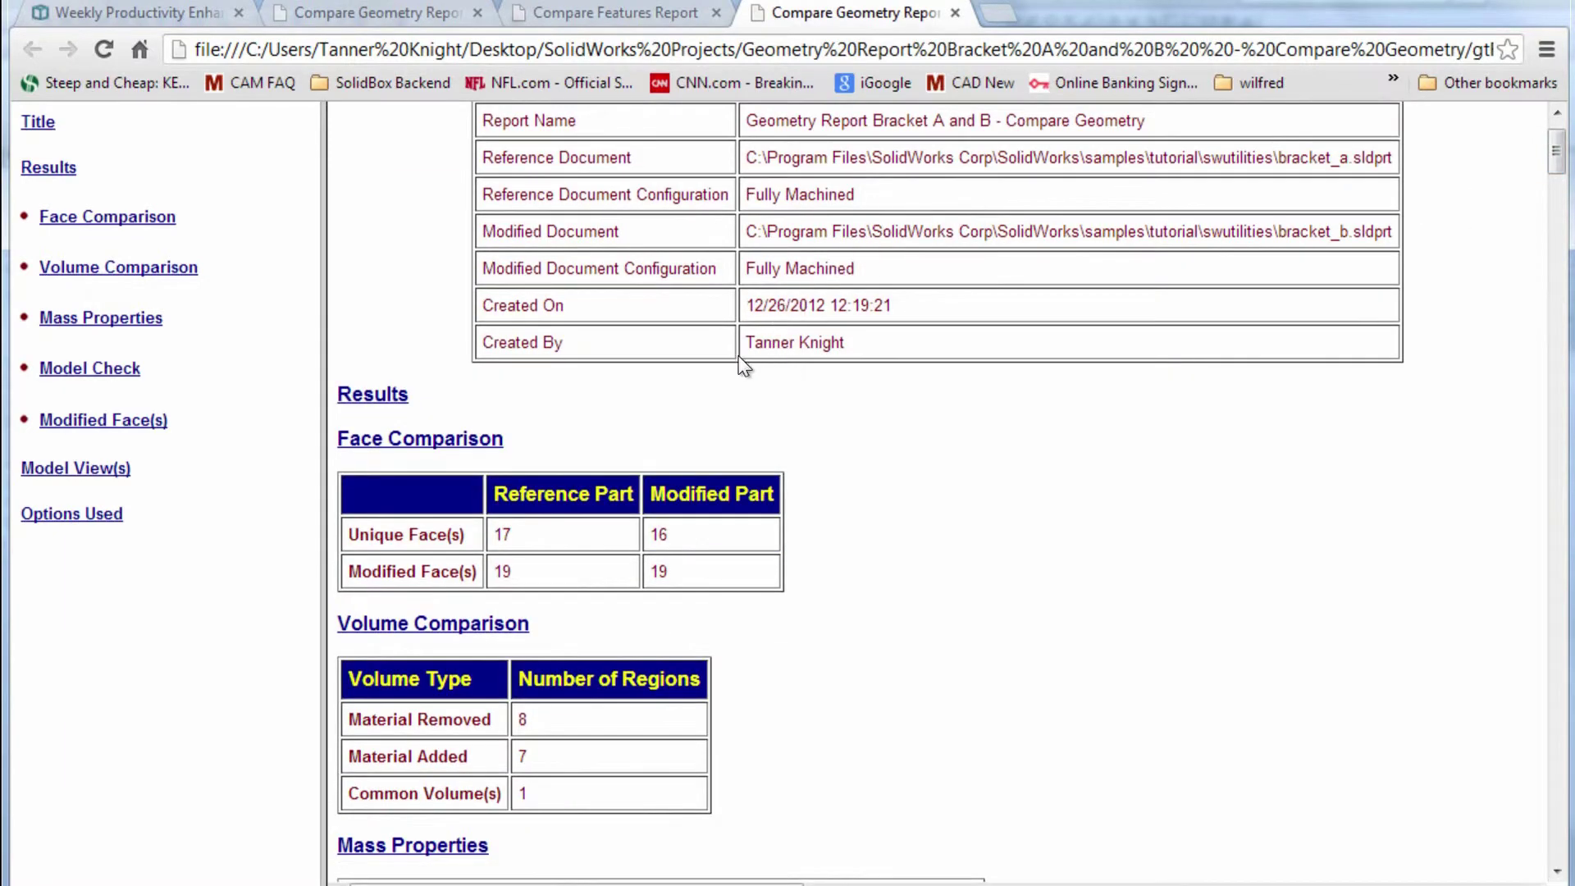
scroll(1231, 200, down, 2)
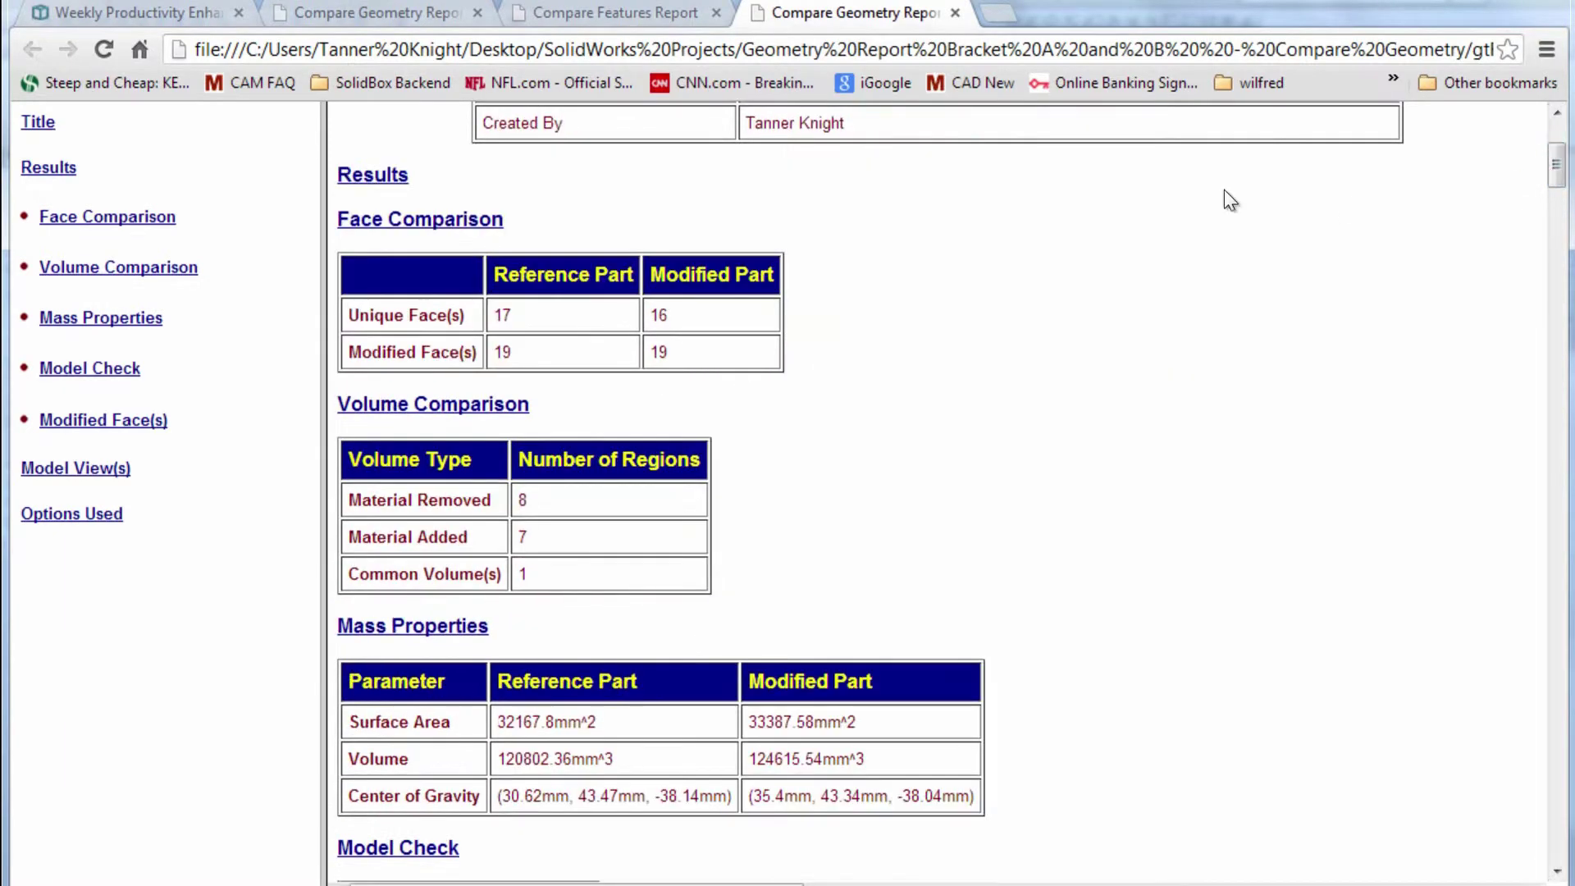
drag(1556, 174, 1557, 427)
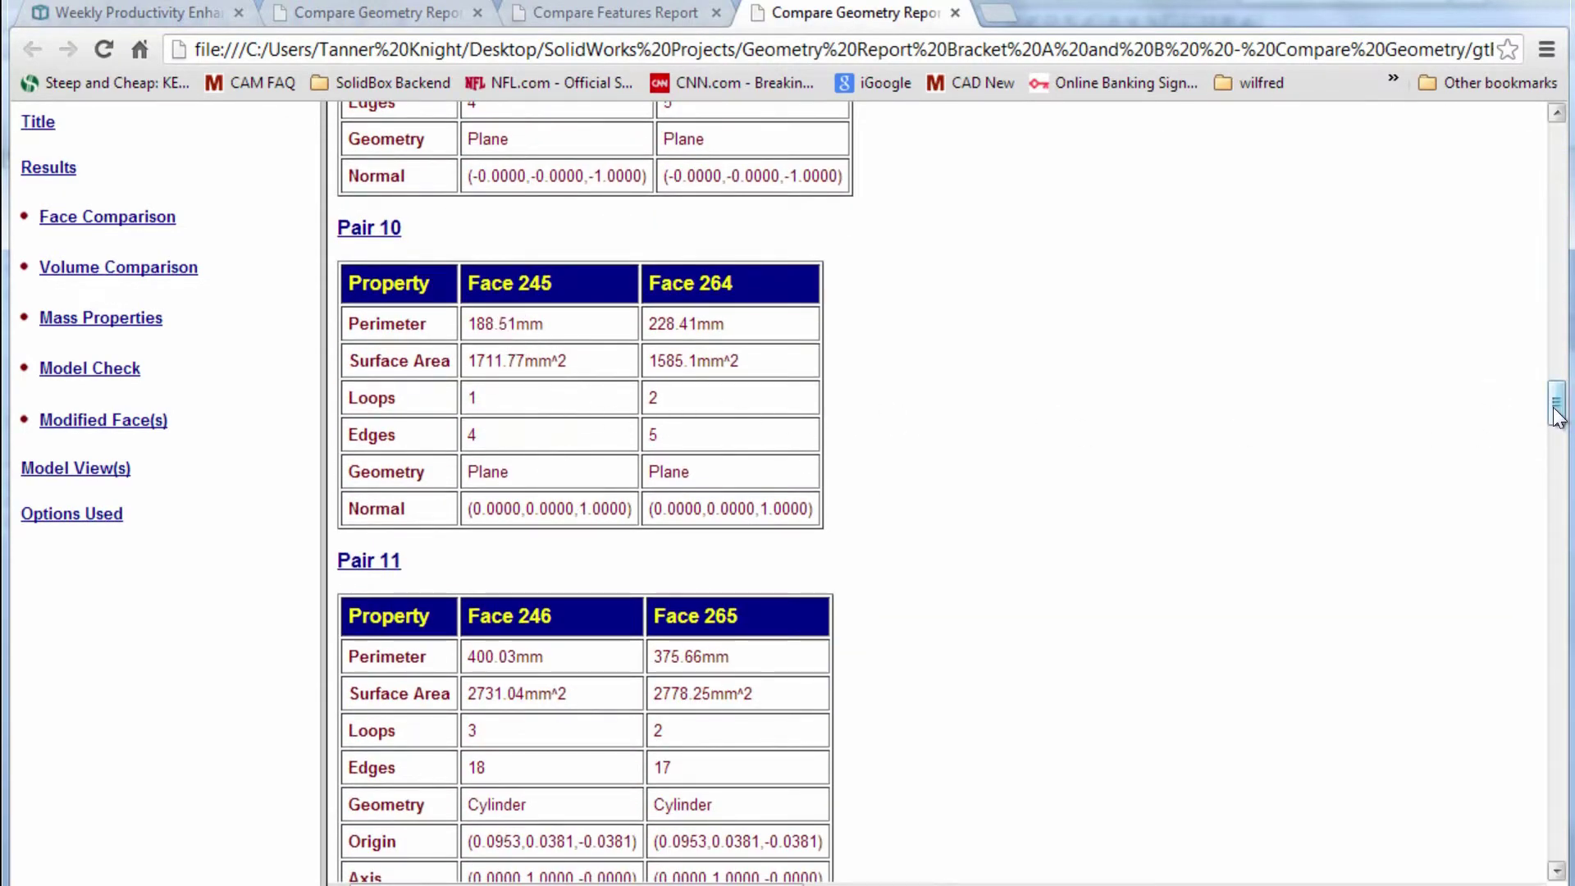
drag(1559, 417, 1559, 160)
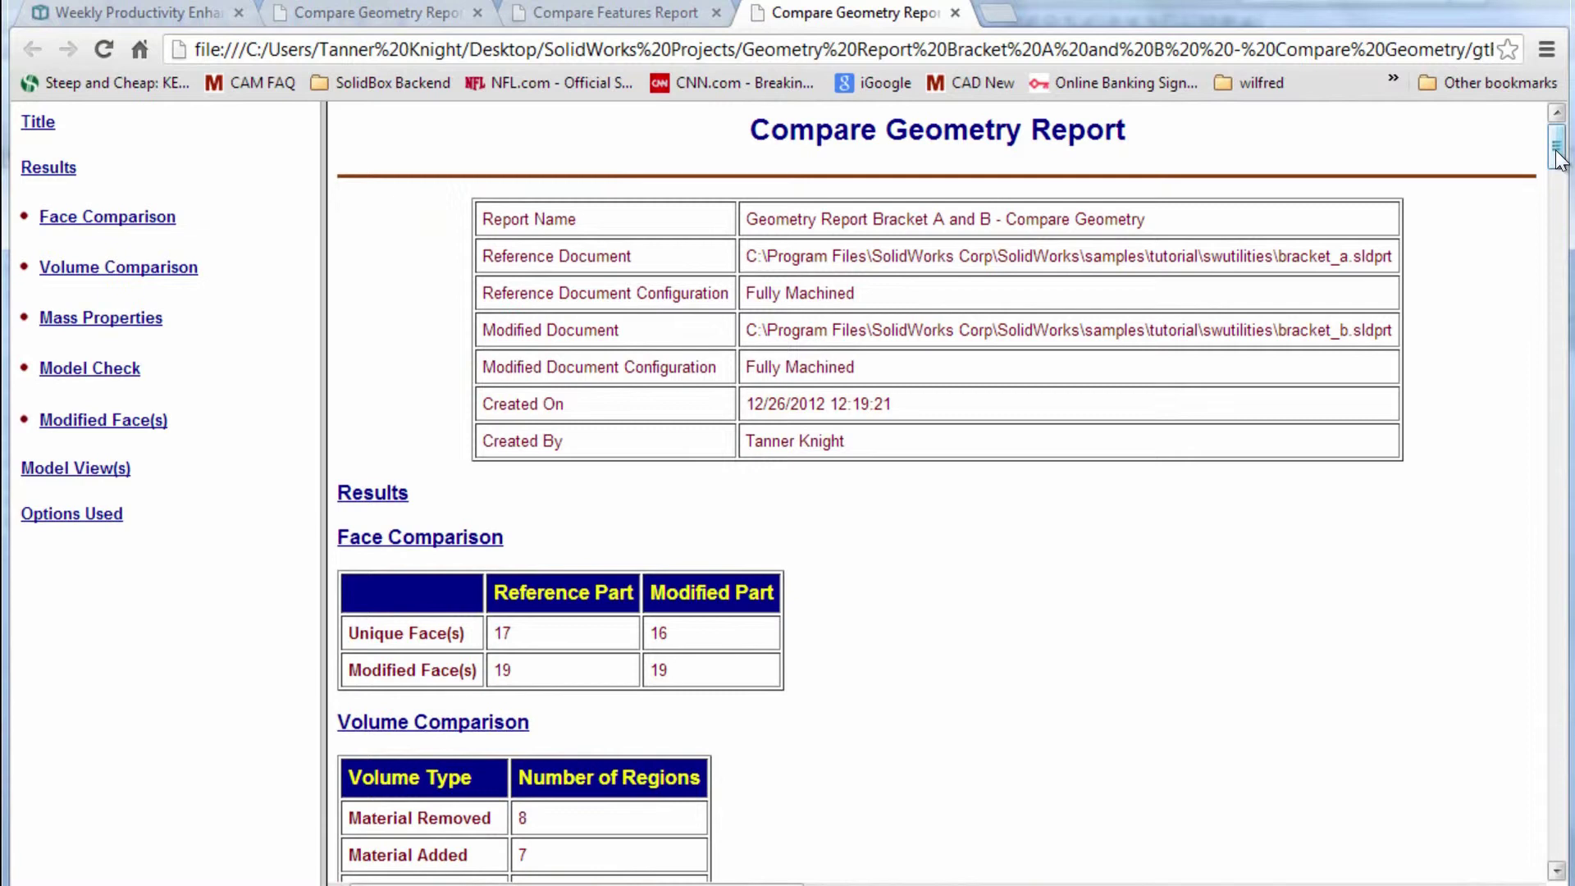
Return to SolidWorks, close the Compare task pane, and start Feature Paint
mouse_move(419, 875)
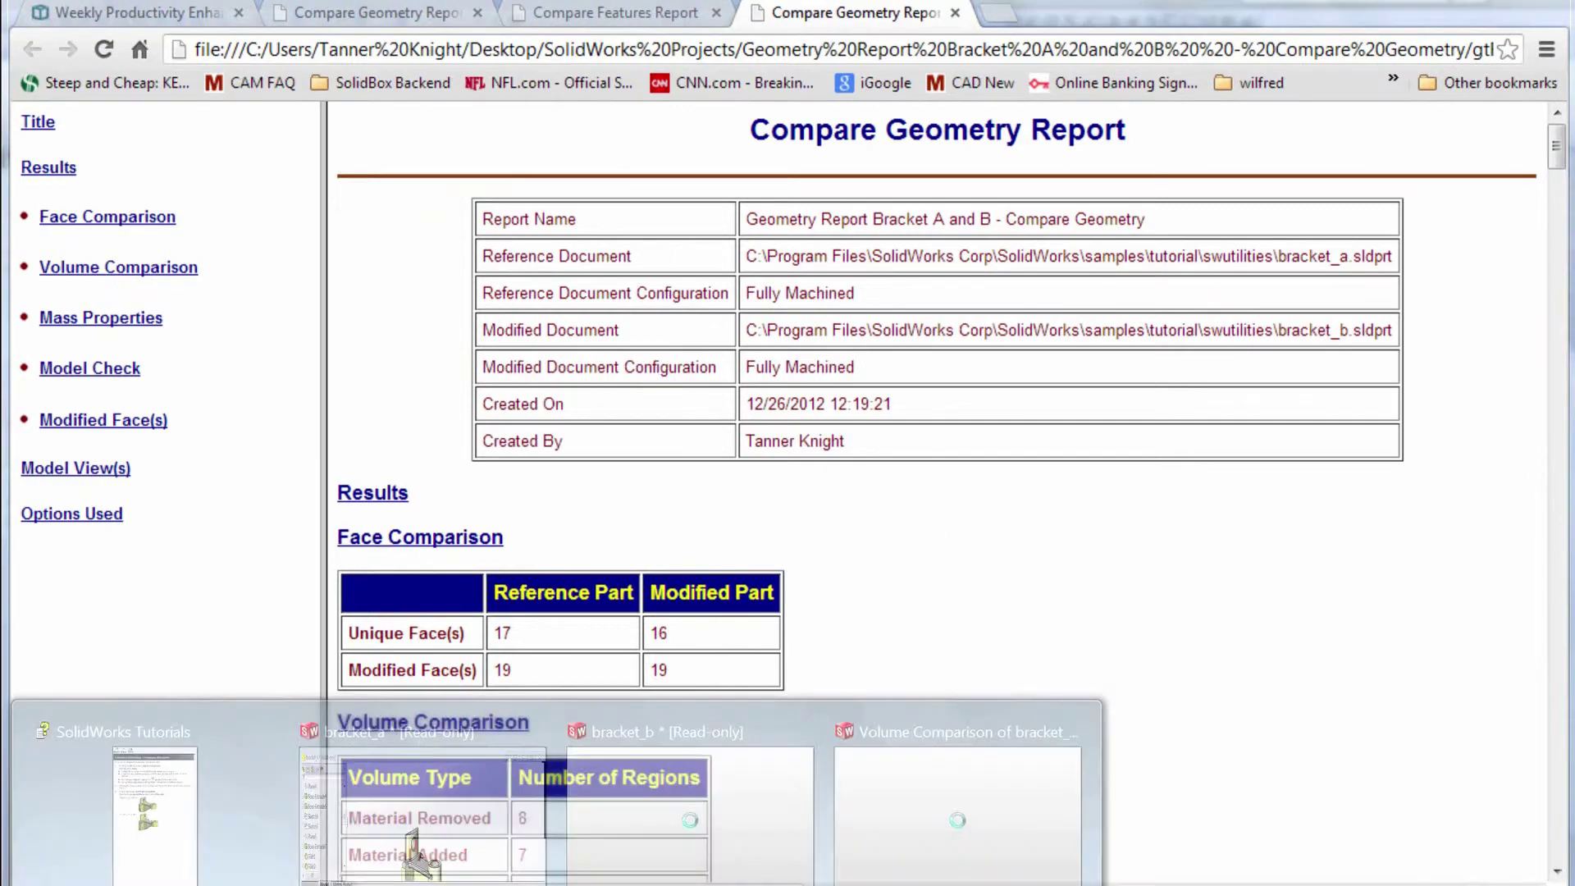
click(539, 800)
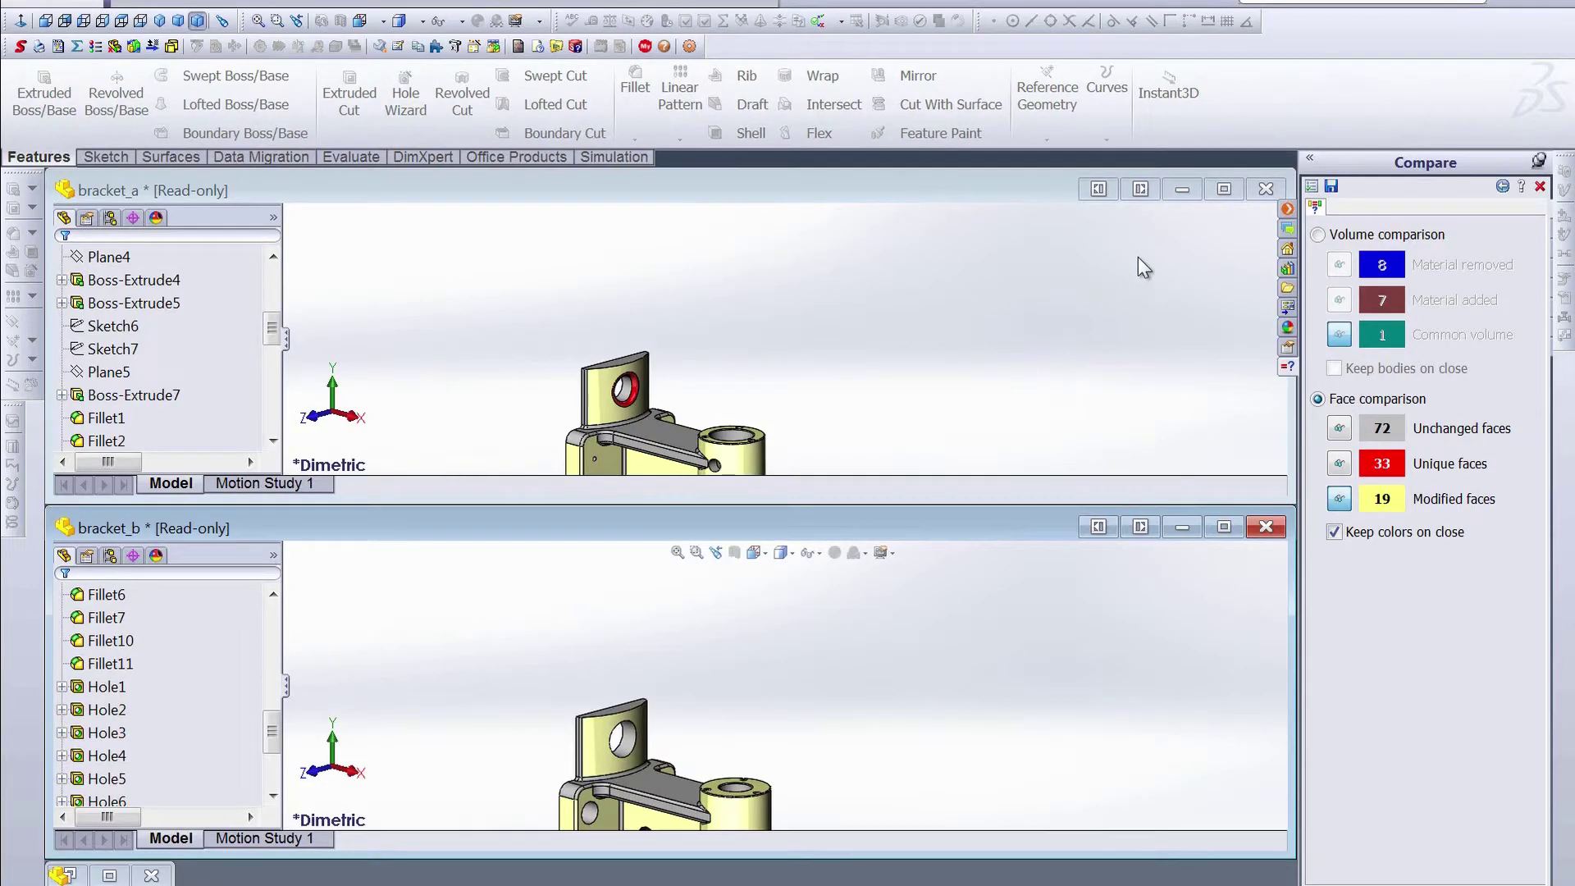
click(1540, 187)
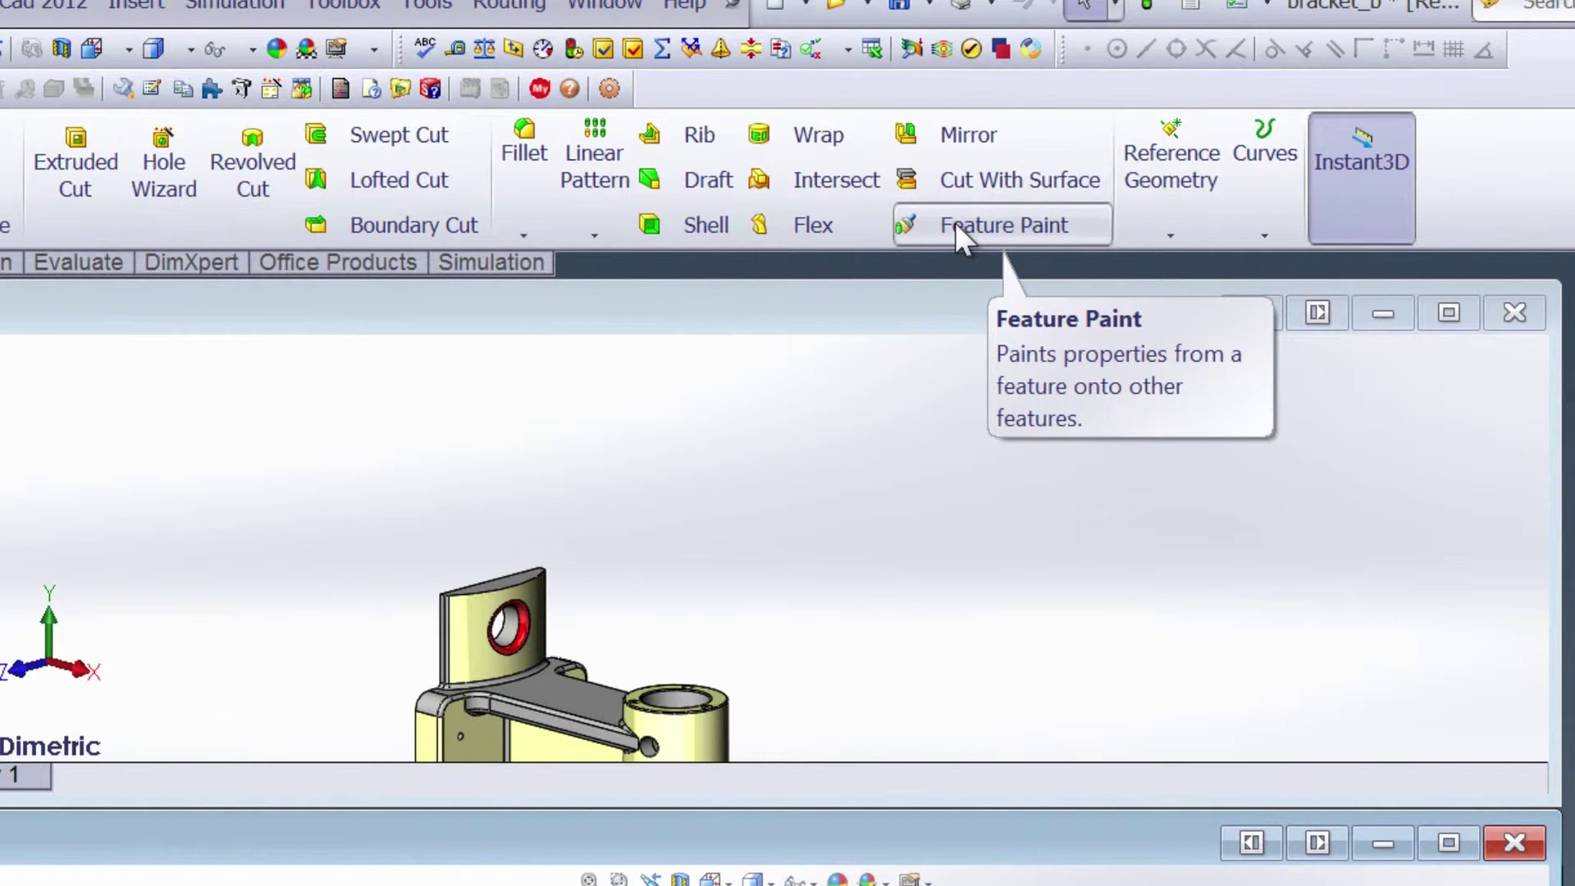
click(955, 225)
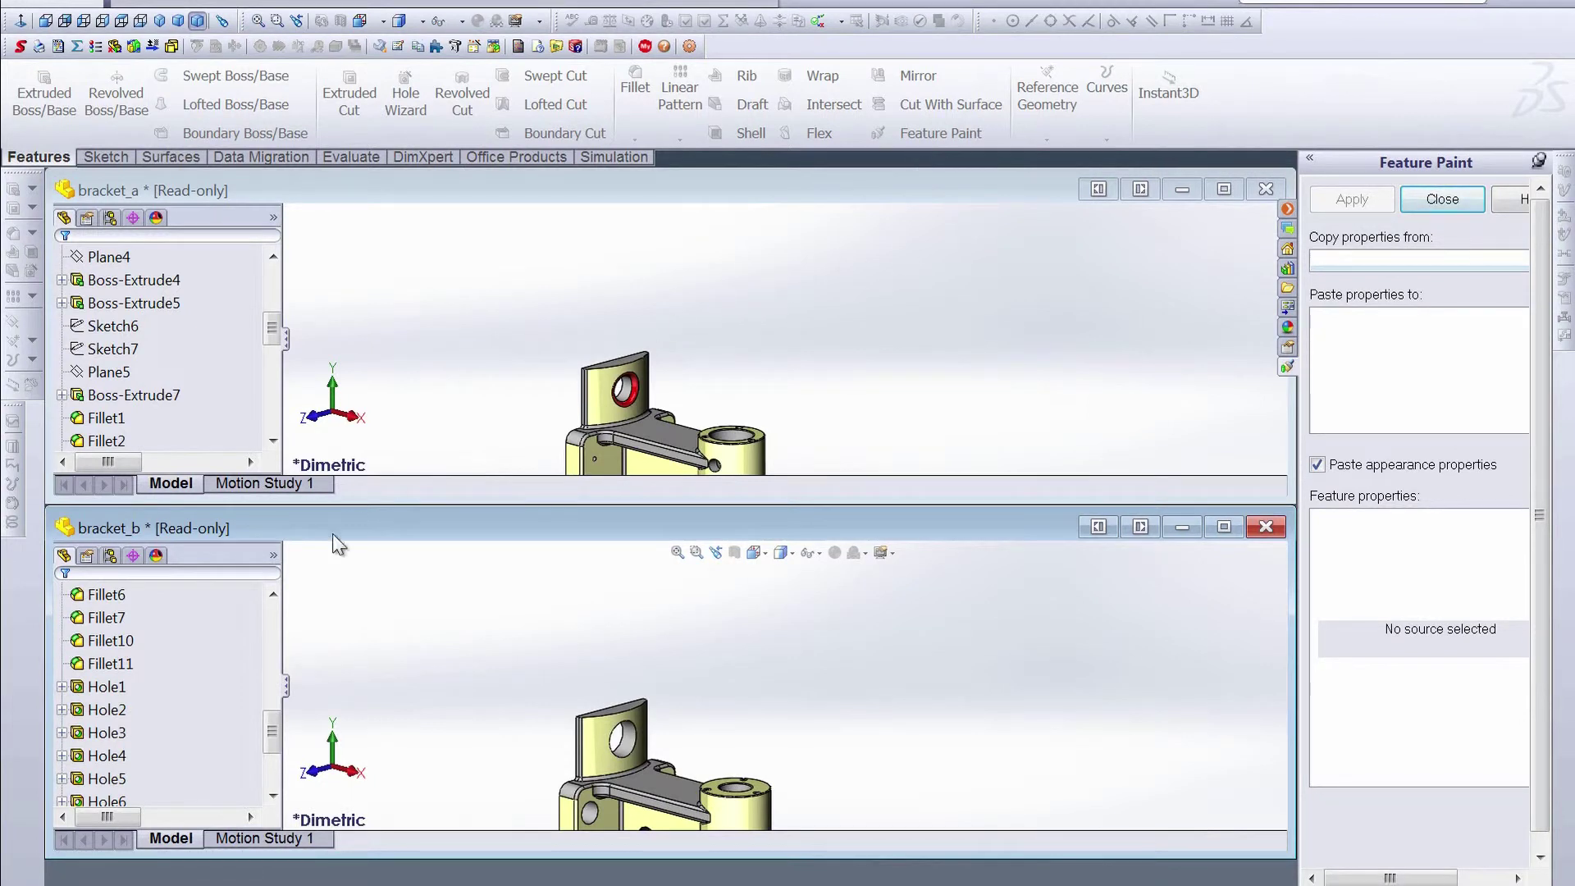
Copy properties from bracket_b's Hole1 and select bracket_a's Hole1 through Hole4 as paste targets
click(102, 691)
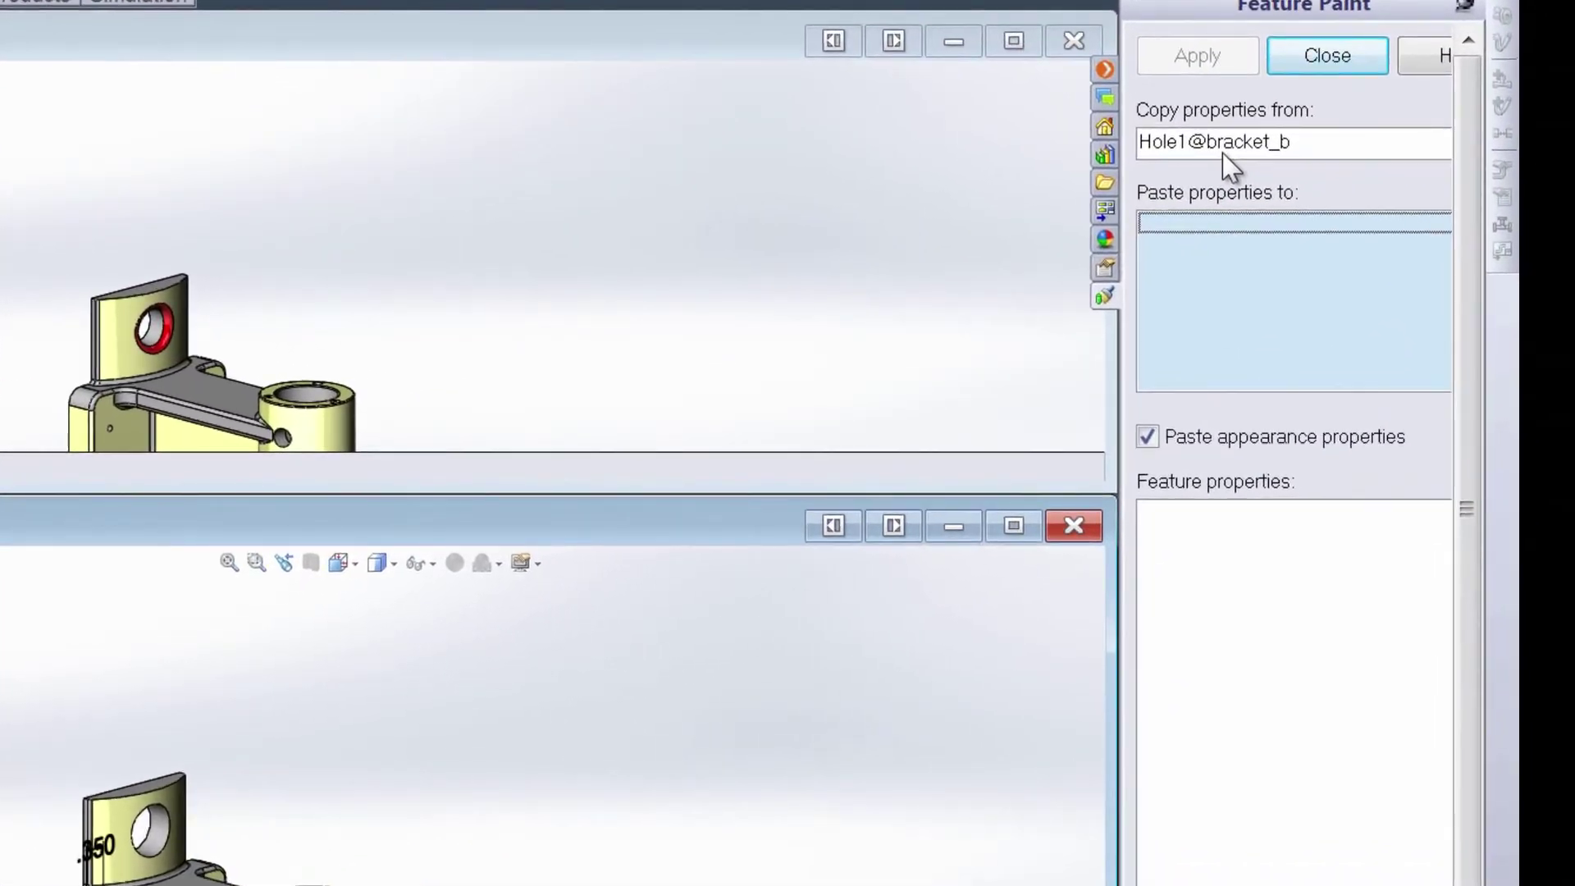
click(1300, 213)
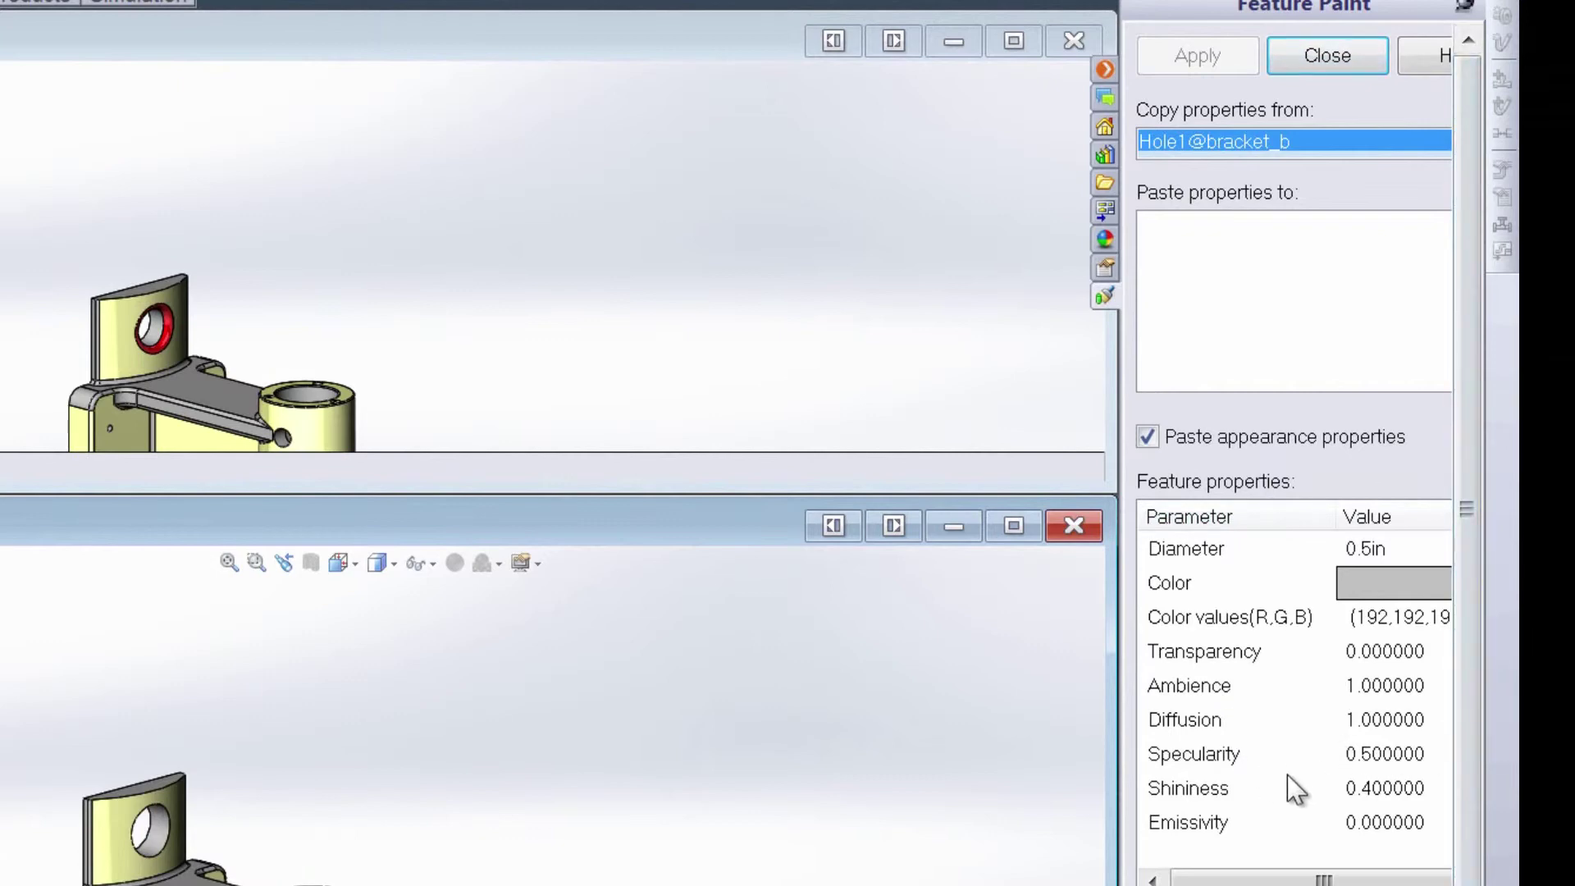
click(1268, 328)
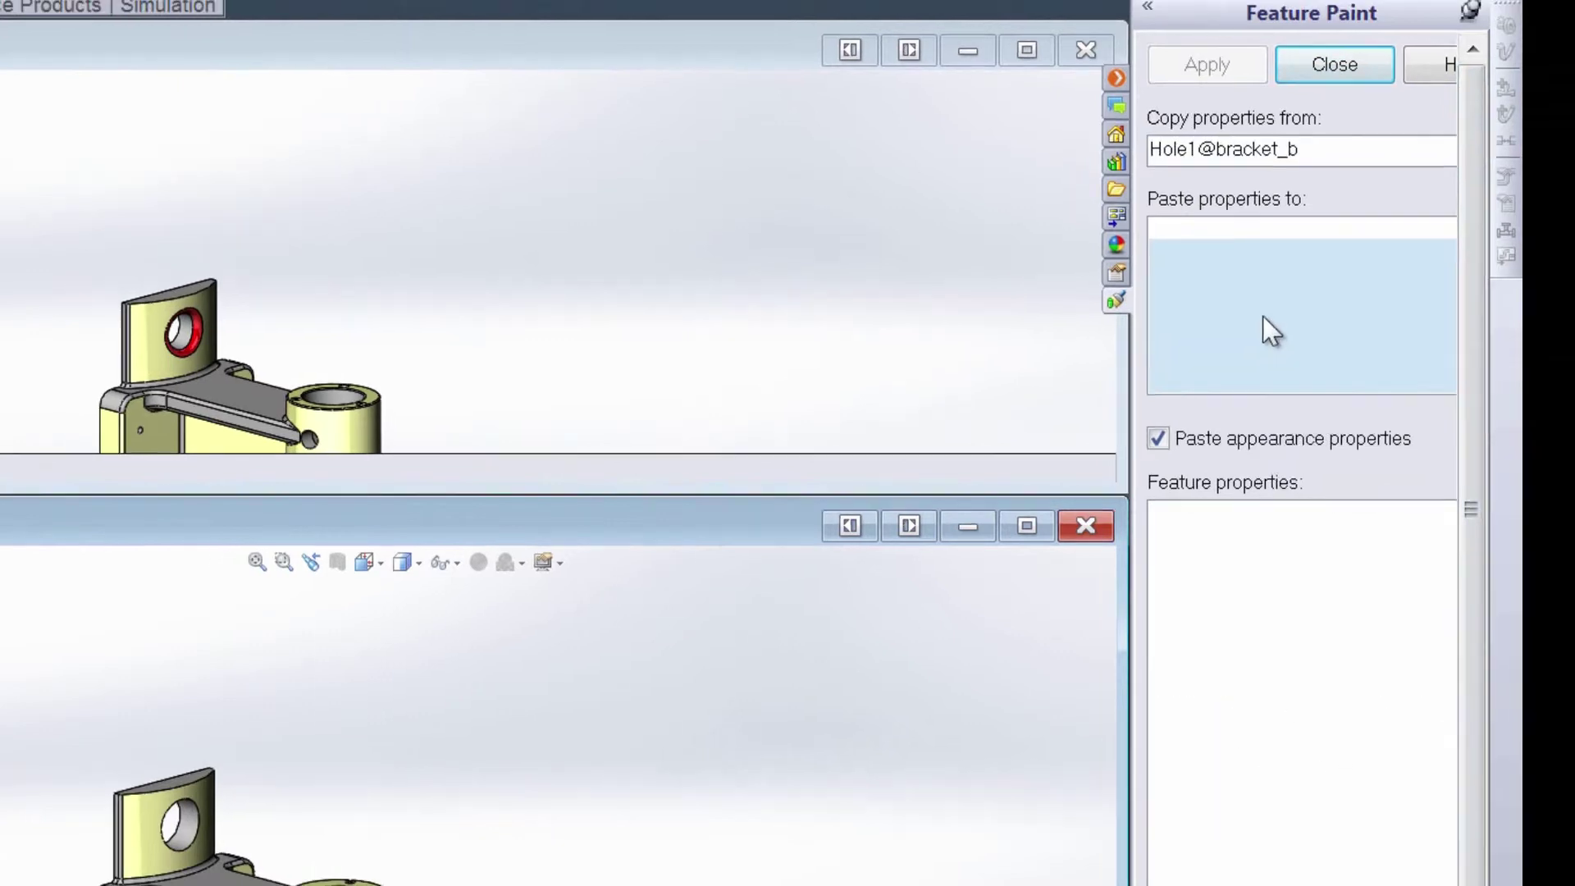
drag(269, 327, 274, 375)
click(110, 351)
click(113, 373)
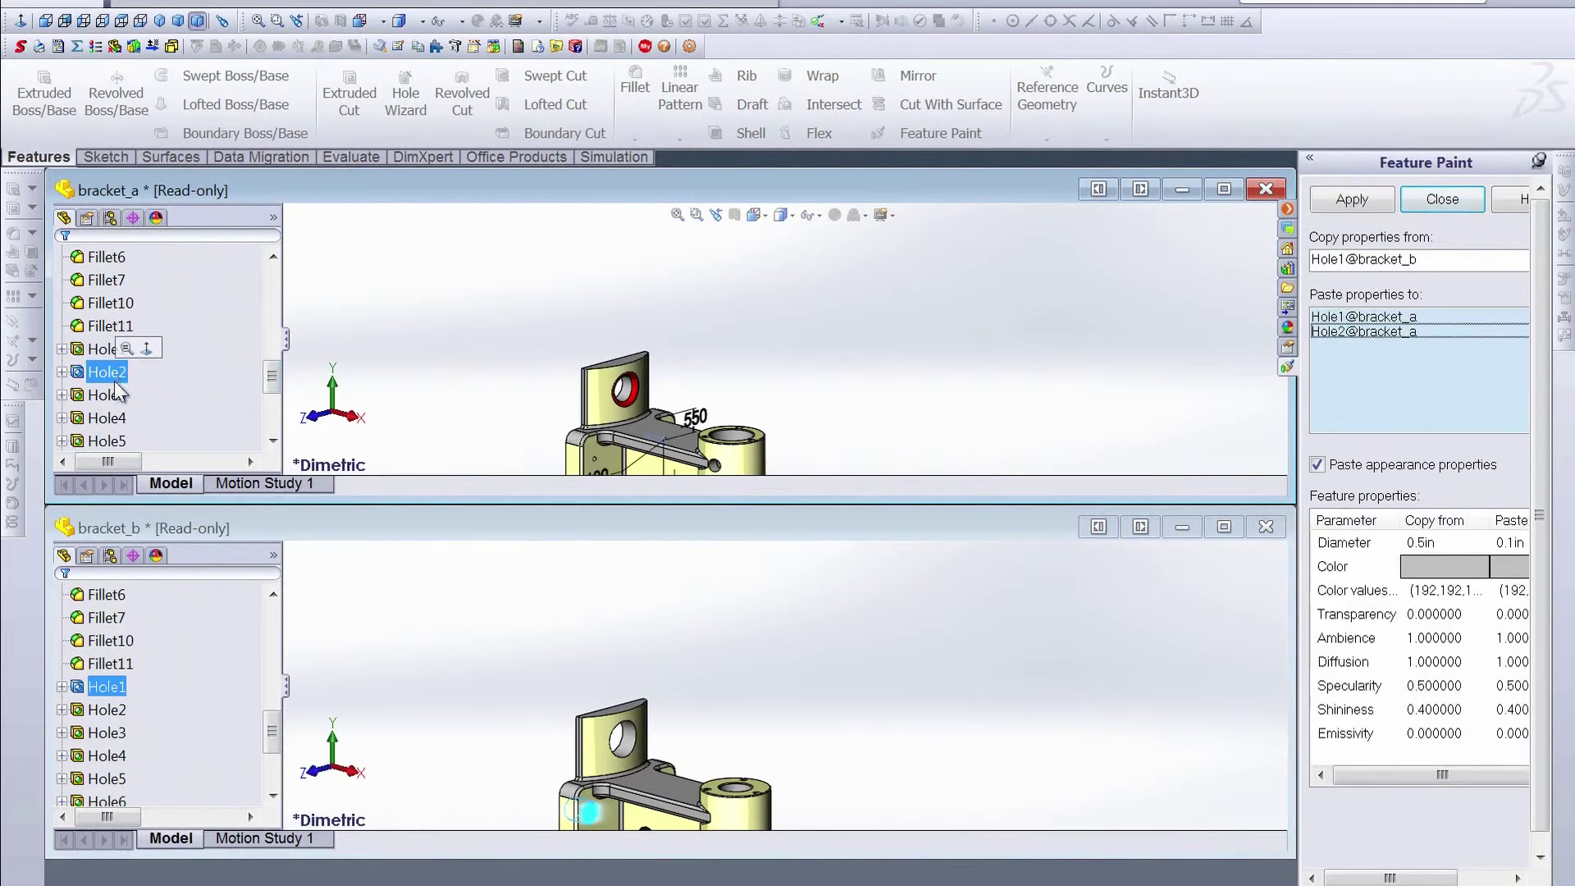
click(111, 396)
click(113, 419)
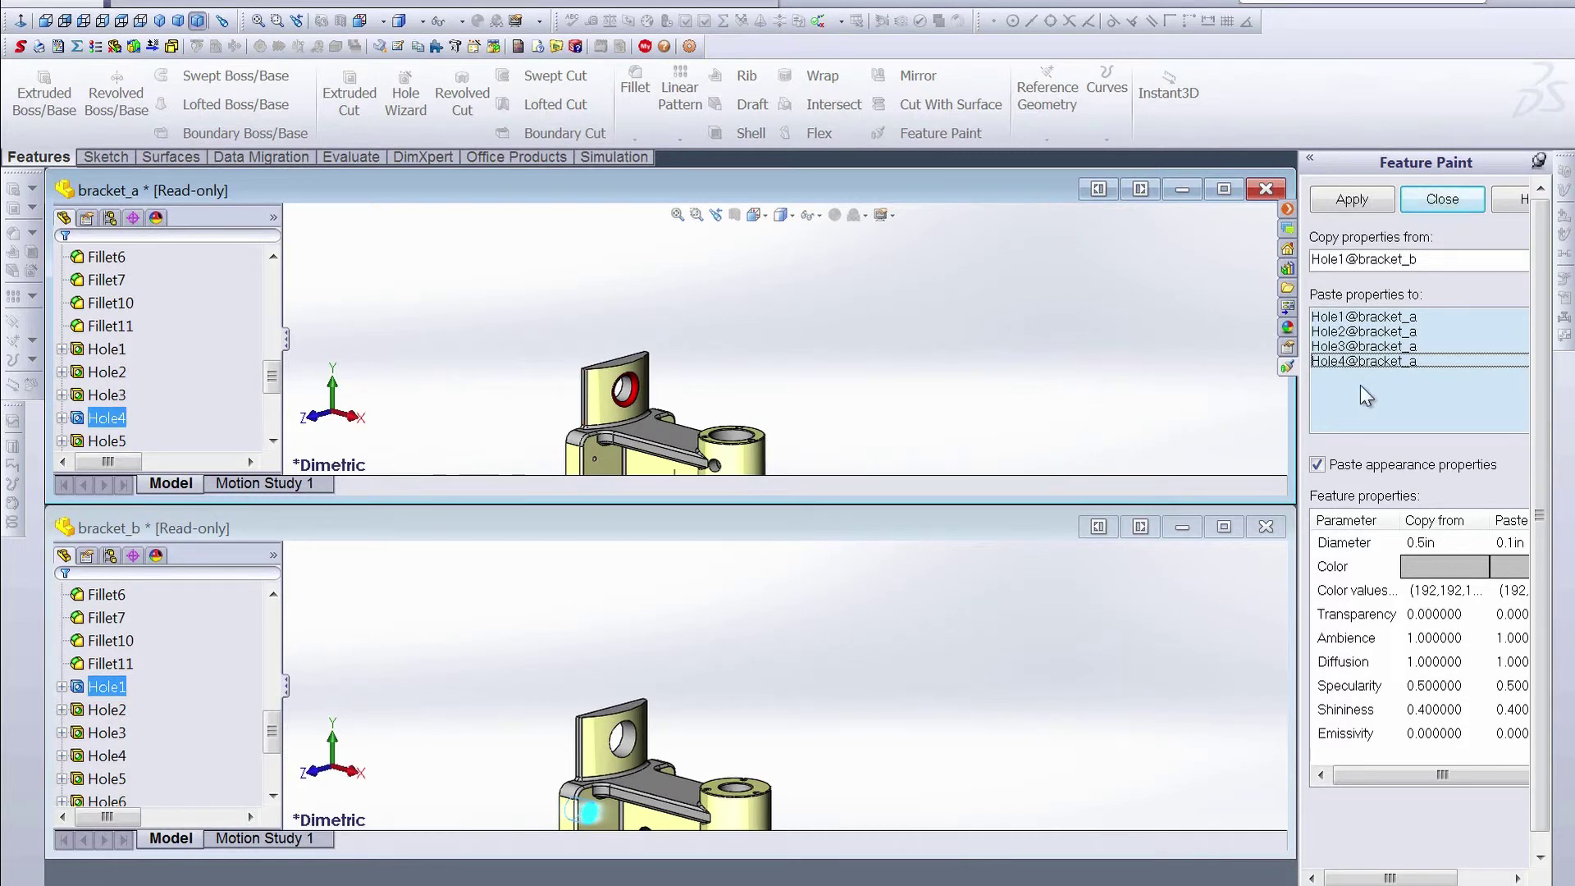
Compare the source properties against bracket_a's Hole1 and Hole2, then confirm the copy
click(1341, 316)
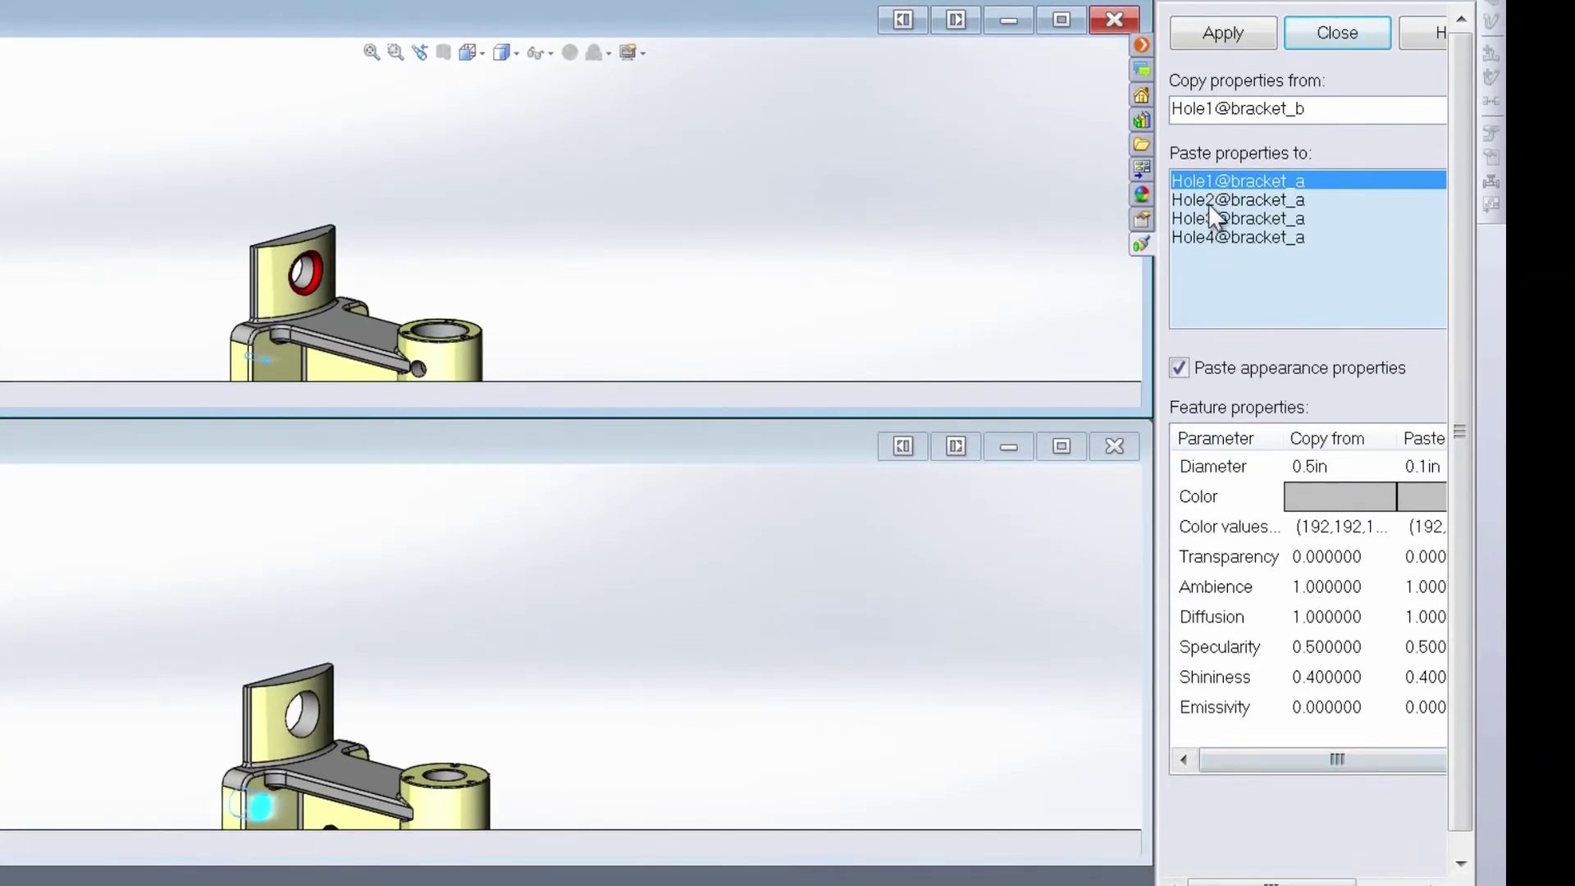
click(1208, 203)
click(1401, 765)
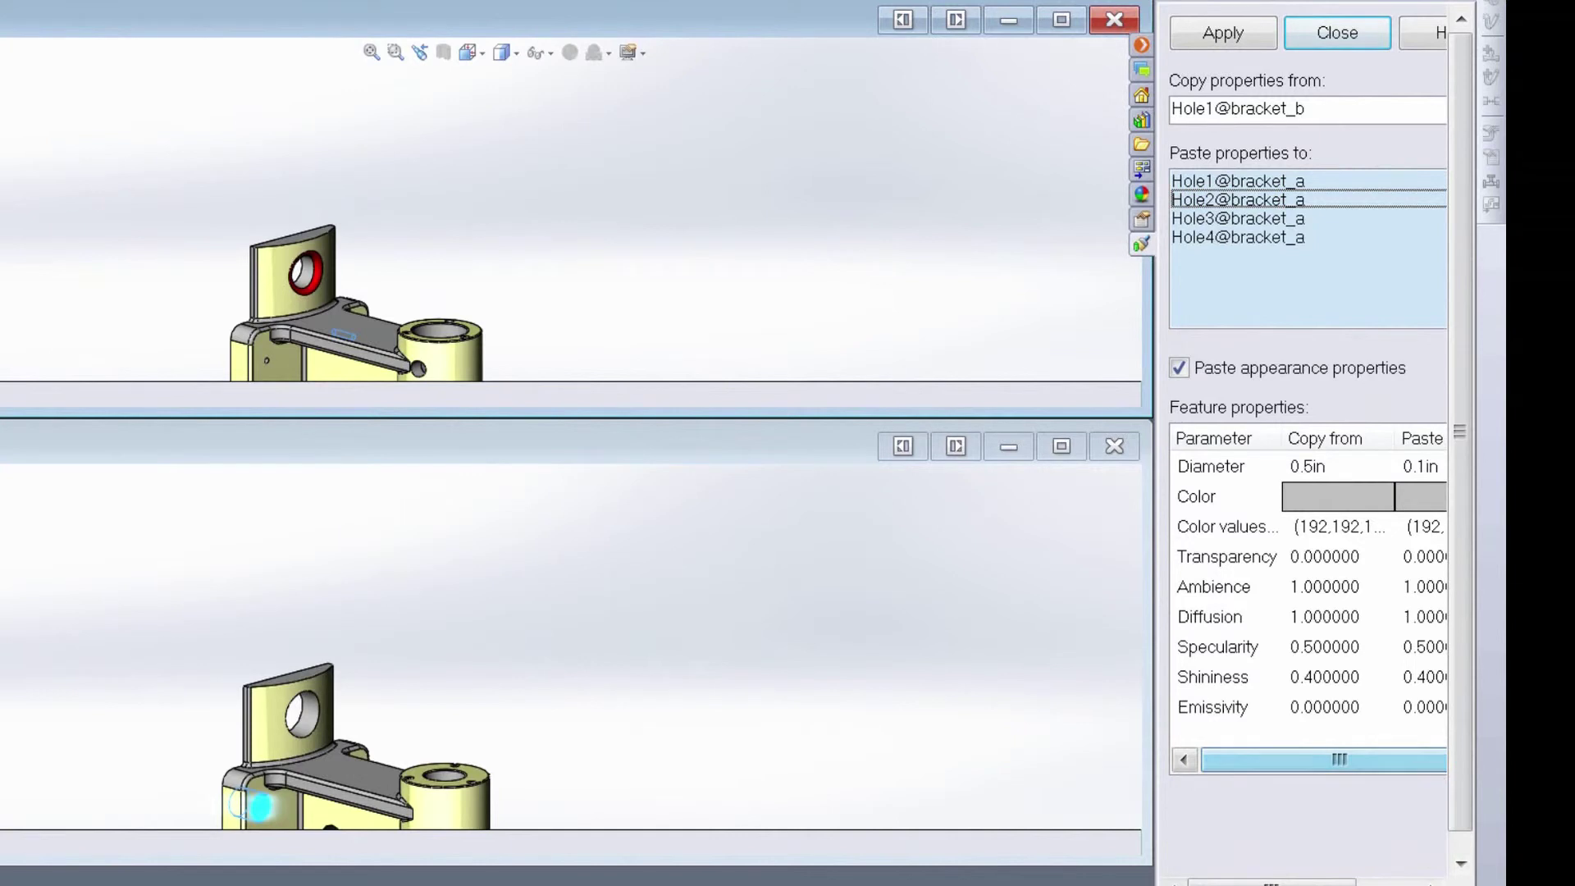
scroll(1305, 451, right, 3)
scroll(1286, 566, left, 3)
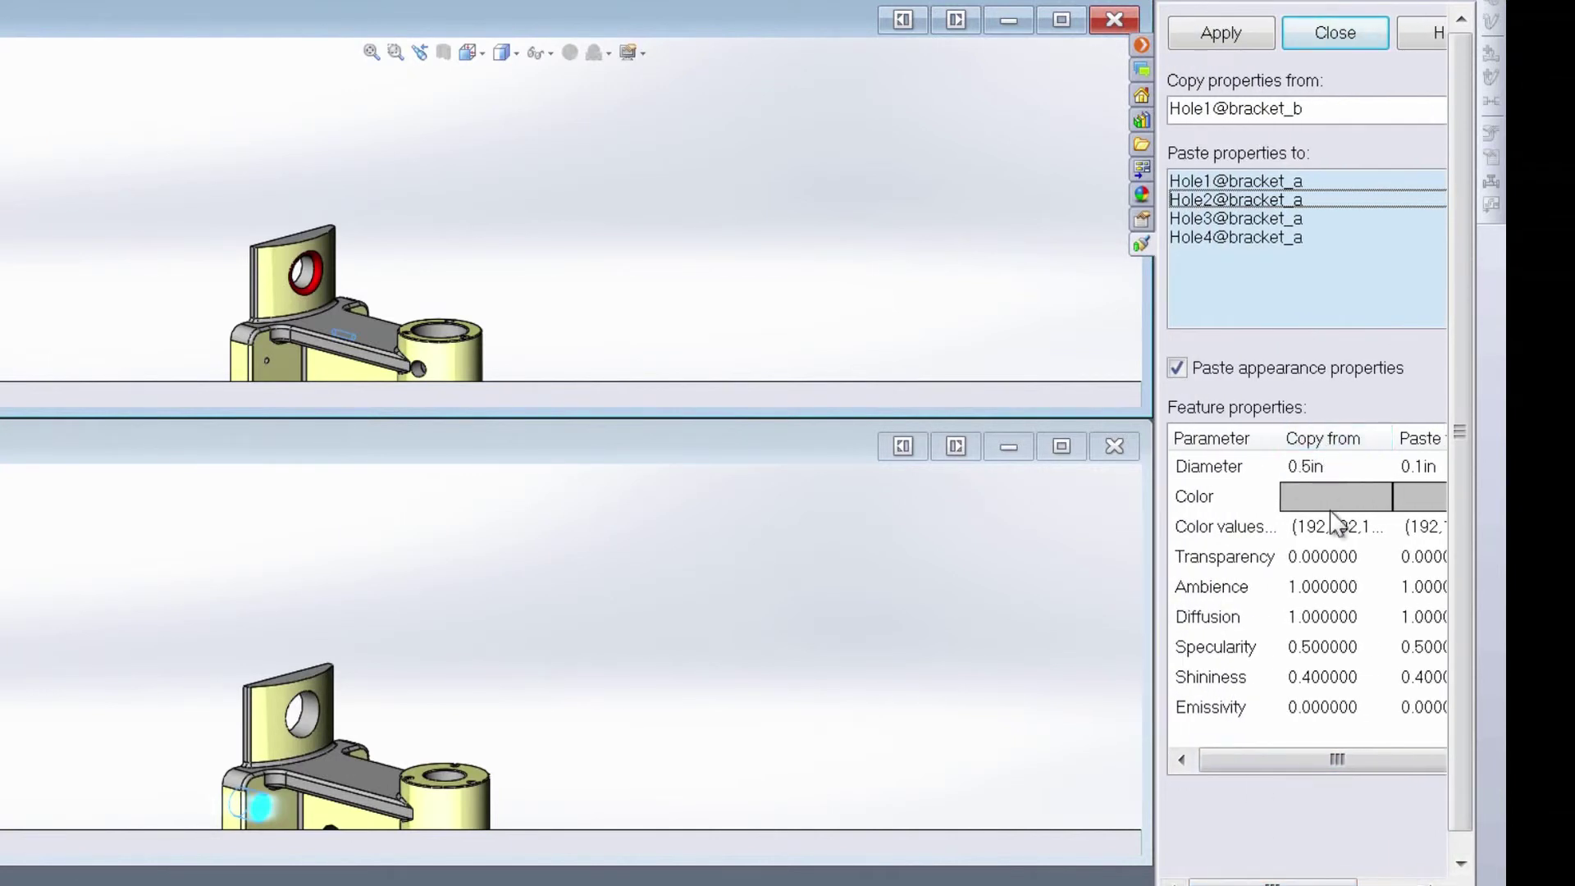
drag(1325, 880, 1356, 878)
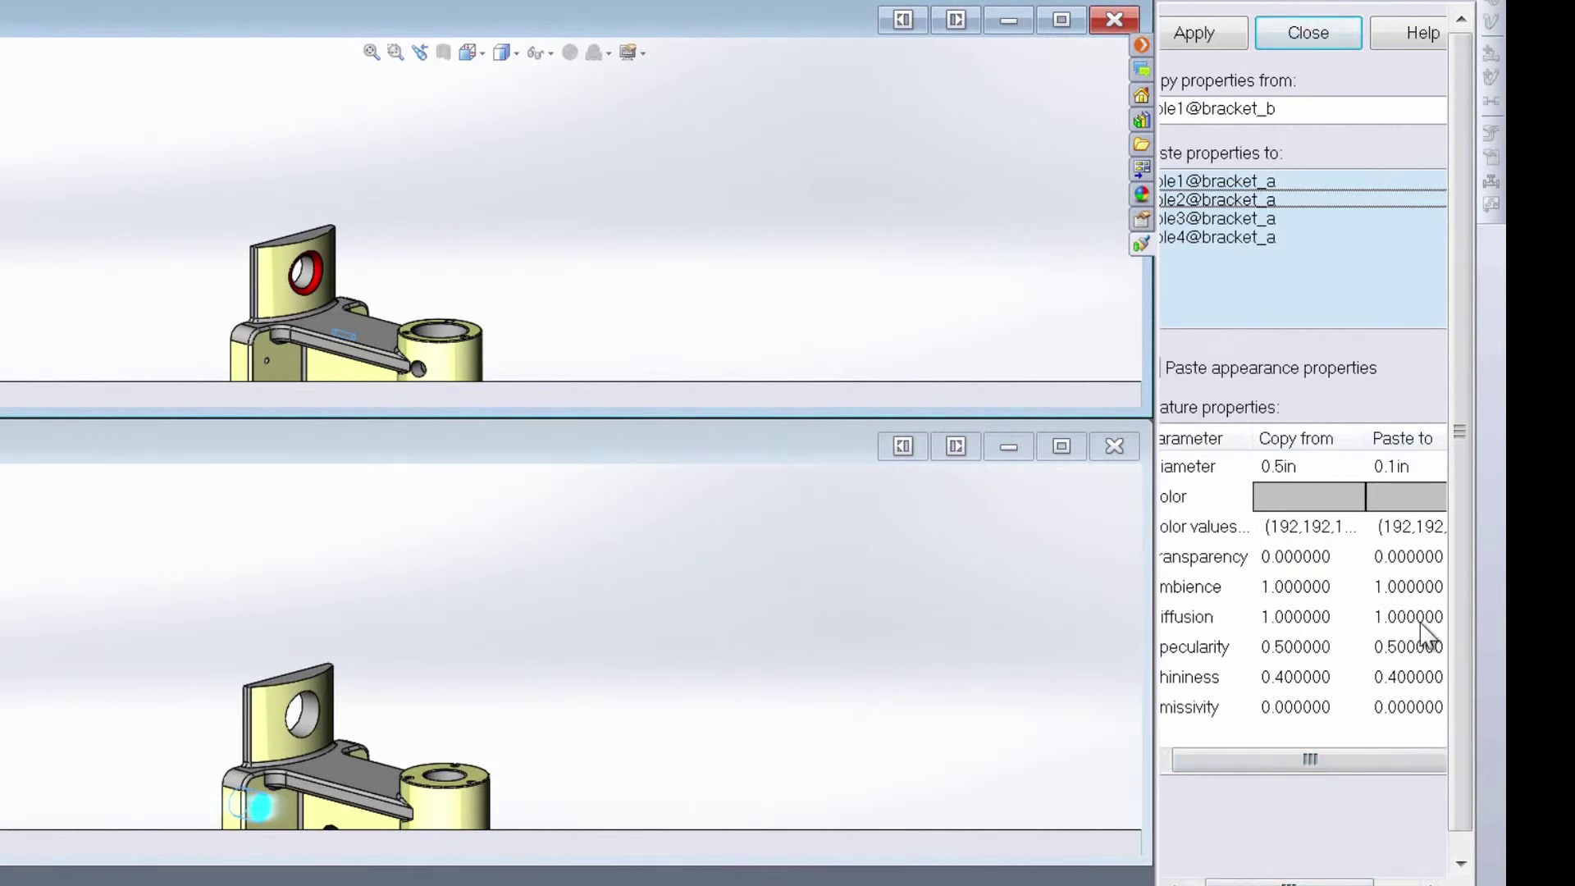
scroll(1220, 861, left, 1)
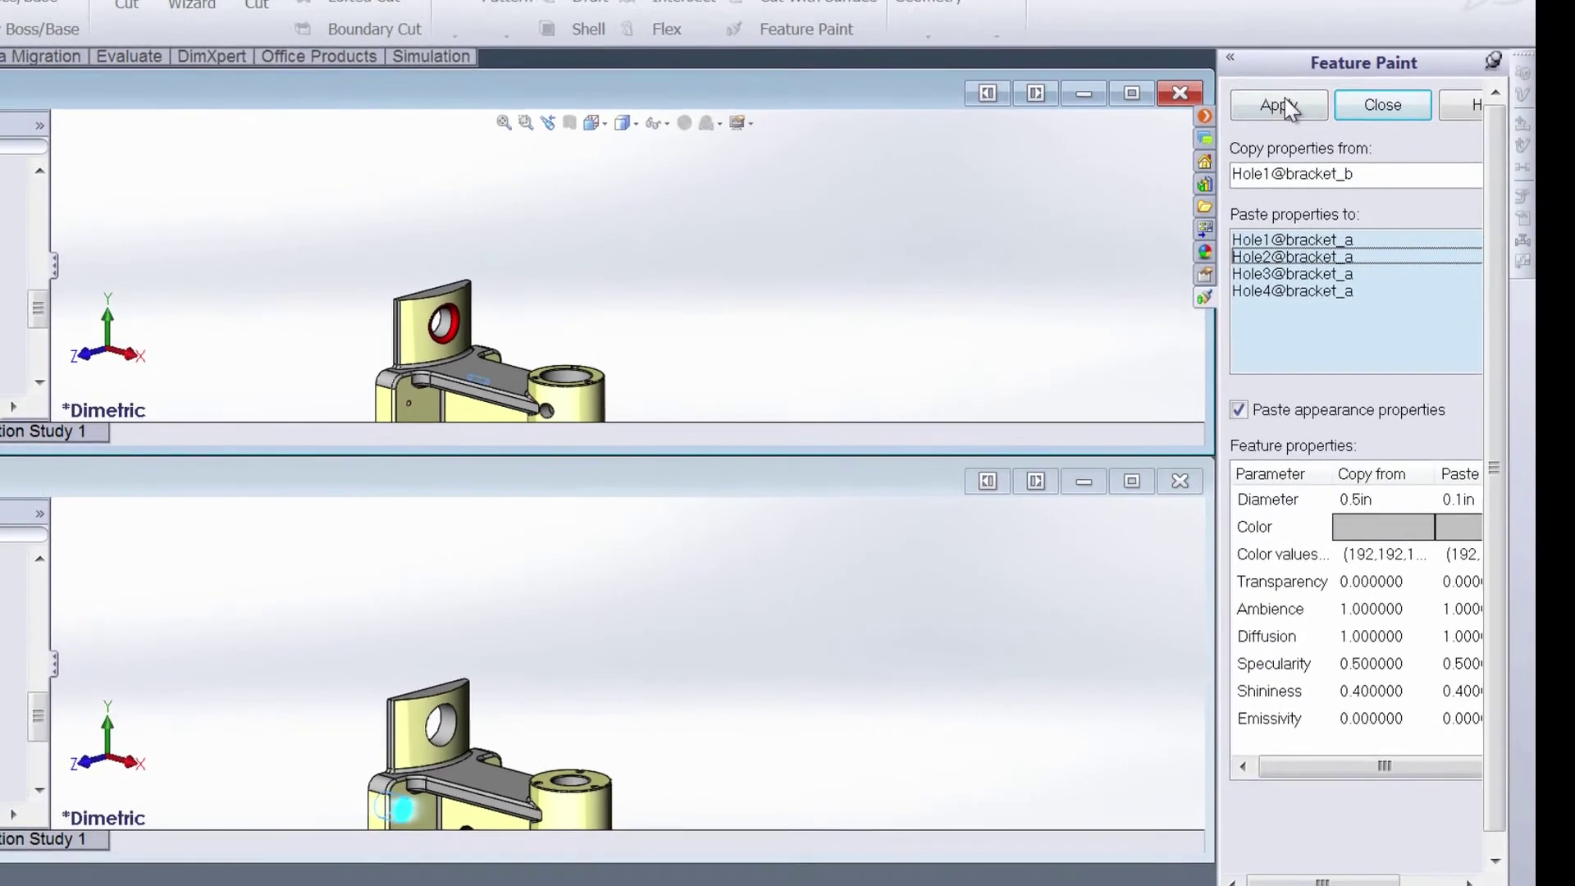
click(1225, 33)
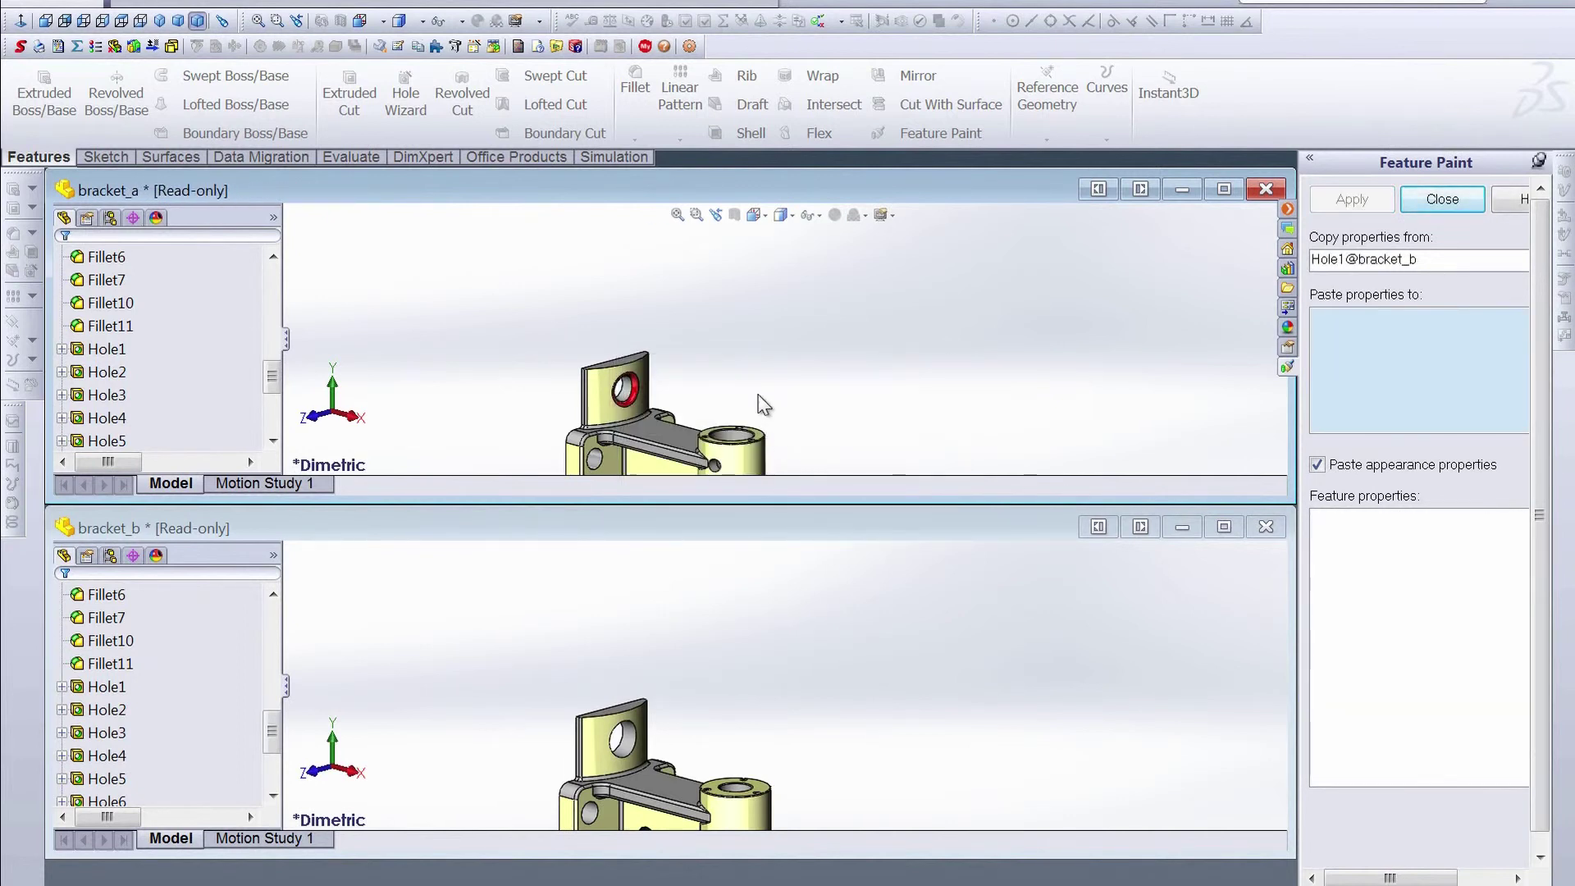
Zoom in and out on bracket_a to inspect its four holes with the copied properties
scroll(763, 404, down, 8)
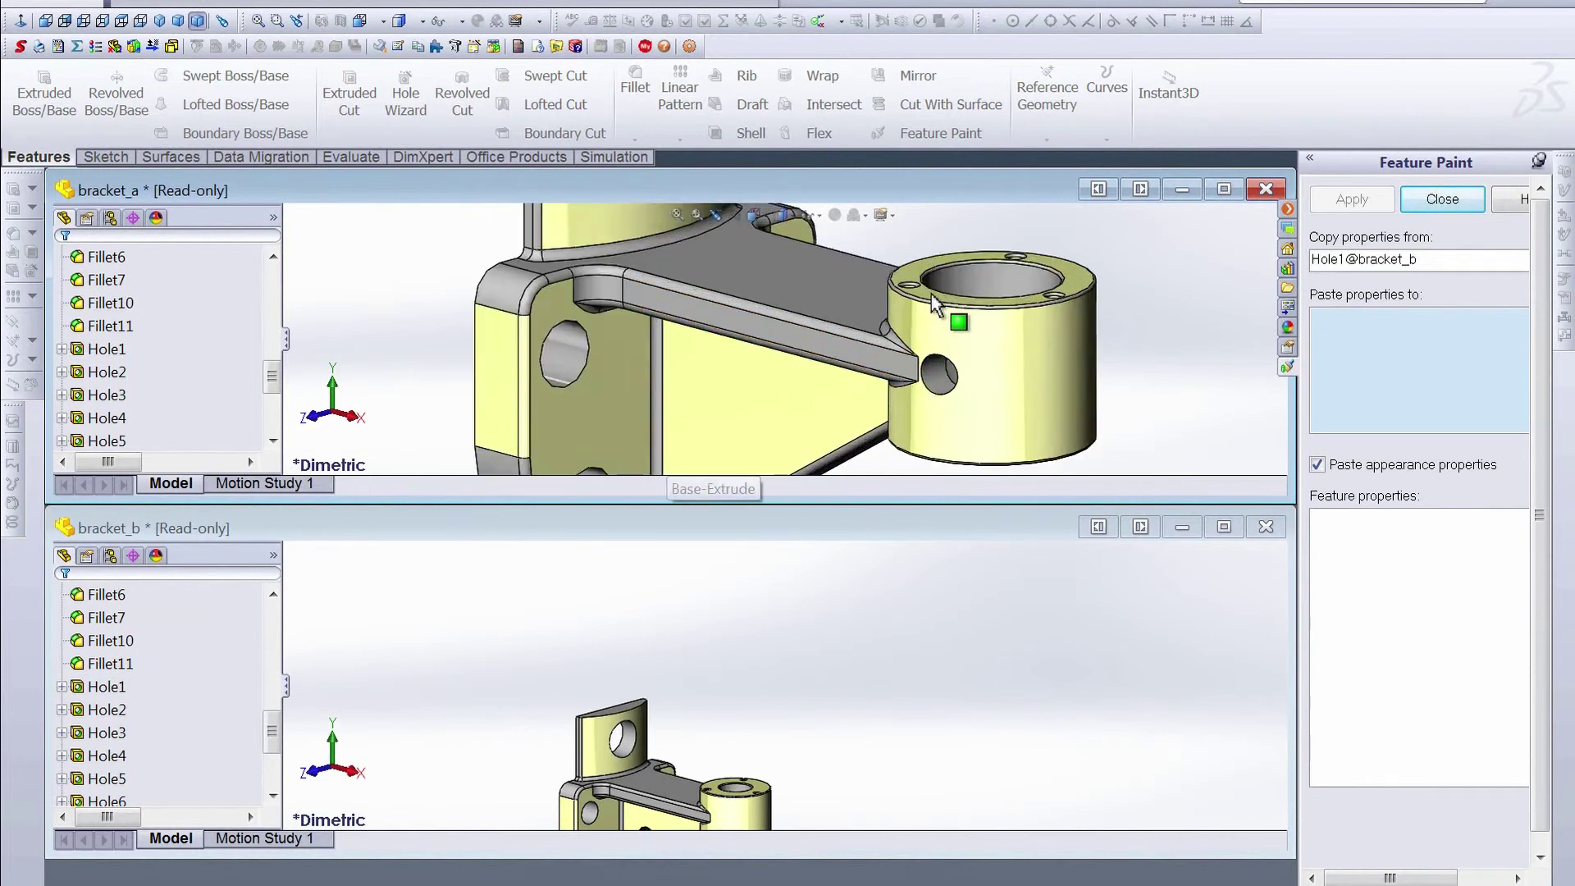
scroll(935, 305, up, 5)
scroll(950, 345, up, 2)
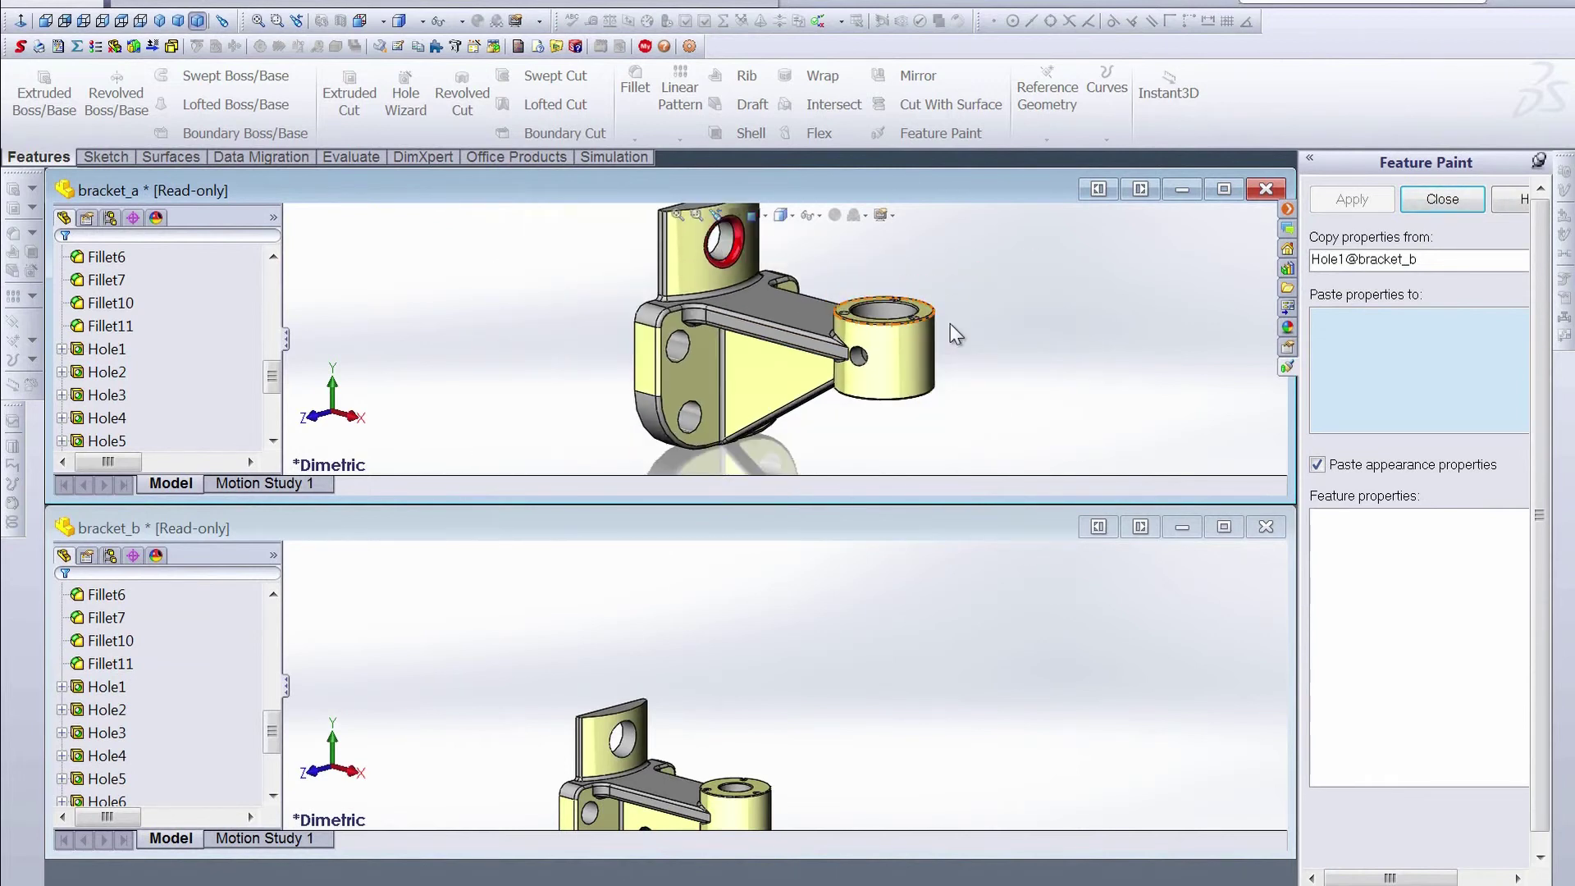